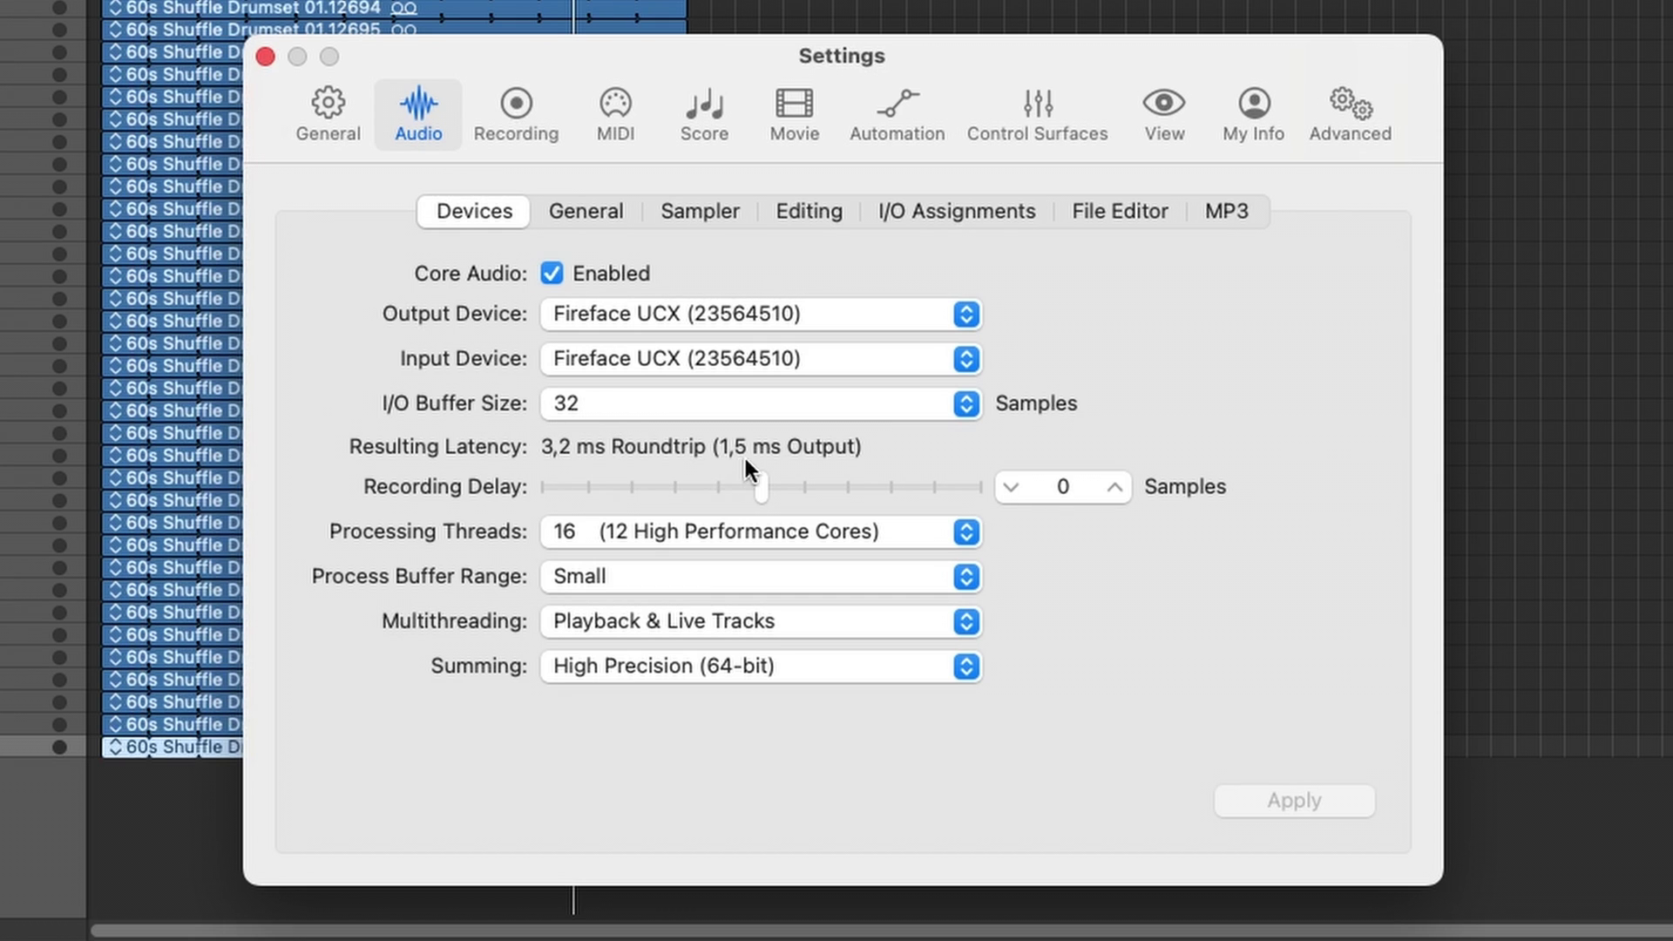
Keep Logic's processing threads at 16 and the process buffer range at Small, then close Settings.
{"action": "left_click", "coordinate": [608, 534]}
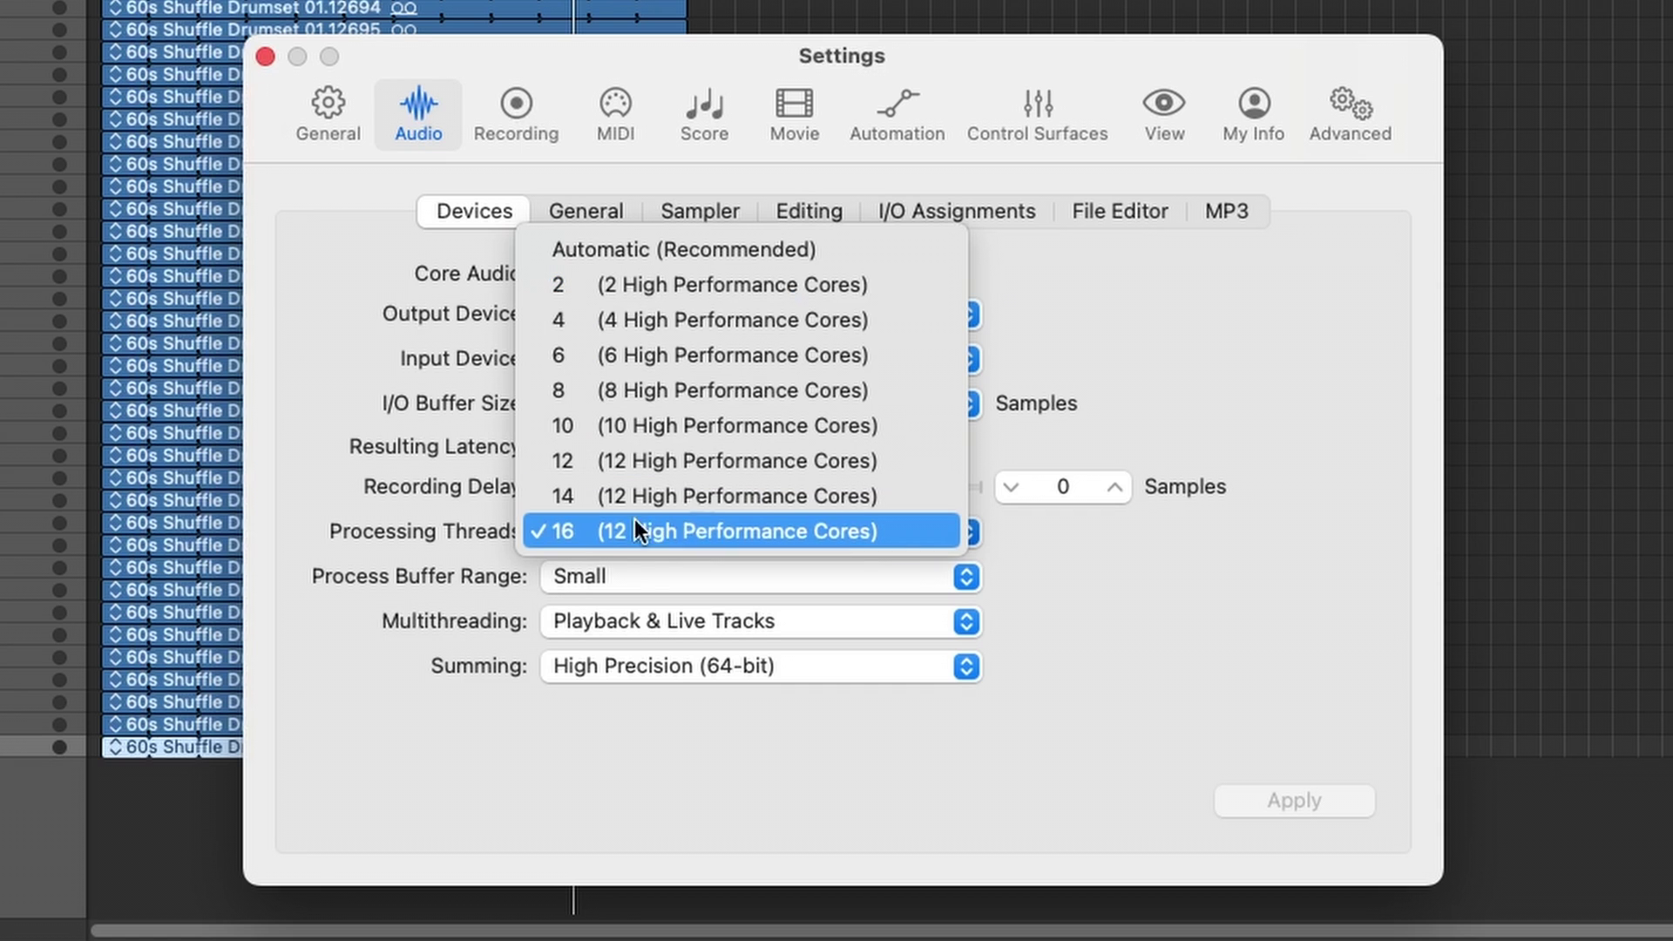
{"action": "left_click", "coordinate": [581, 527]}
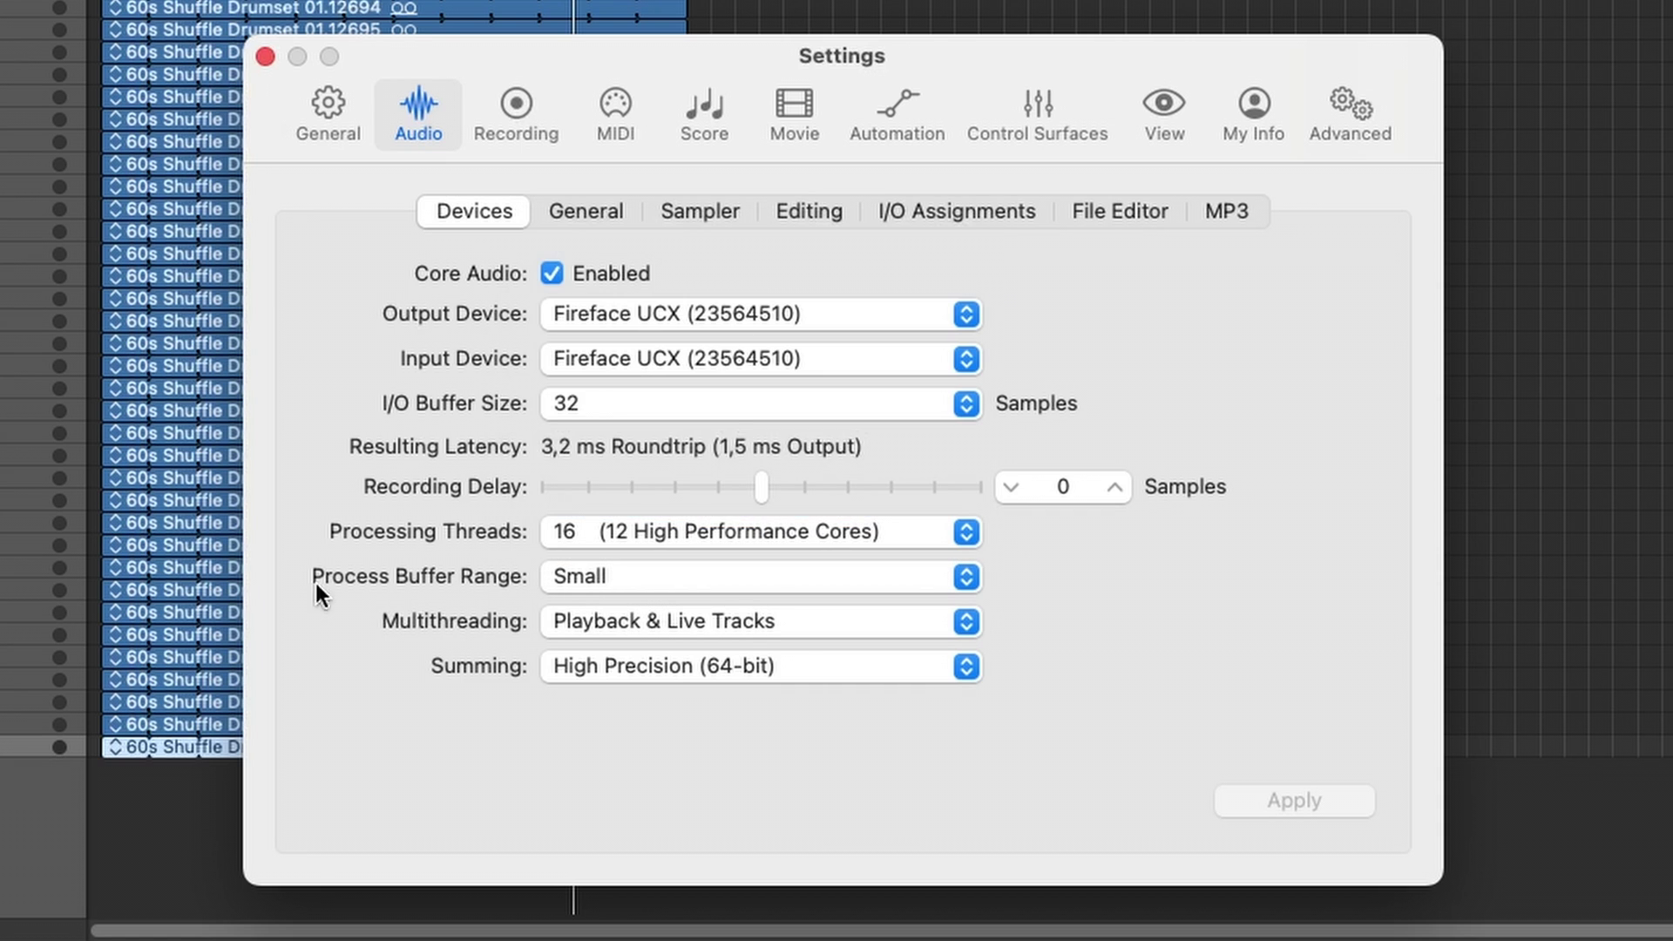
{"action": "left_click", "coordinate": [601, 578]}
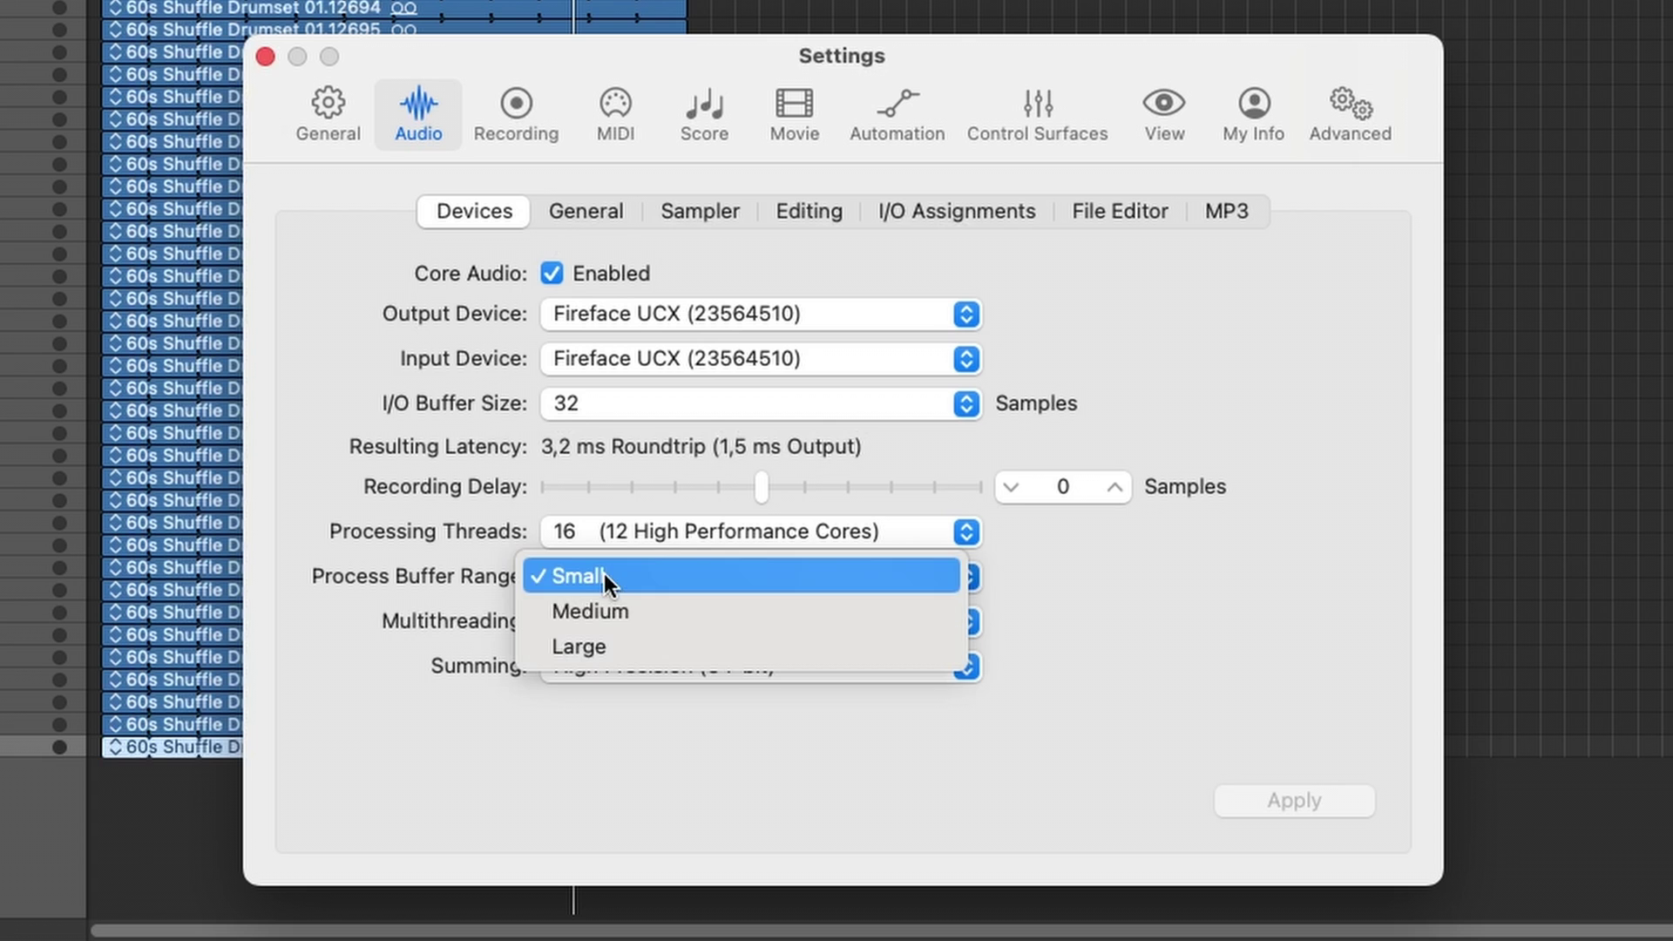
{"action": "left_click", "coordinate": [374, 645]}
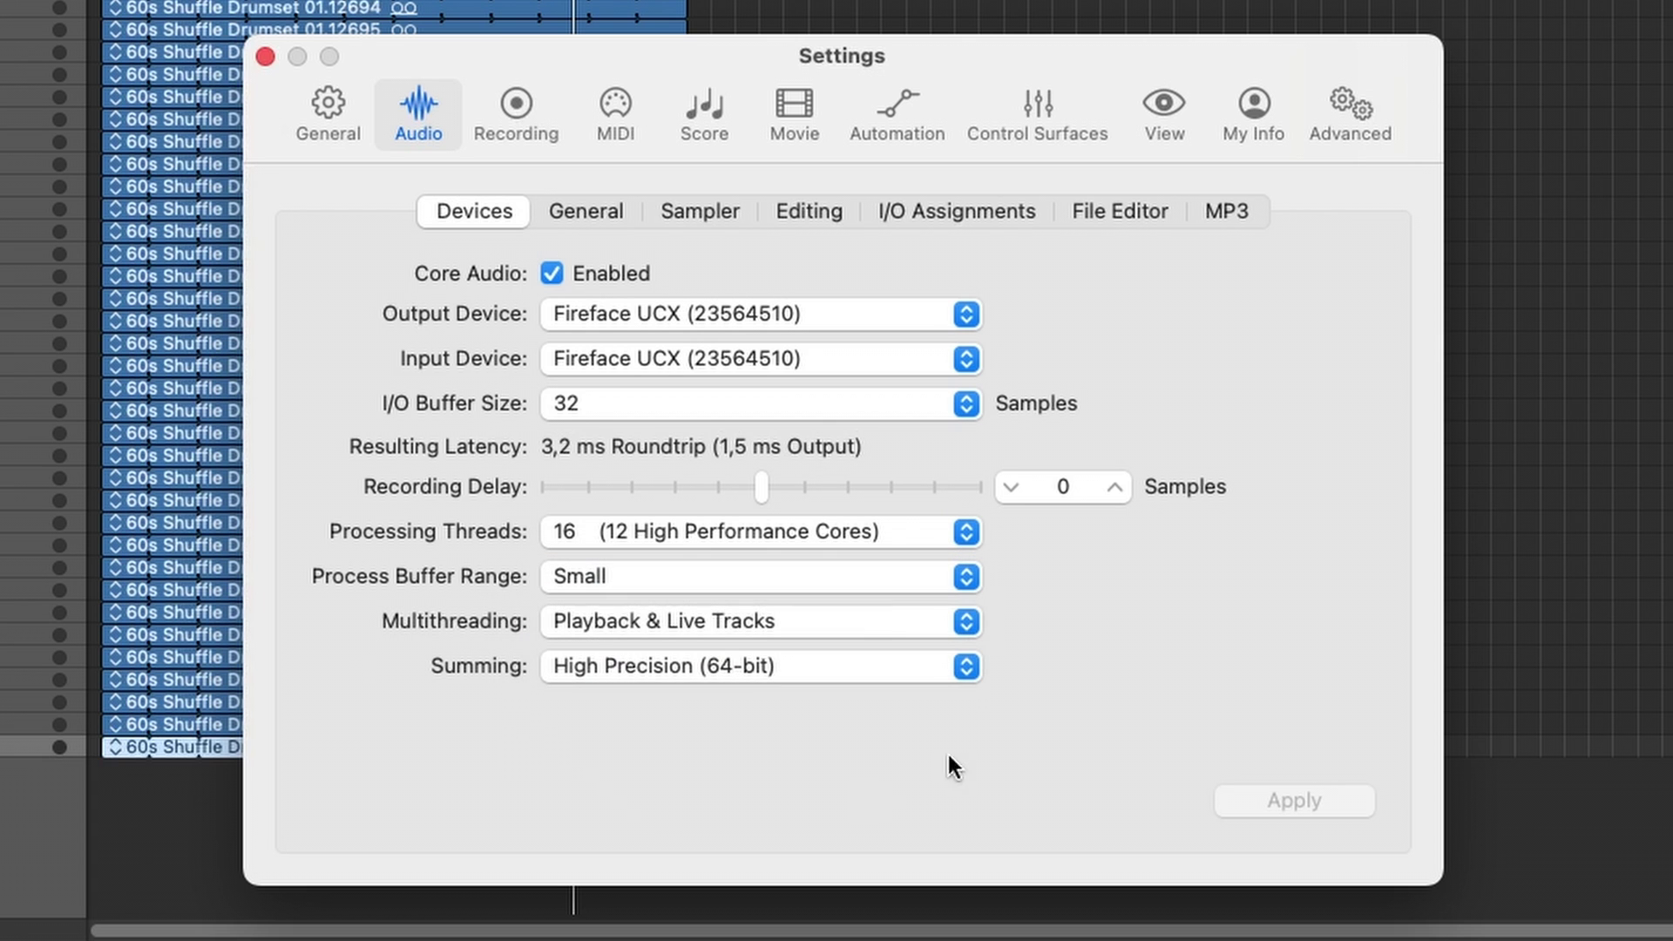
{"action": "left_click", "coordinate": [264, 56]}
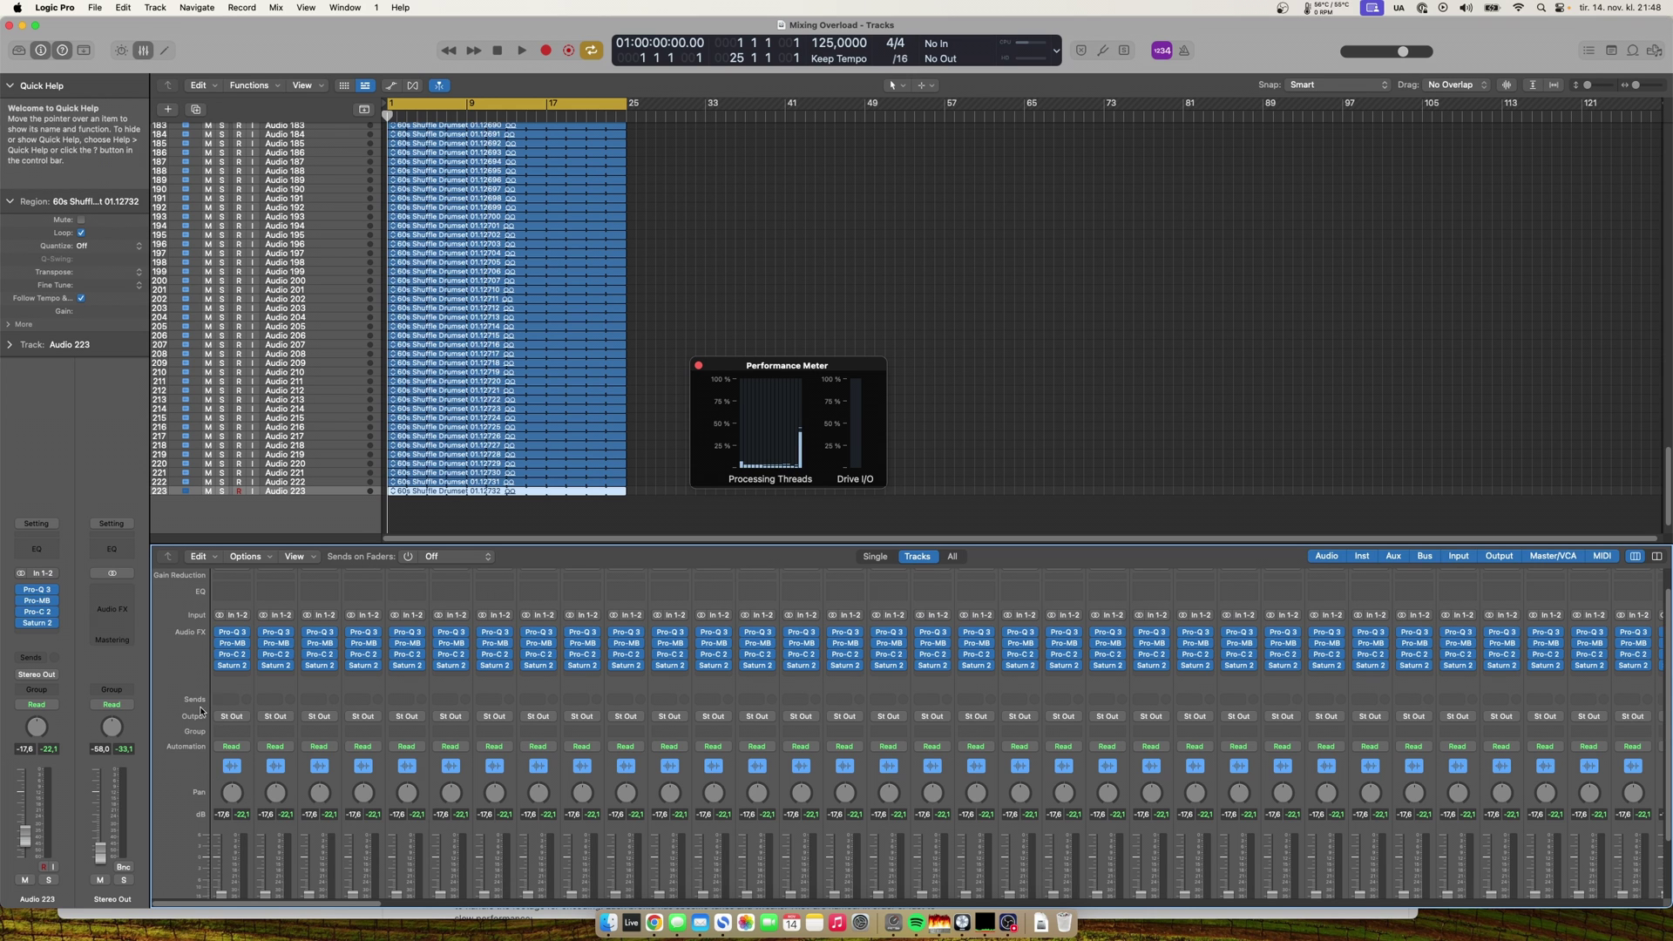
{"action": "left_click", "coordinate": [319, 632]}
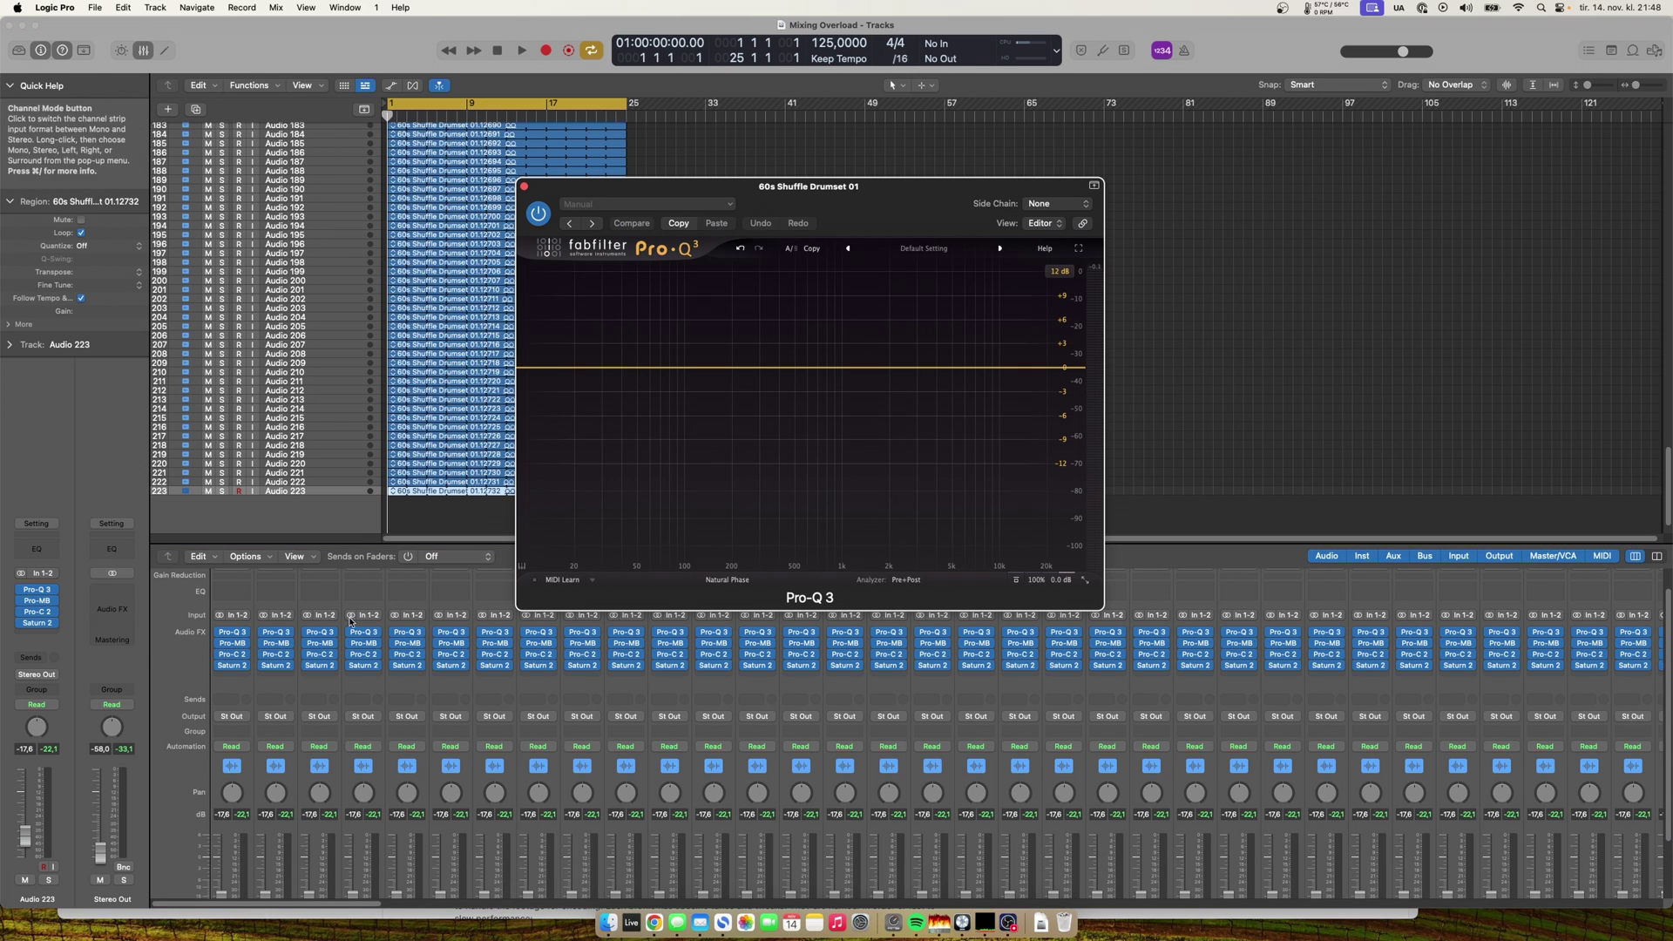
{"action": "left_click", "coordinate": [524, 185]}
{"action": "left_click", "coordinate": [233, 644]}
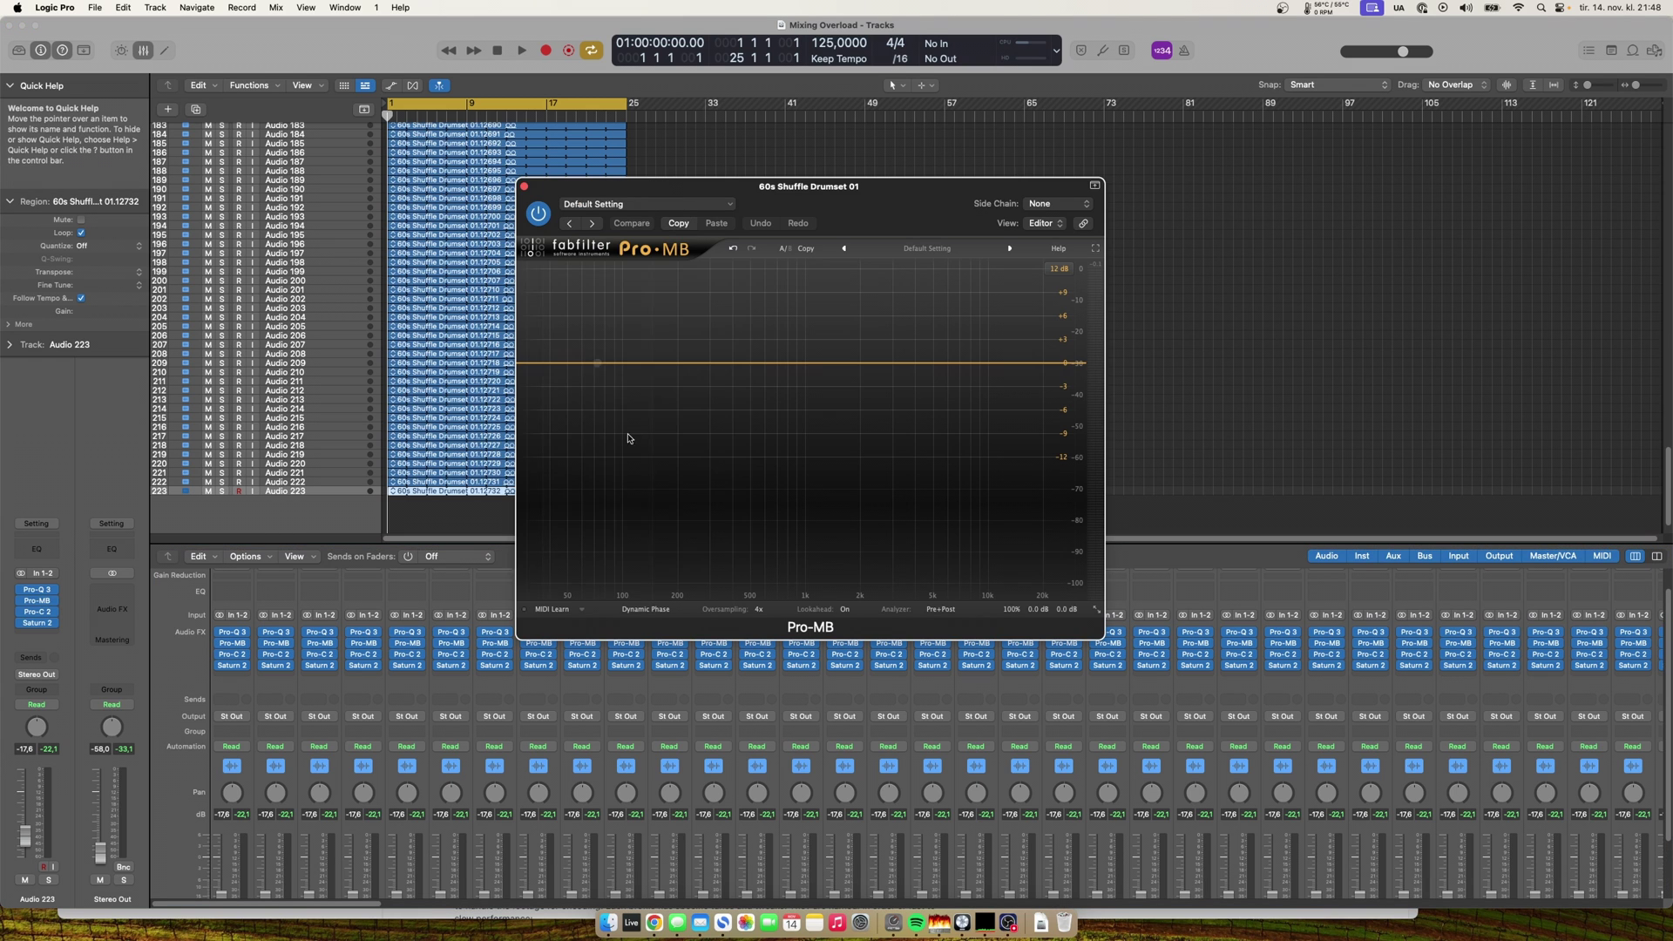
{"action": "left_click", "coordinate": [523, 187]}
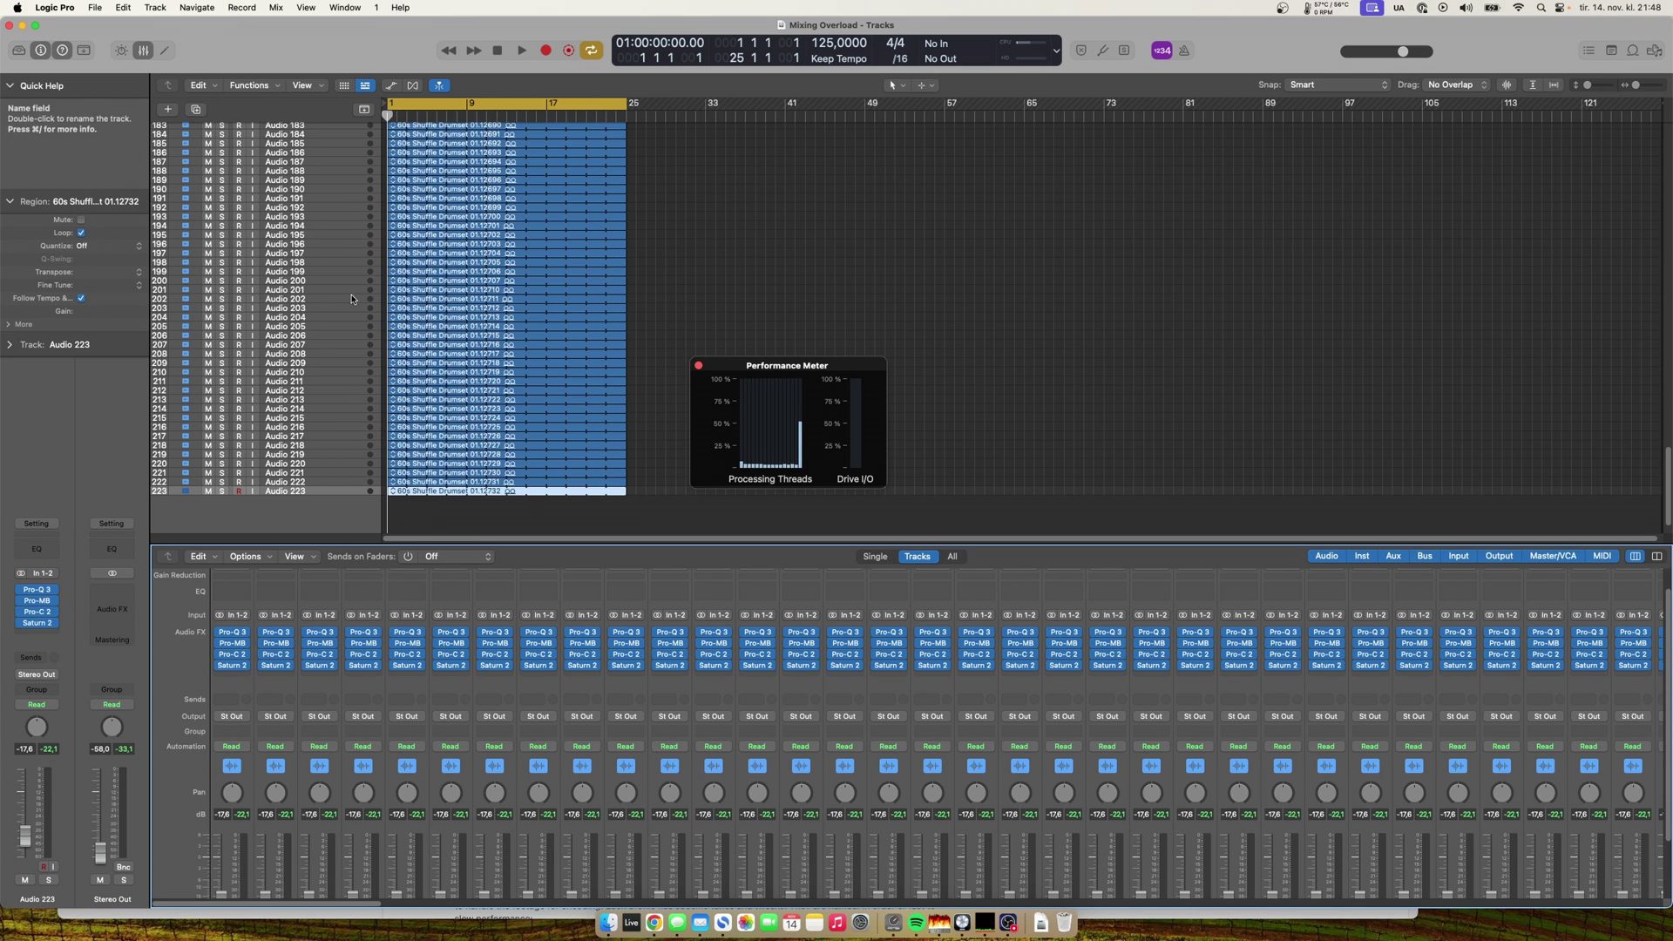
{"action": "scroll", "coordinate": [199, 418], "scroll_direction": "down", "scroll_amount": 2}
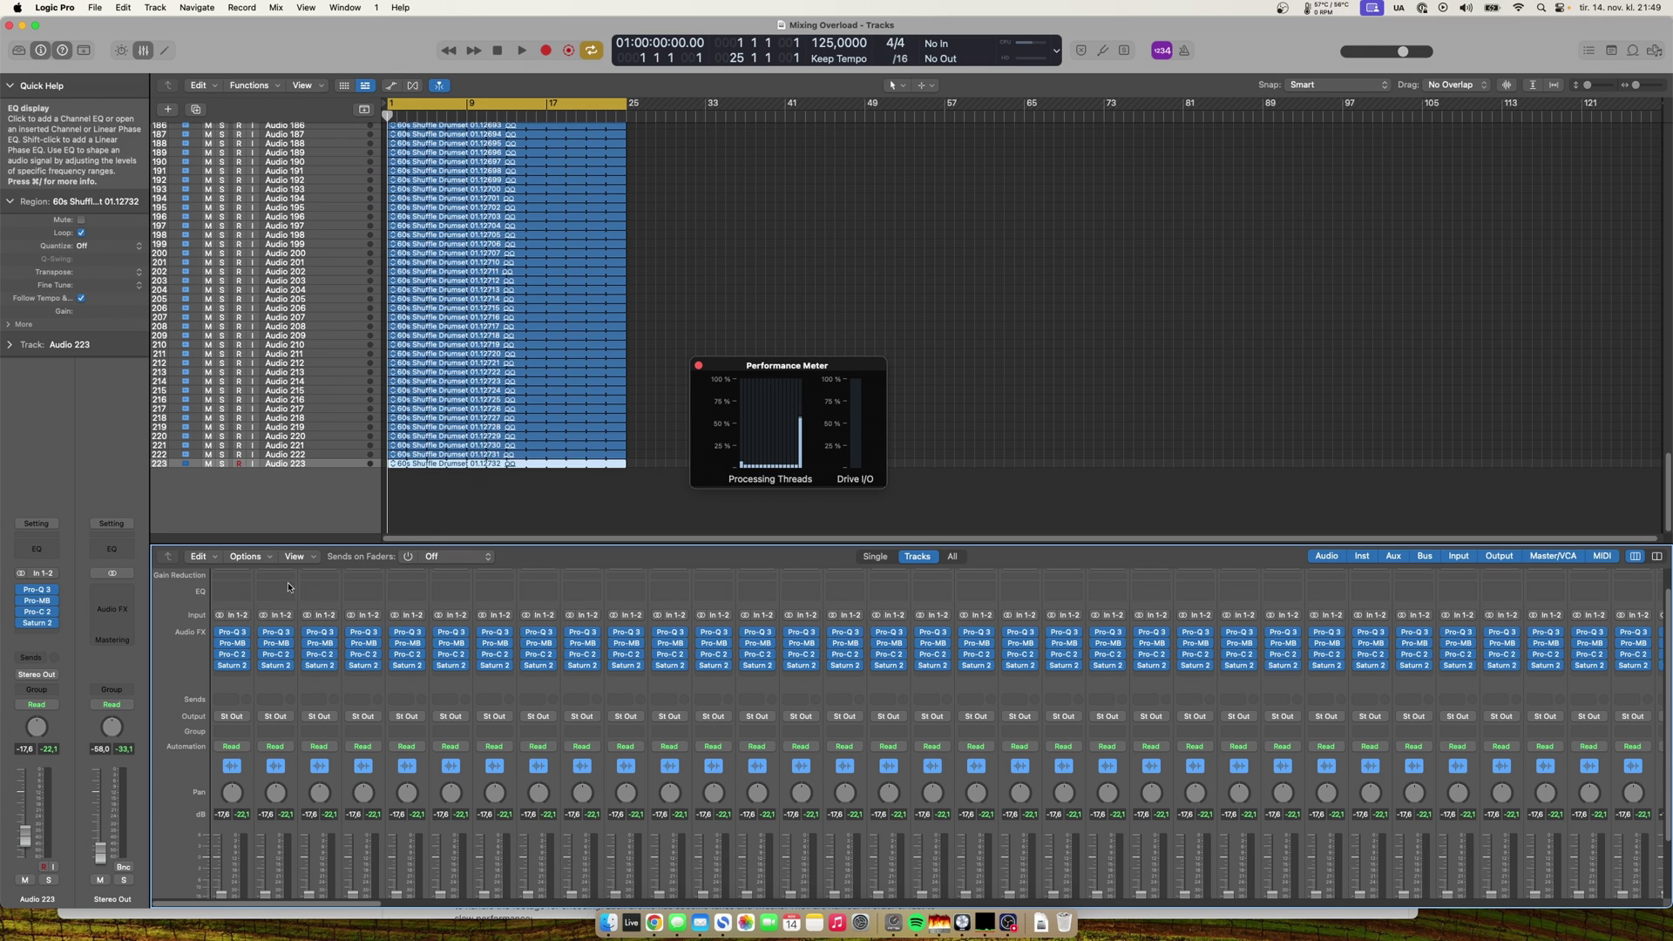
Open the first channel's Pro-Q 3 and keep its phase mode at Natural Phase.
{"action": "left_click", "coordinate": [233, 633]}
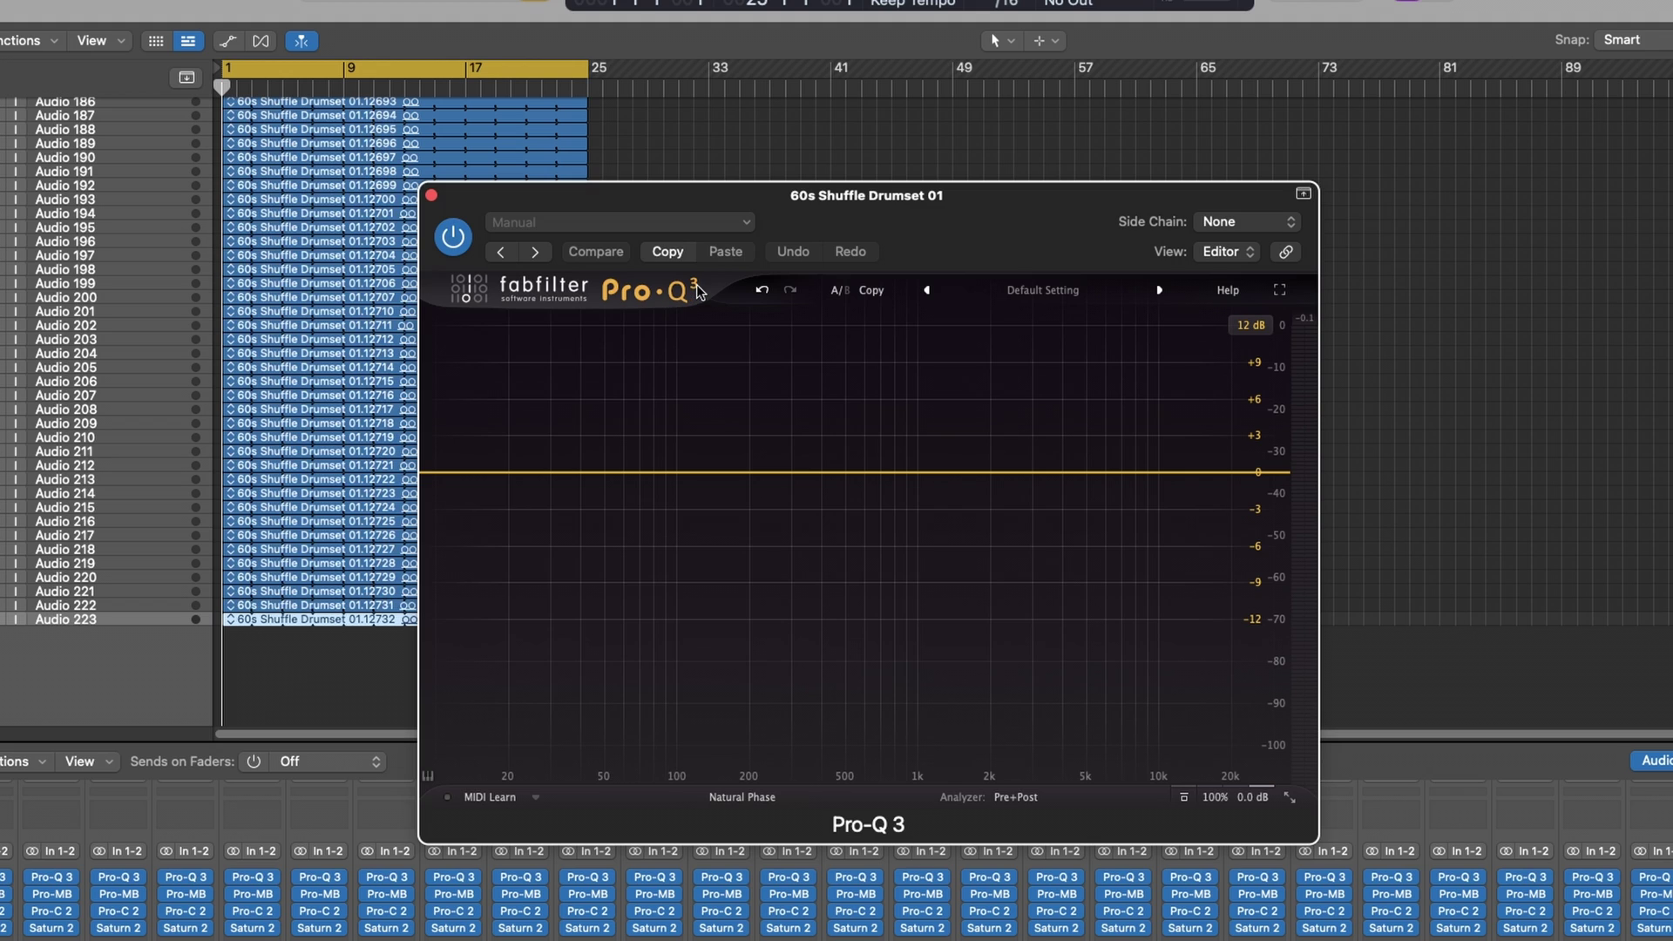
{"action": "left_click", "coordinate": [713, 795]}
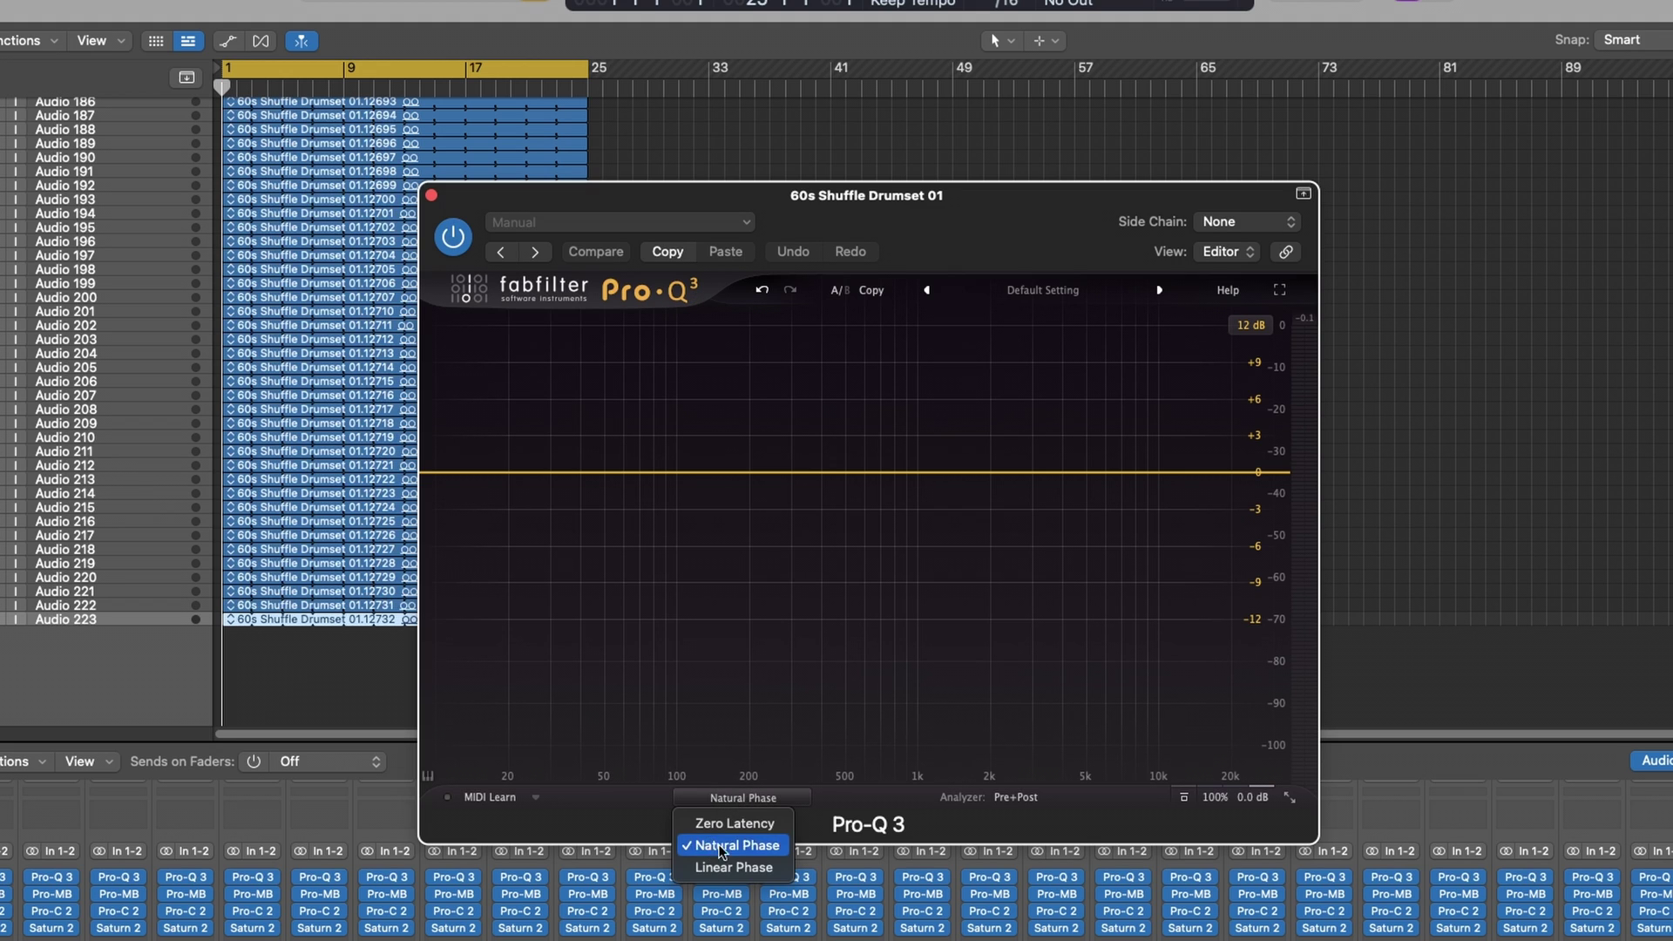
{"action": "left_click", "coordinate": [599, 809]}
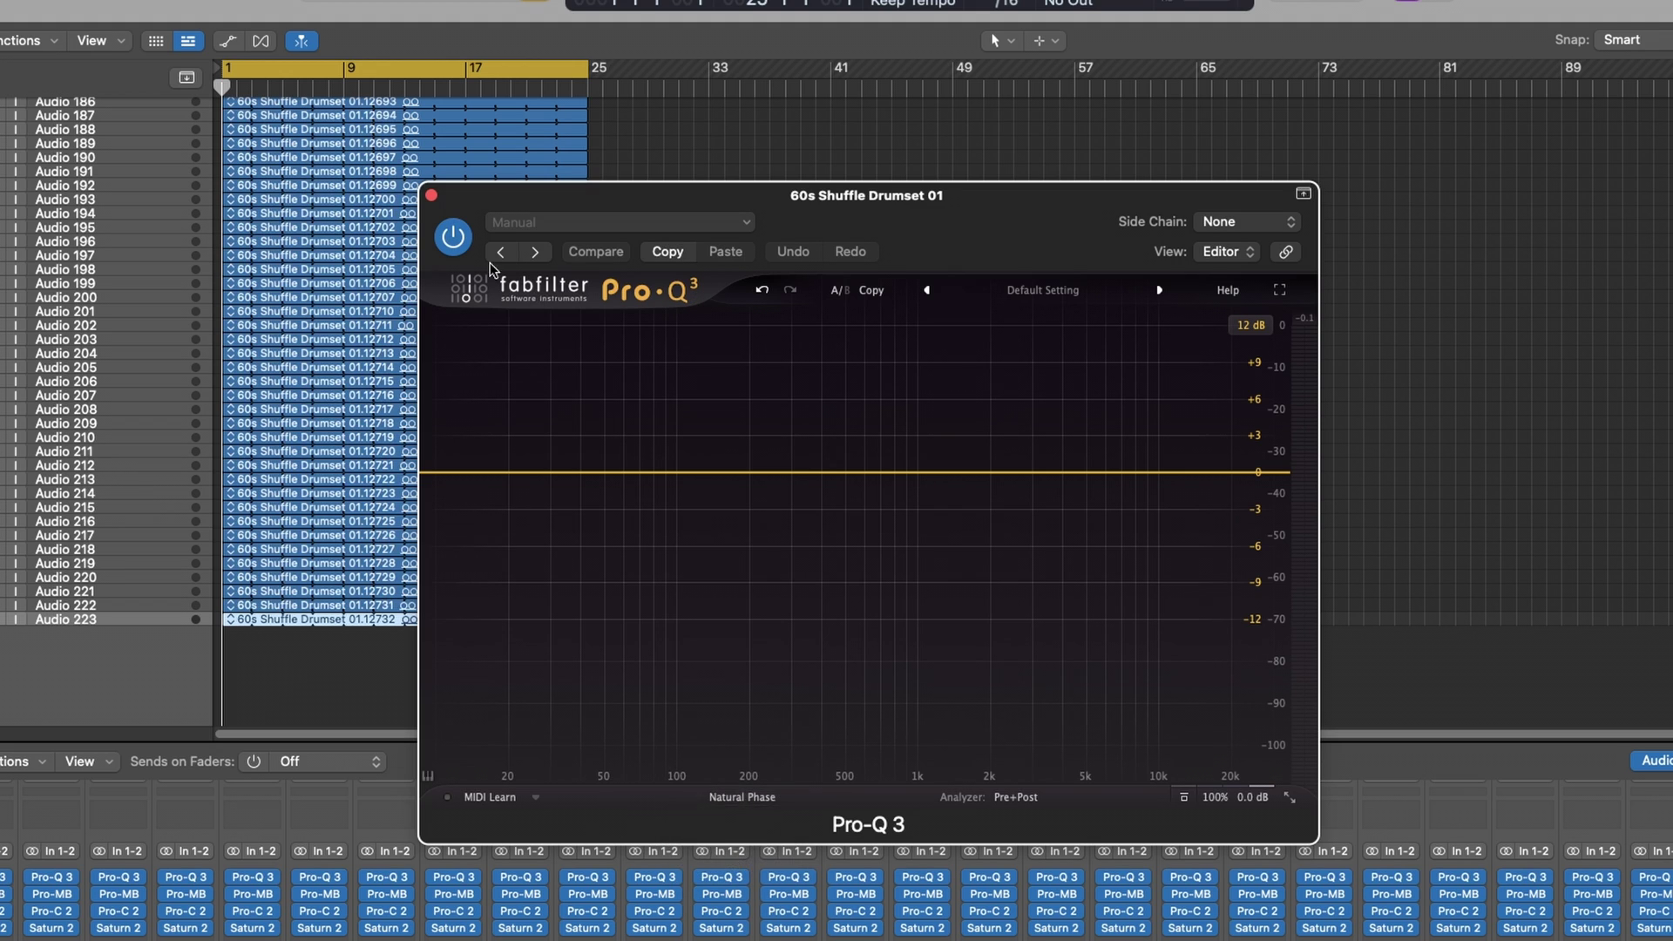
Step through the track's Pro-MB, Pro-C 2 and Saturn 2 plugins in the plug-in window.
{"action": "left_click", "coordinate": [432, 195]}
{"action": "left_click", "coordinate": [454, 894]}
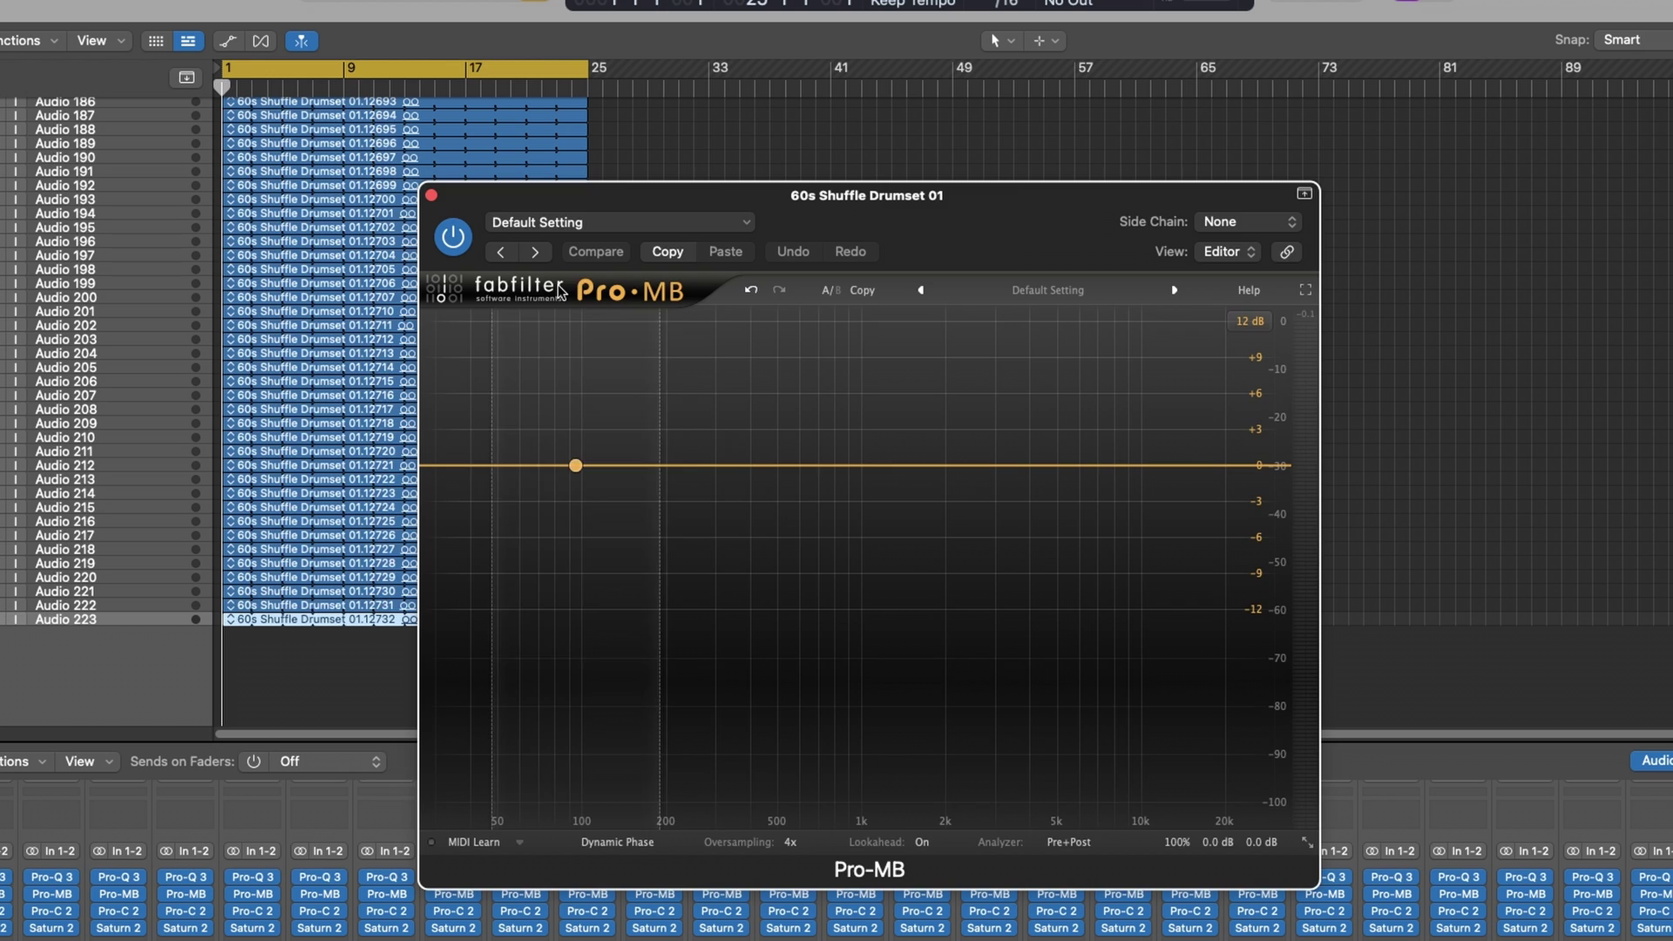
{"action": "left_click", "coordinate": [454, 911]}
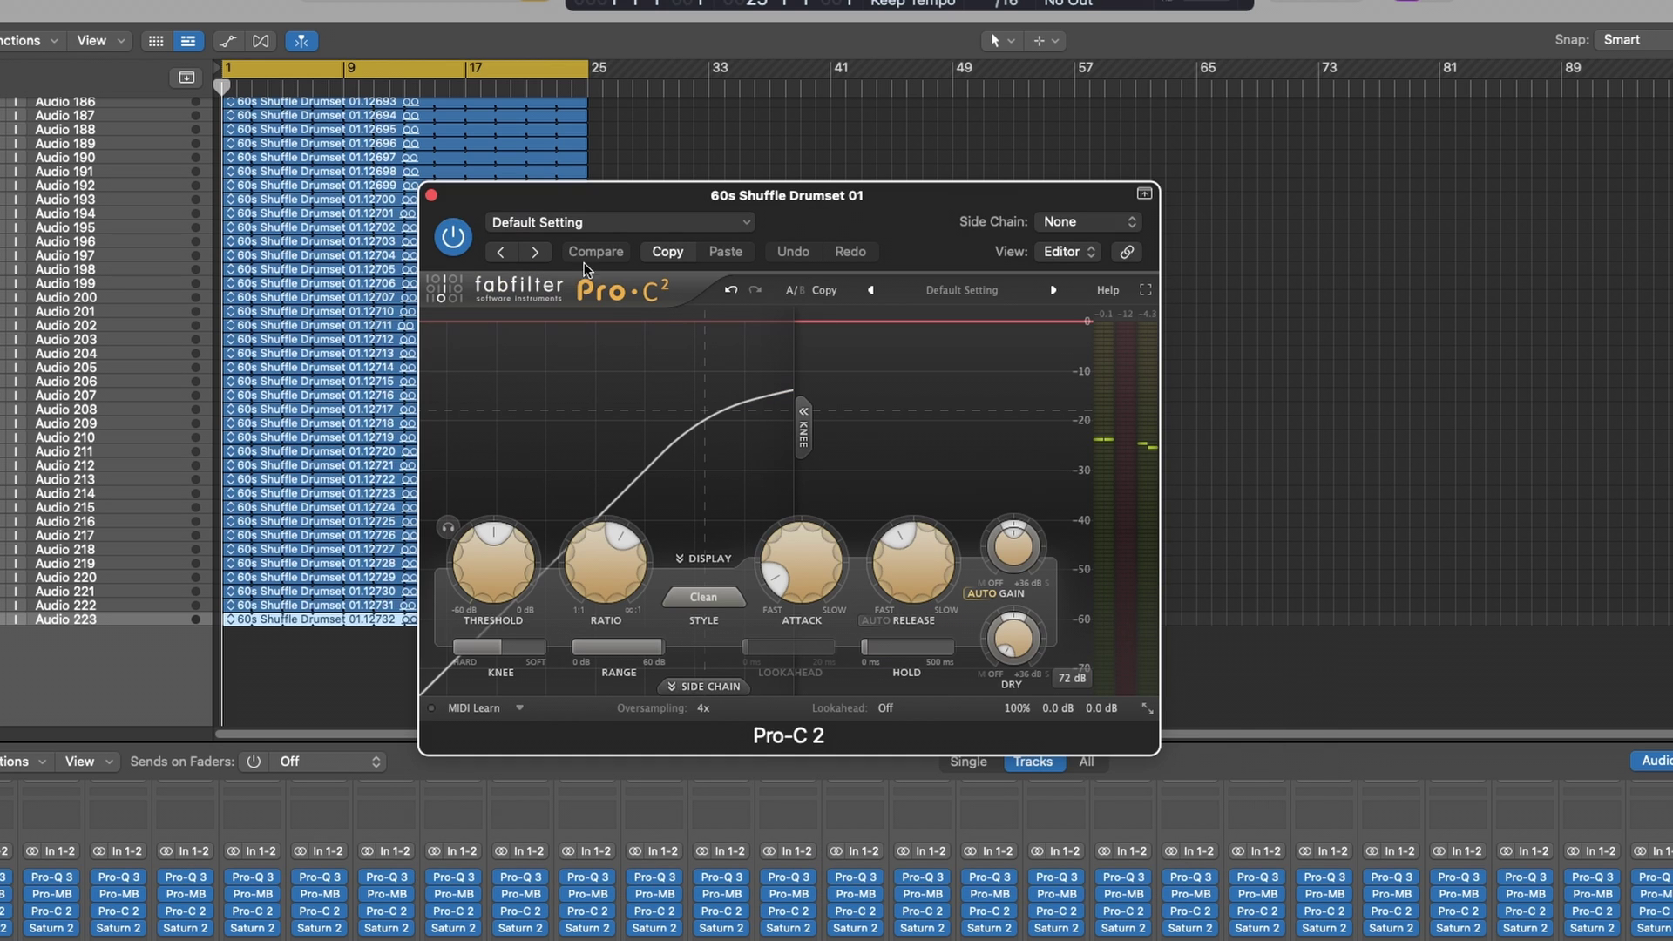
{"action": "left_click", "coordinate": [431, 196]}
{"action": "left_click", "coordinate": [454, 927]}
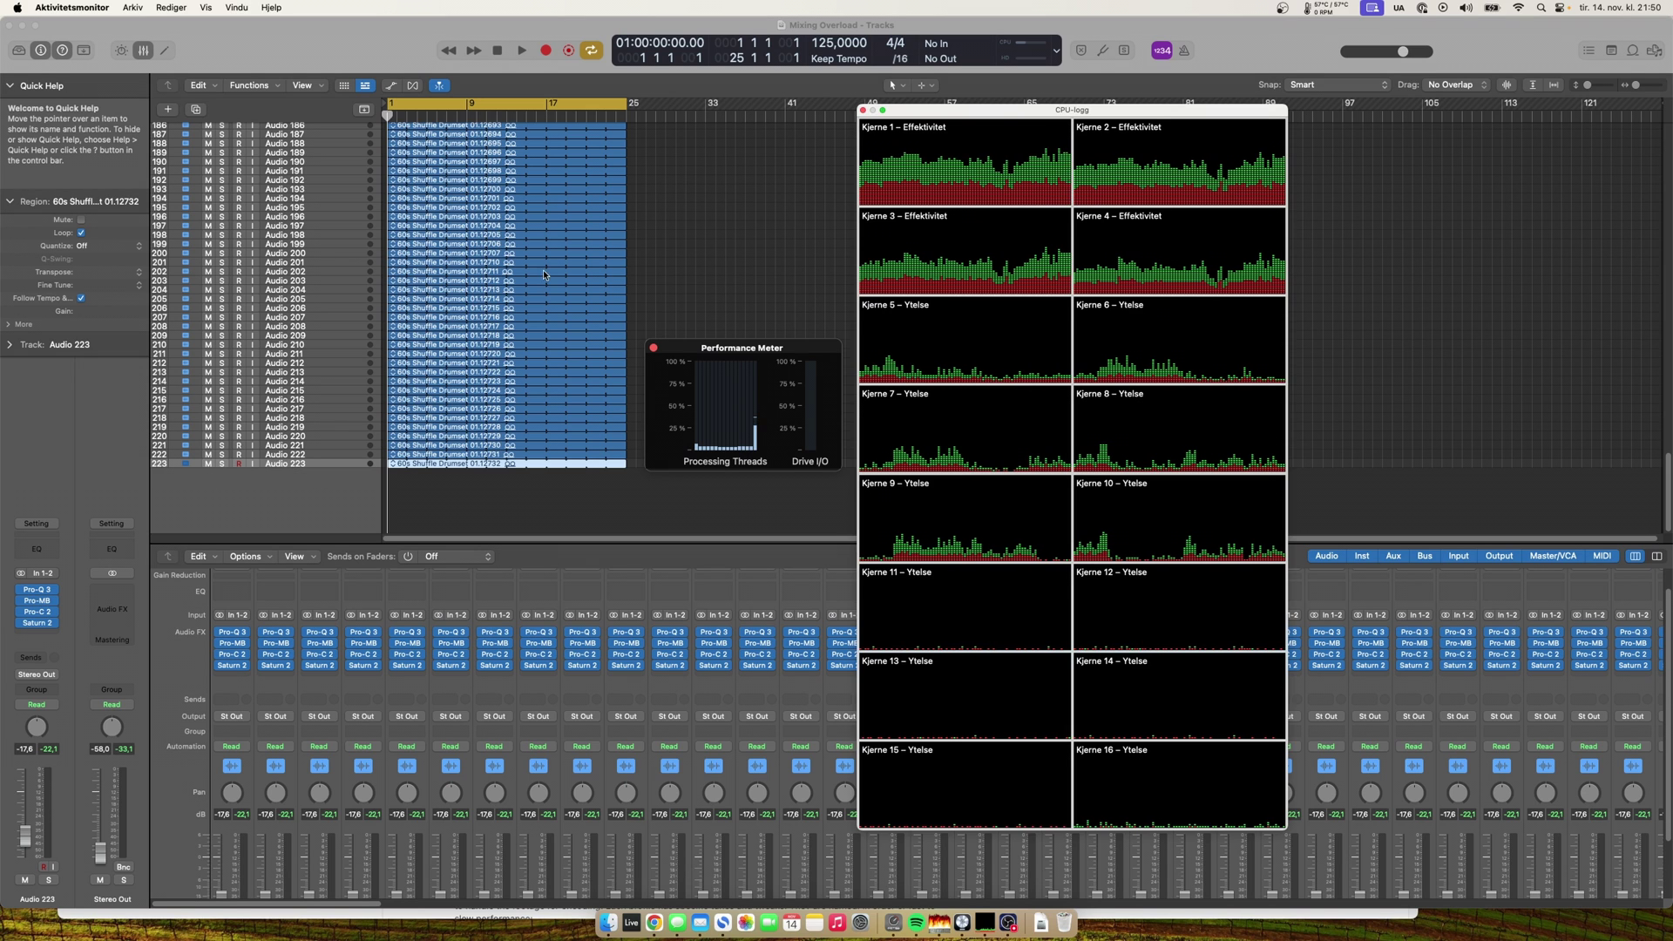
Start Logic playback and move the Performance Meter and CPU history windows left to watch core load.
{"action": "left_click", "coordinate": [398, 59]}
{"action": "left_click", "coordinate": [524, 52]}
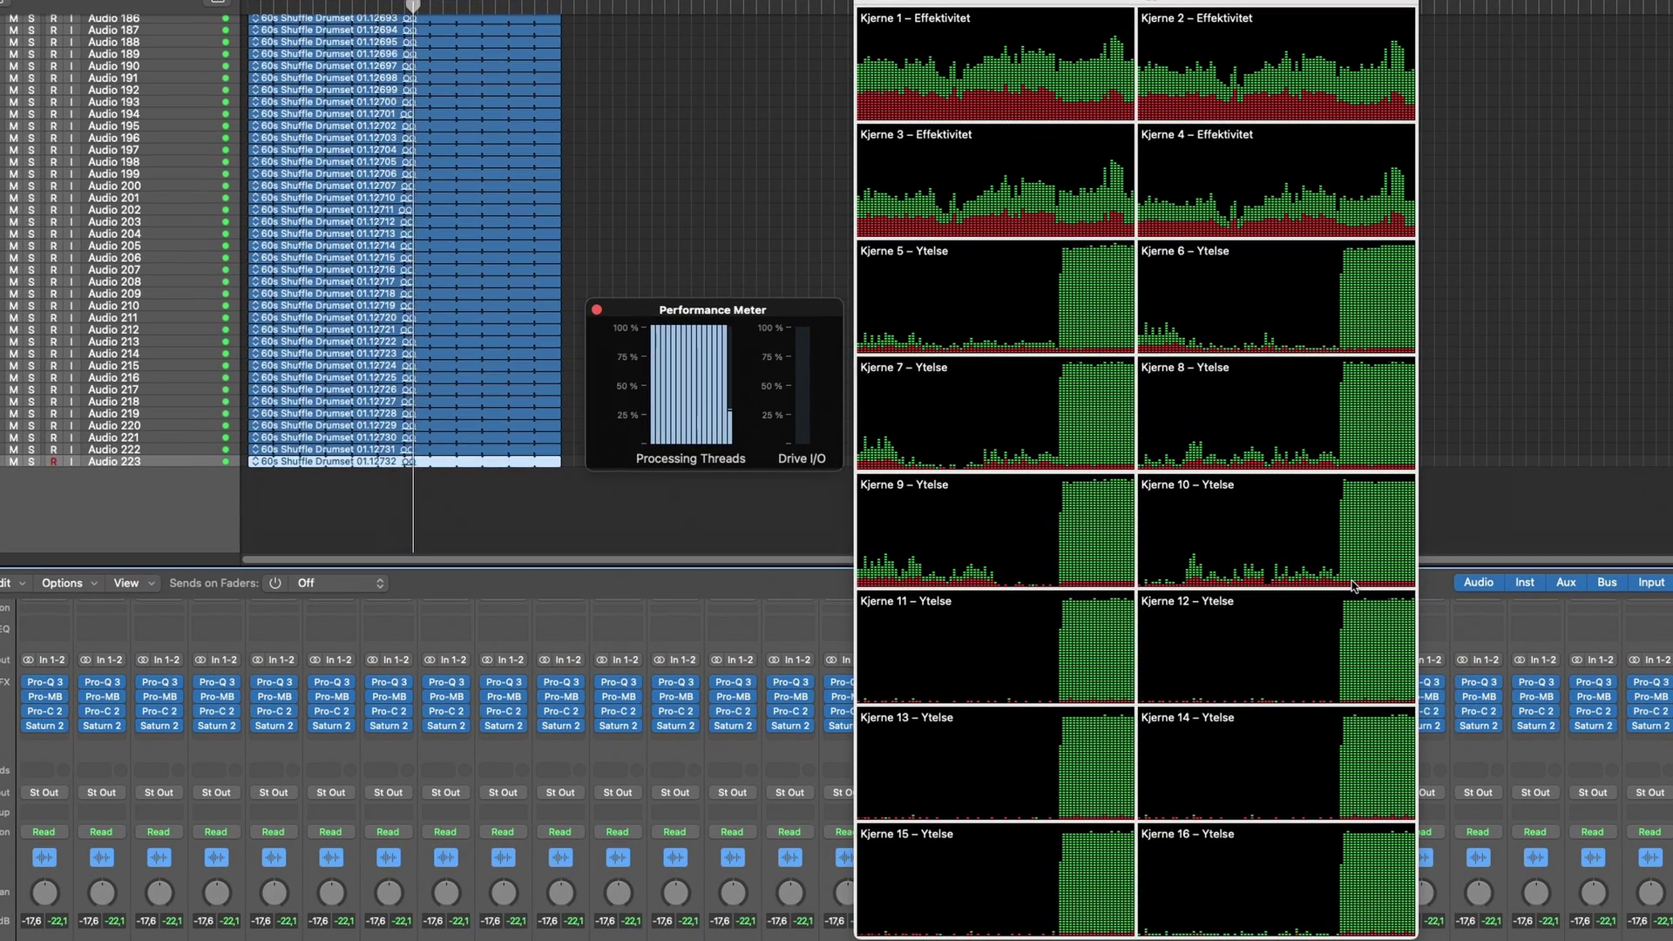
{"action": "left_click_drag", "start_coordinate": [832, 310], "coordinate": [3, 446]}
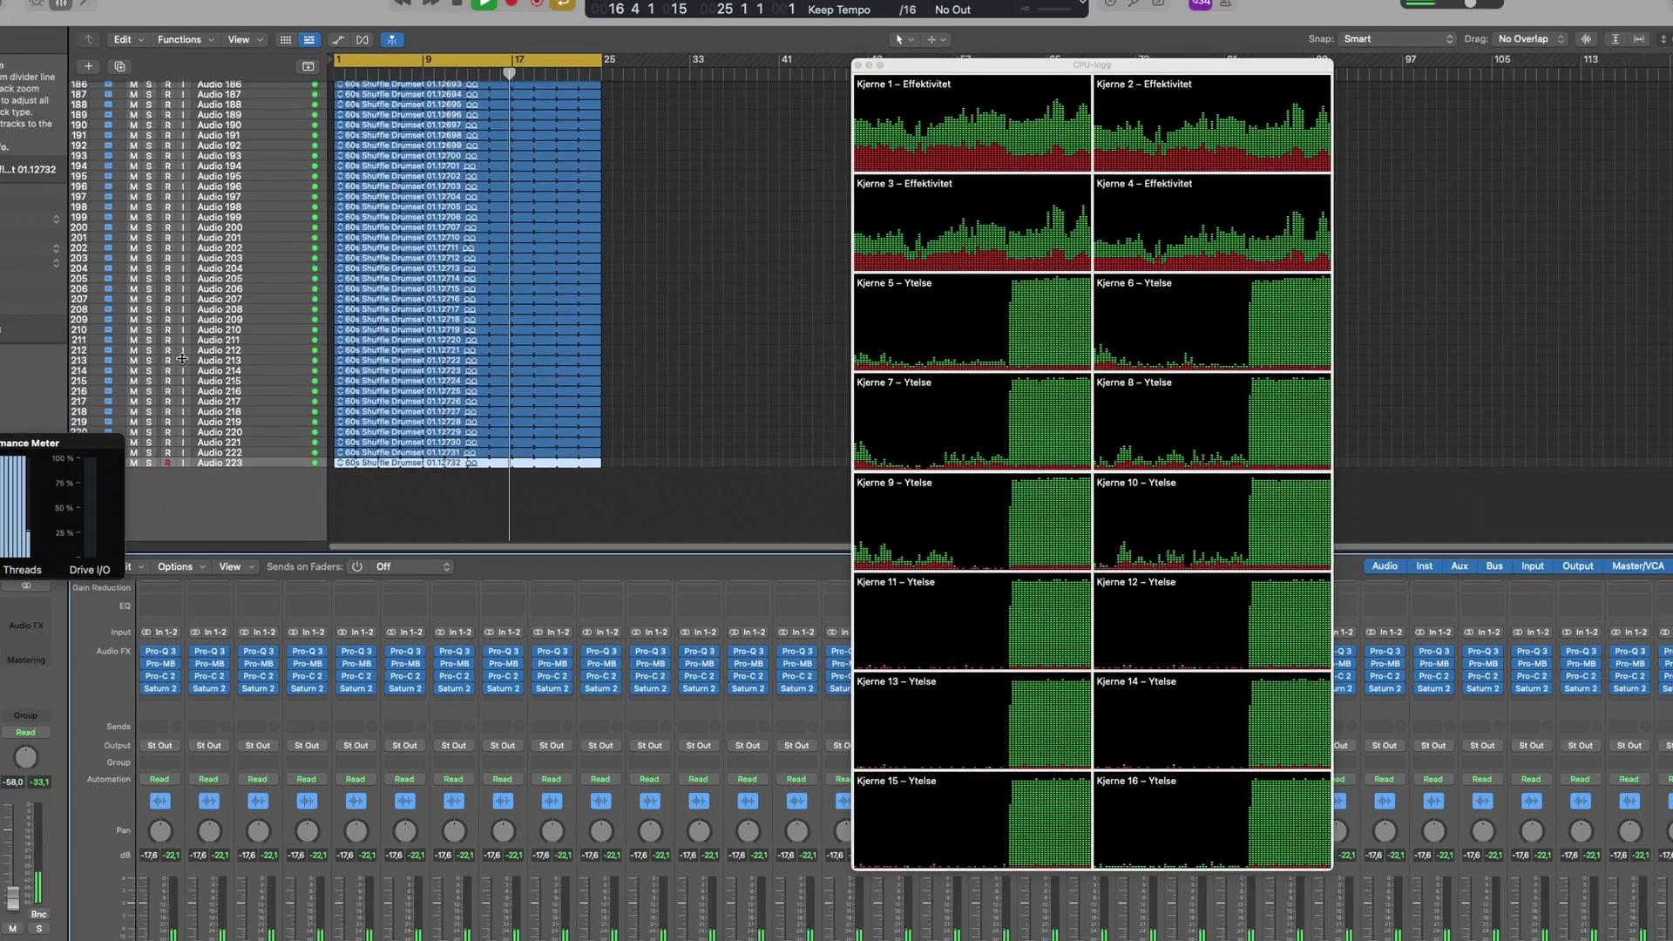
{"action": "left_click_drag", "start_coordinate": [998, 4], "coordinate": [625, 39]}
{"action": "left_click_drag", "start_coordinate": [676, 142], "coordinate": [328, 125]}
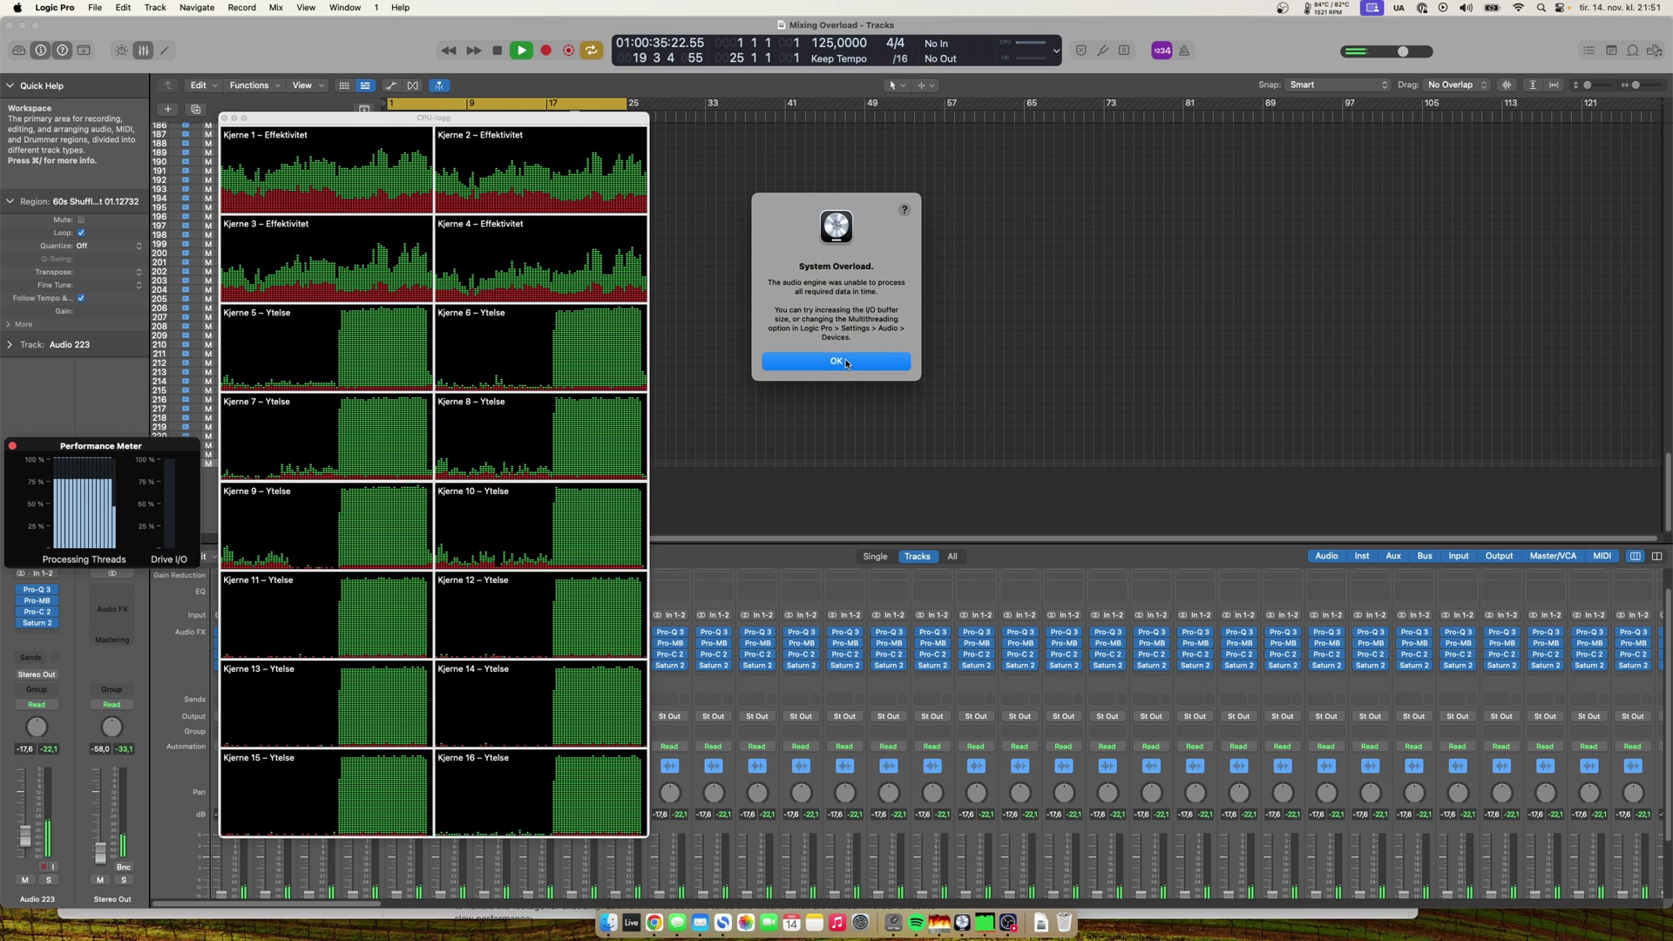
Dismiss the System Overload alert and delete tracks Audio 221–223 along with their regions.
{"action": "left_click", "coordinate": [835, 360]}
{"action": "left_click_drag", "start_coordinate": [399, 121], "coordinate": [847, 120]}
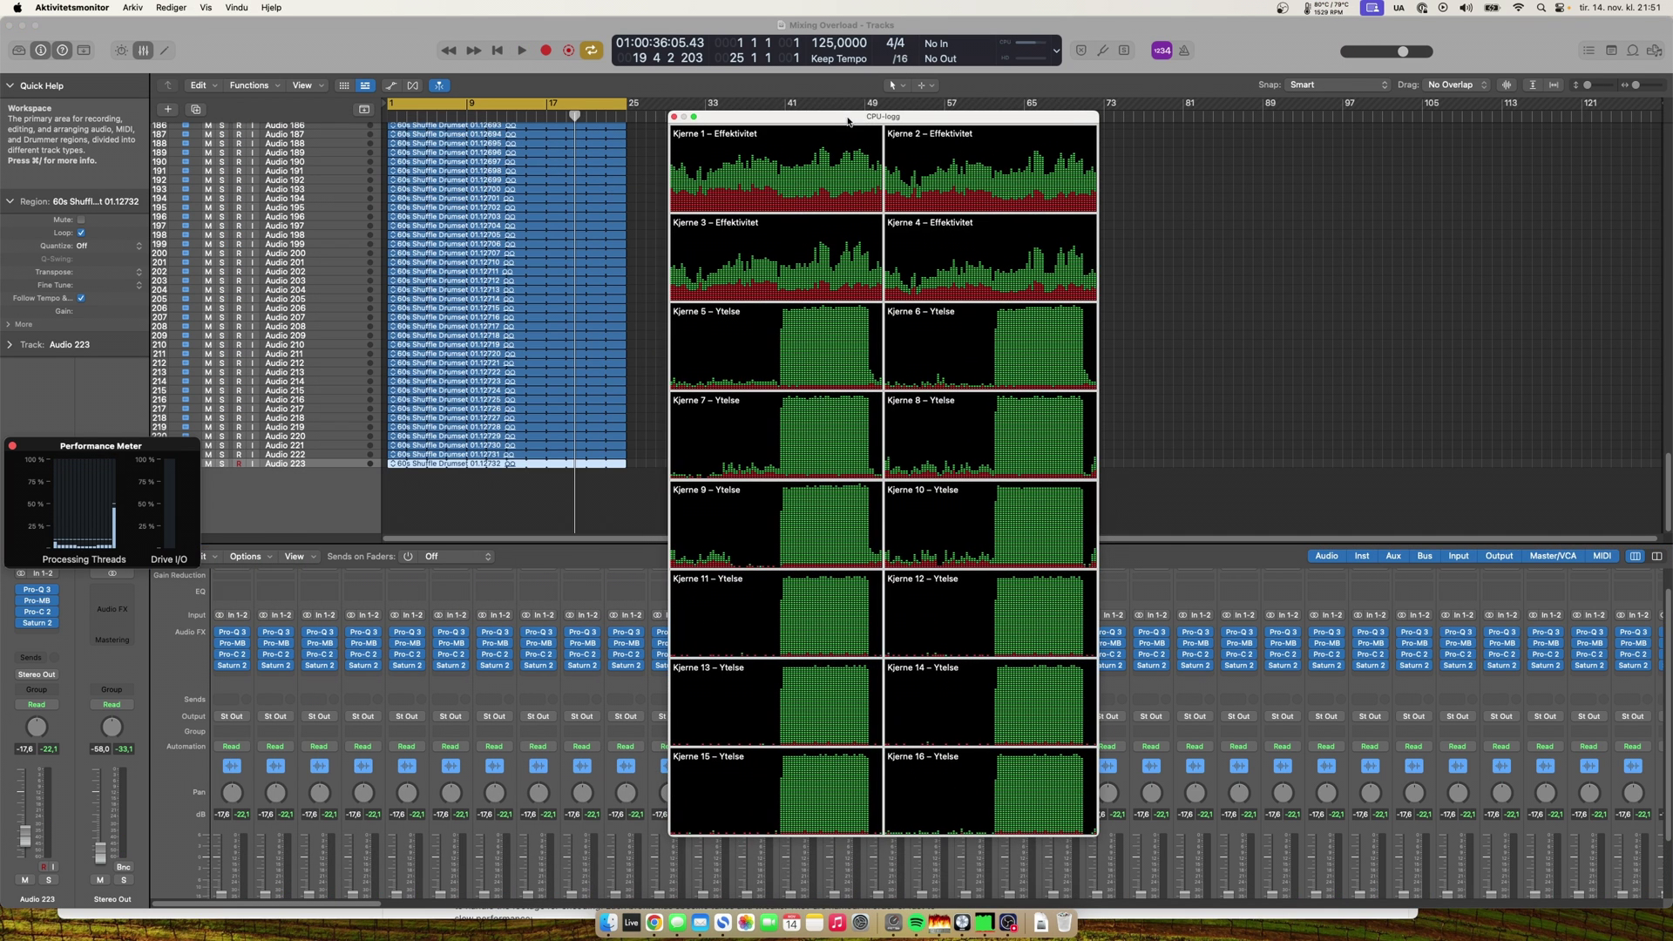
{"action": "left_click_drag", "start_coordinate": [312, 461], "coordinate": [317, 447]}
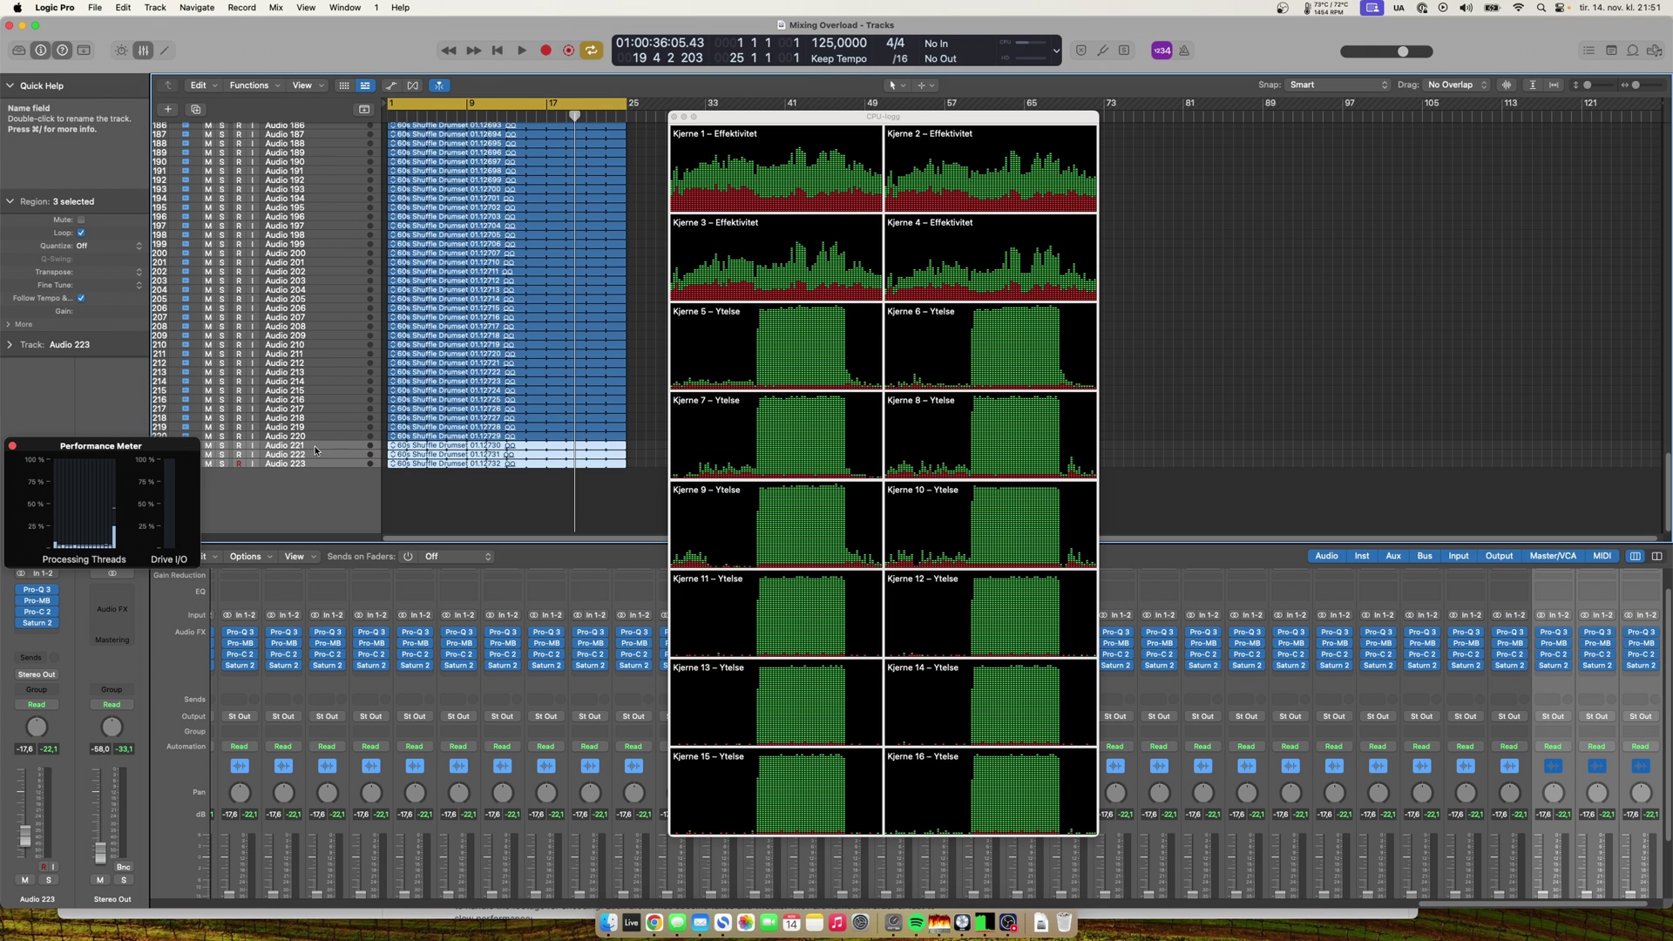
{"action": "right_click", "coordinate": [315, 450]}
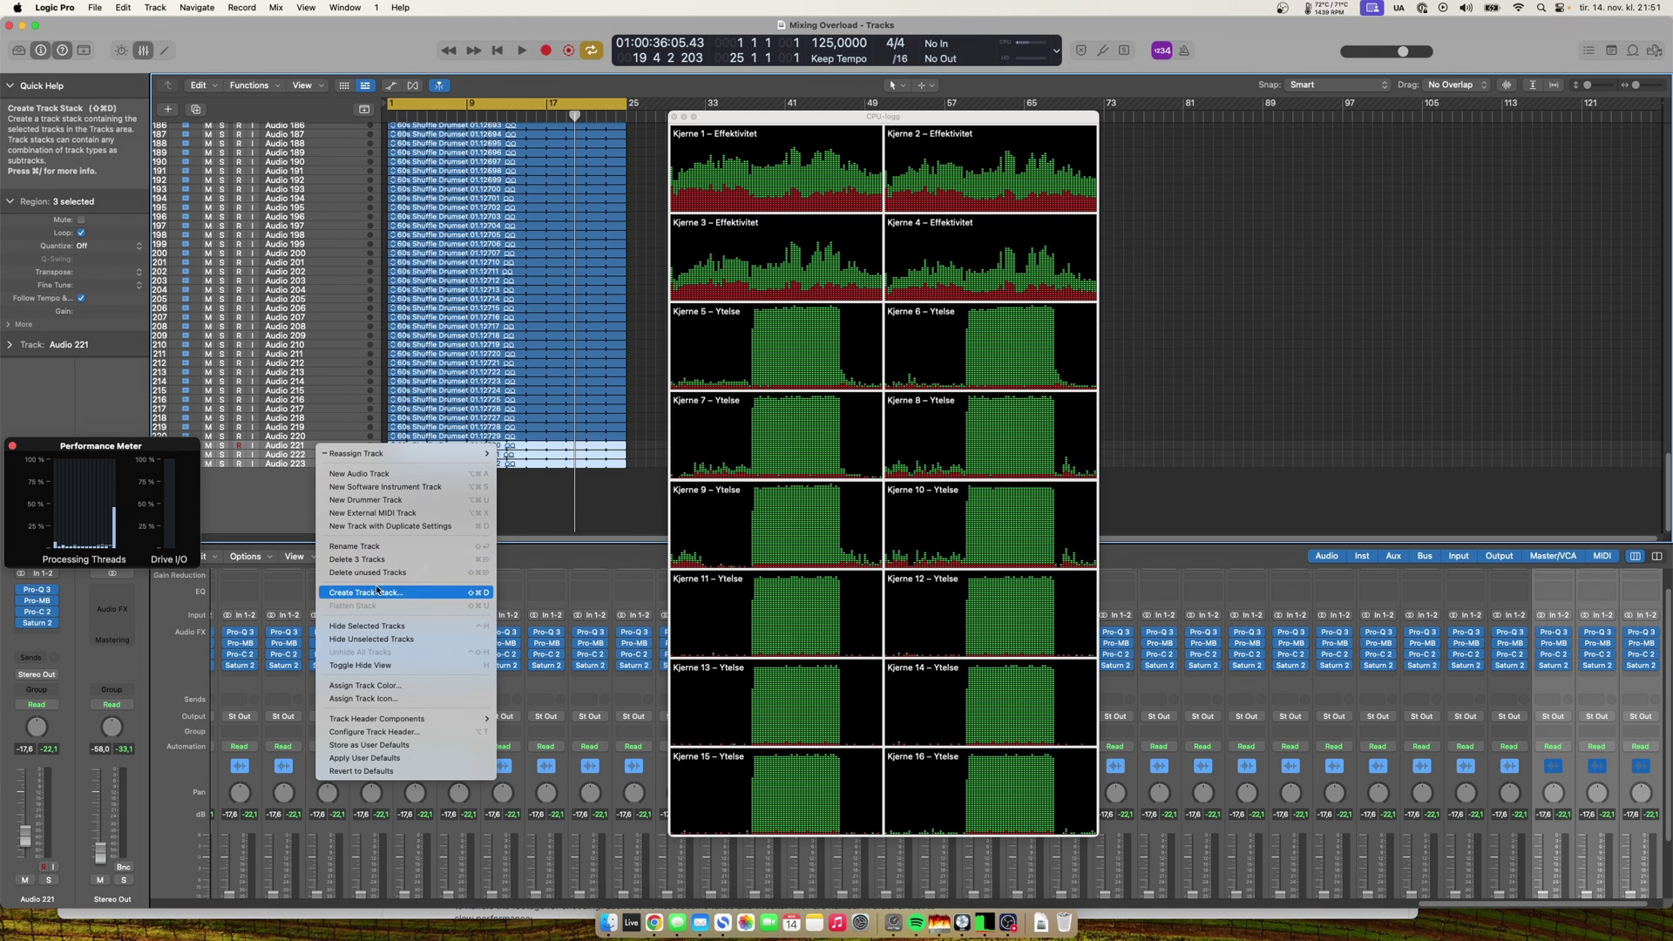
{"action": "left_click", "coordinate": [356, 560]}
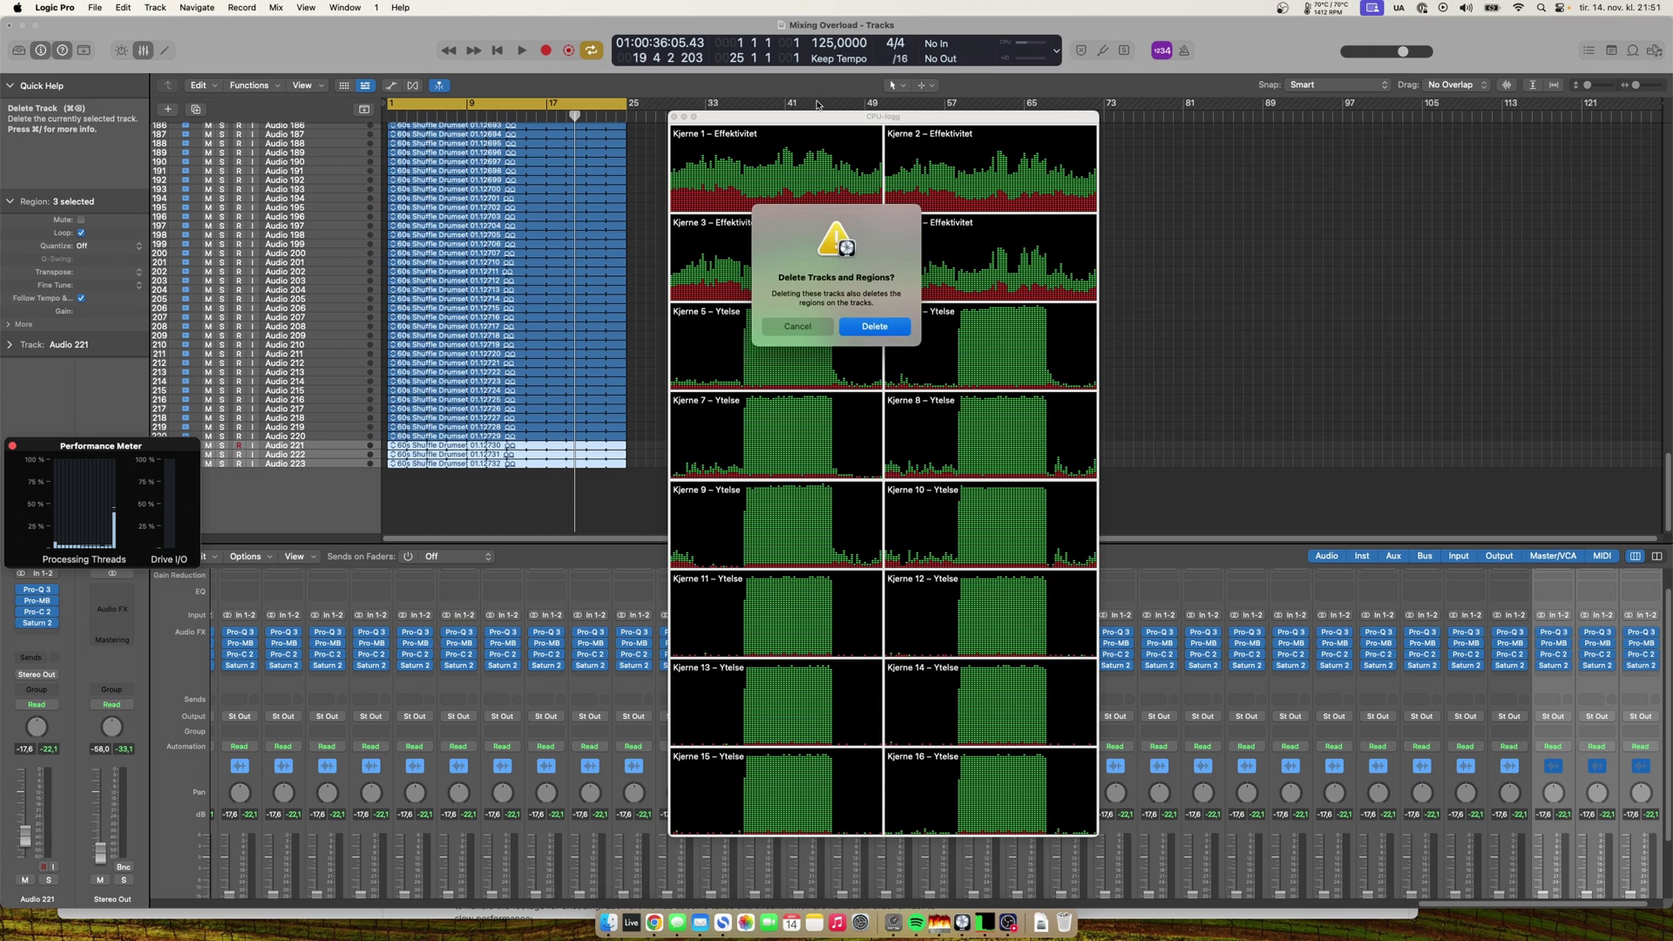
{"action": "key", "text": "Return"}
{"action": "left_click_drag", "start_coordinate": [823, 122], "coordinate": [384, 137]}
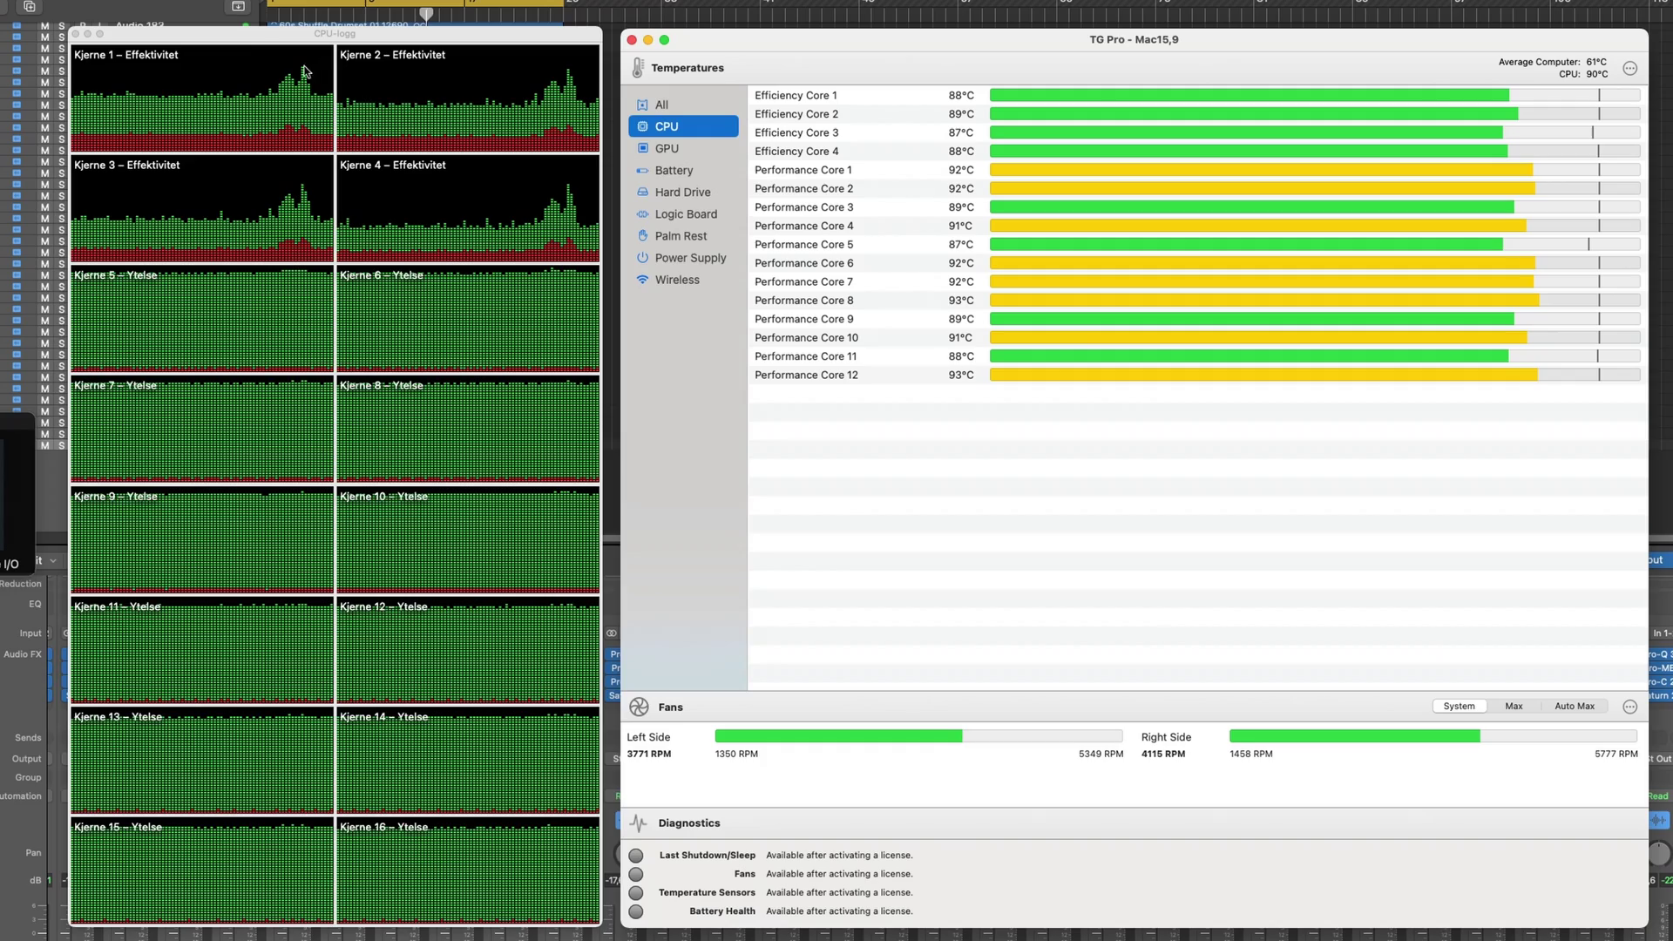
Show TG Pro's full per-core temperature window beside the CPU history graphs.
{"action": "mouse_move", "coordinate": [241, 40]}
{"action": "left_mouse_down"}
{"action": "mouse_move", "coordinate": [254, 86]}
{"action": "mouse_move", "coordinate": [234, 39]}
{"action": "mouse_move", "coordinate": [214, 52]}
{"action": "mouse_move", "coordinate": [225, 69]}
{"action": "left_mouse_up"}
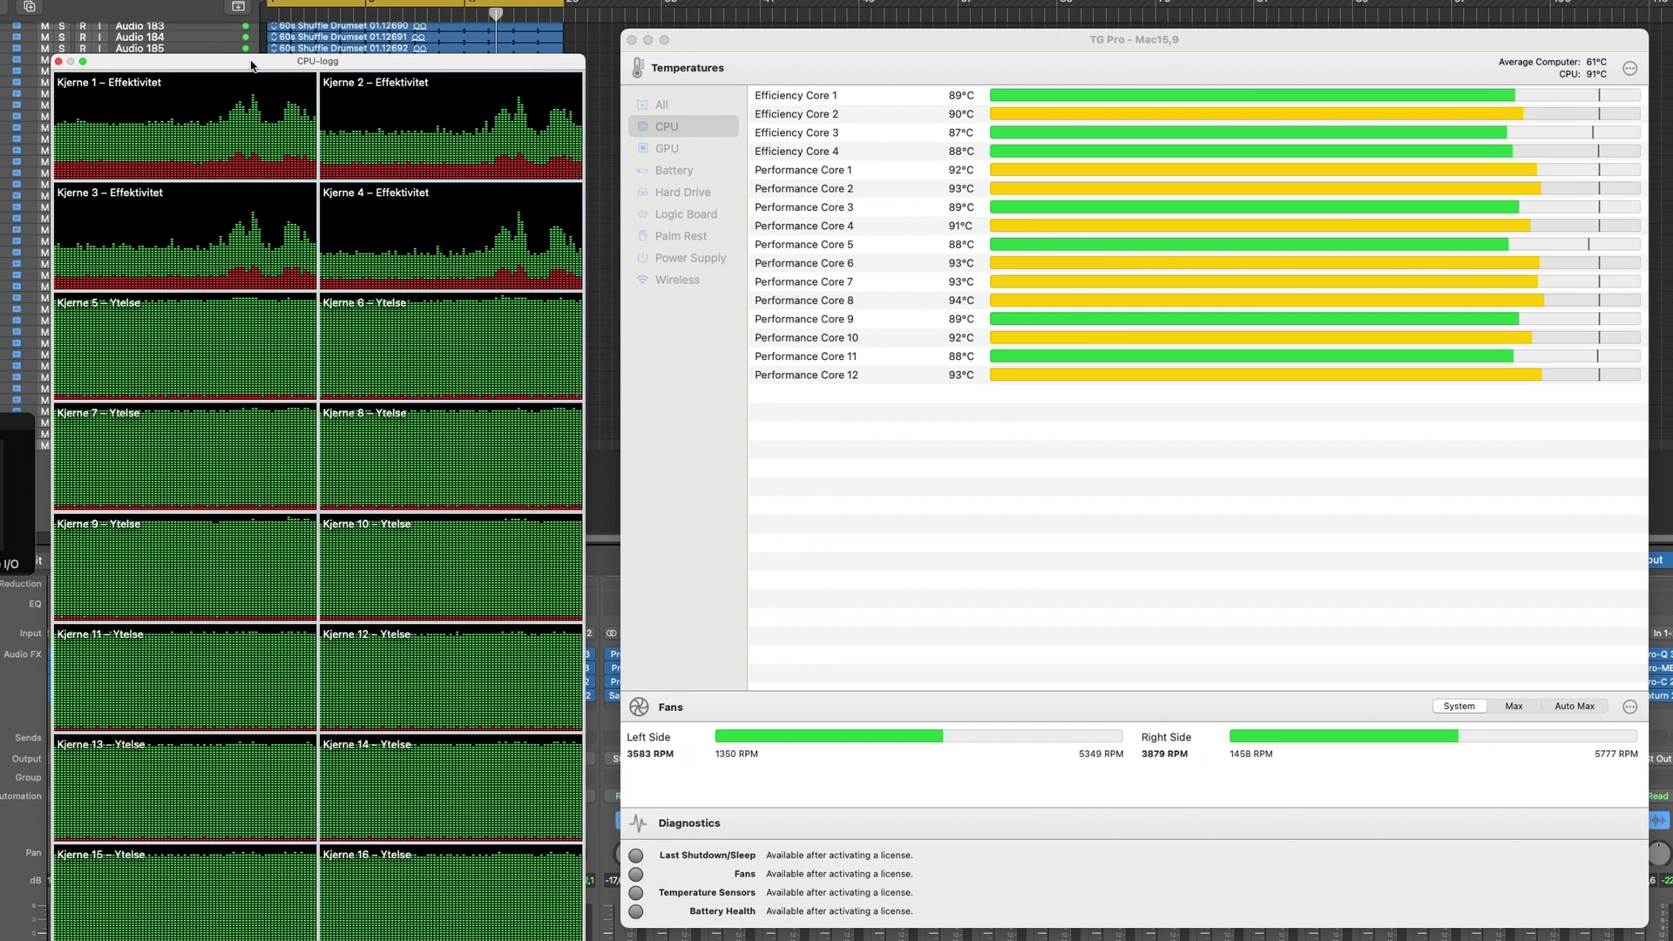
{"action": "left_click_drag", "start_coordinate": [170, 68], "coordinate": [507, 33]}
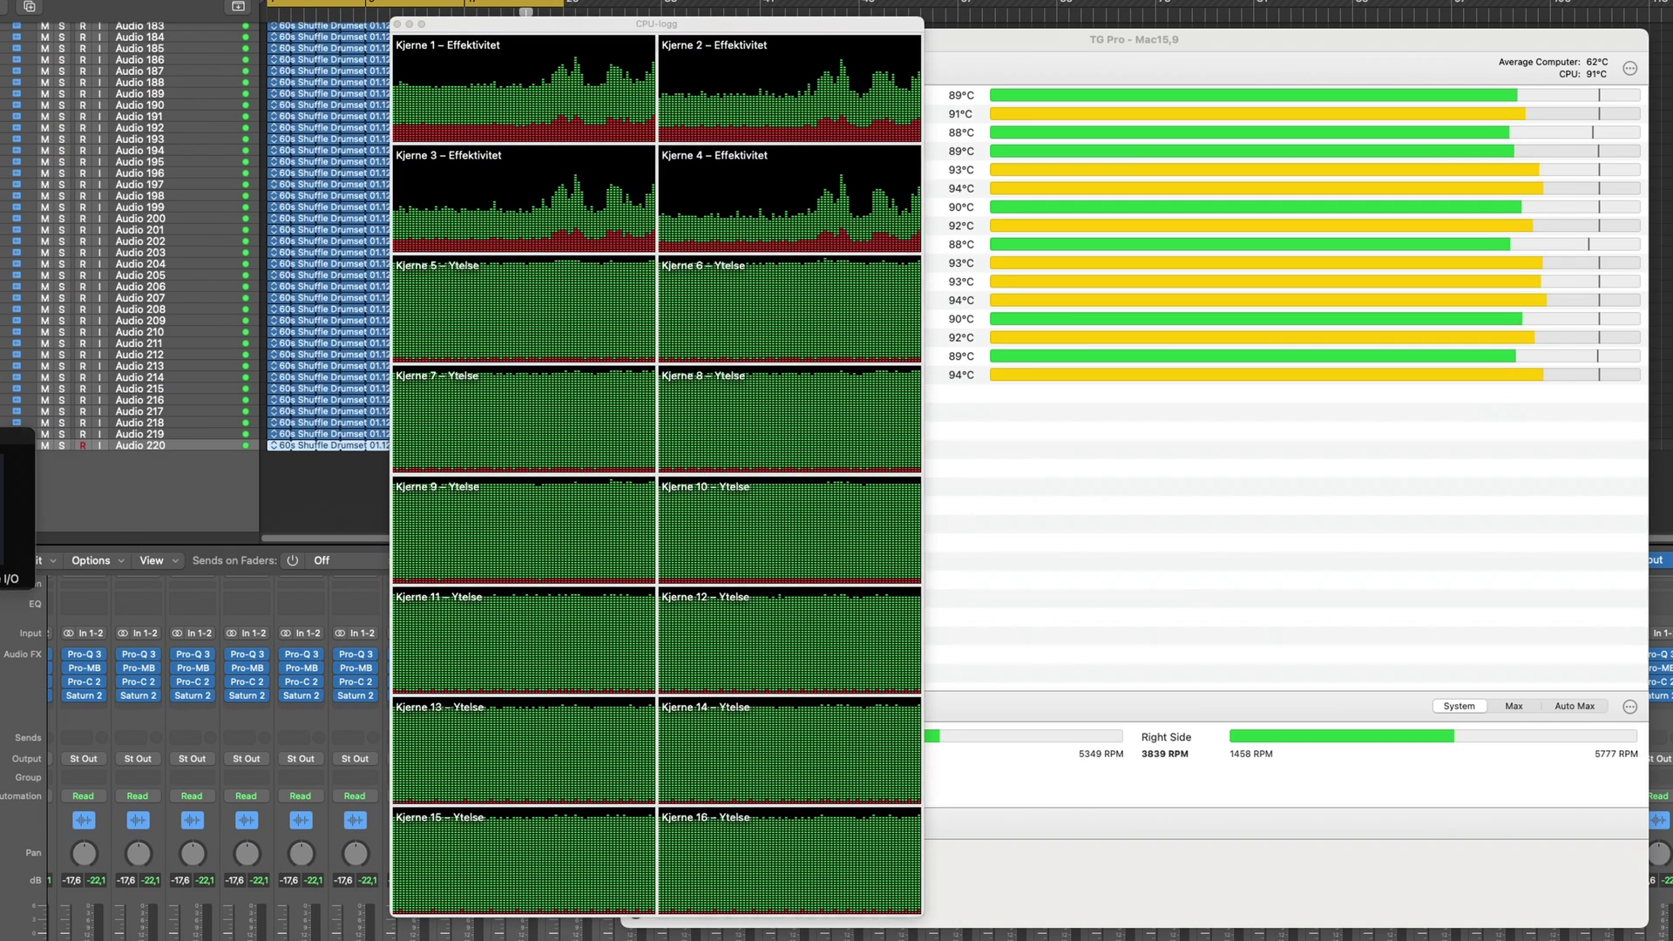
{"action": "key", "text": "super+Tab"}
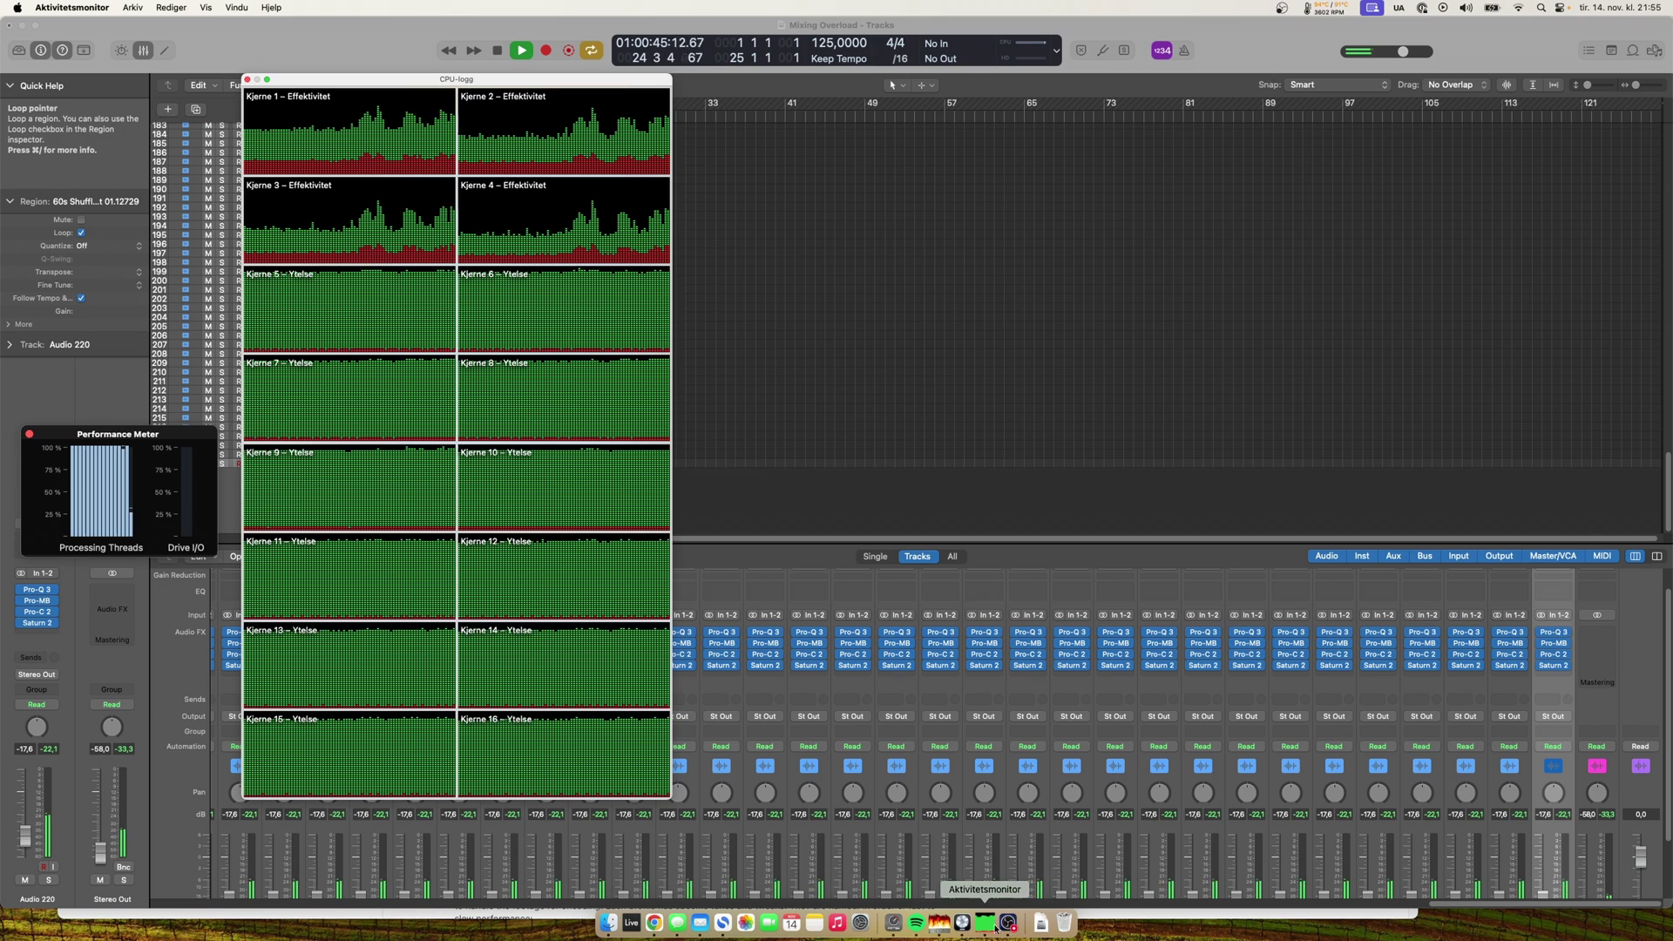
{"action": "left_click", "coordinate": [983, 921]}
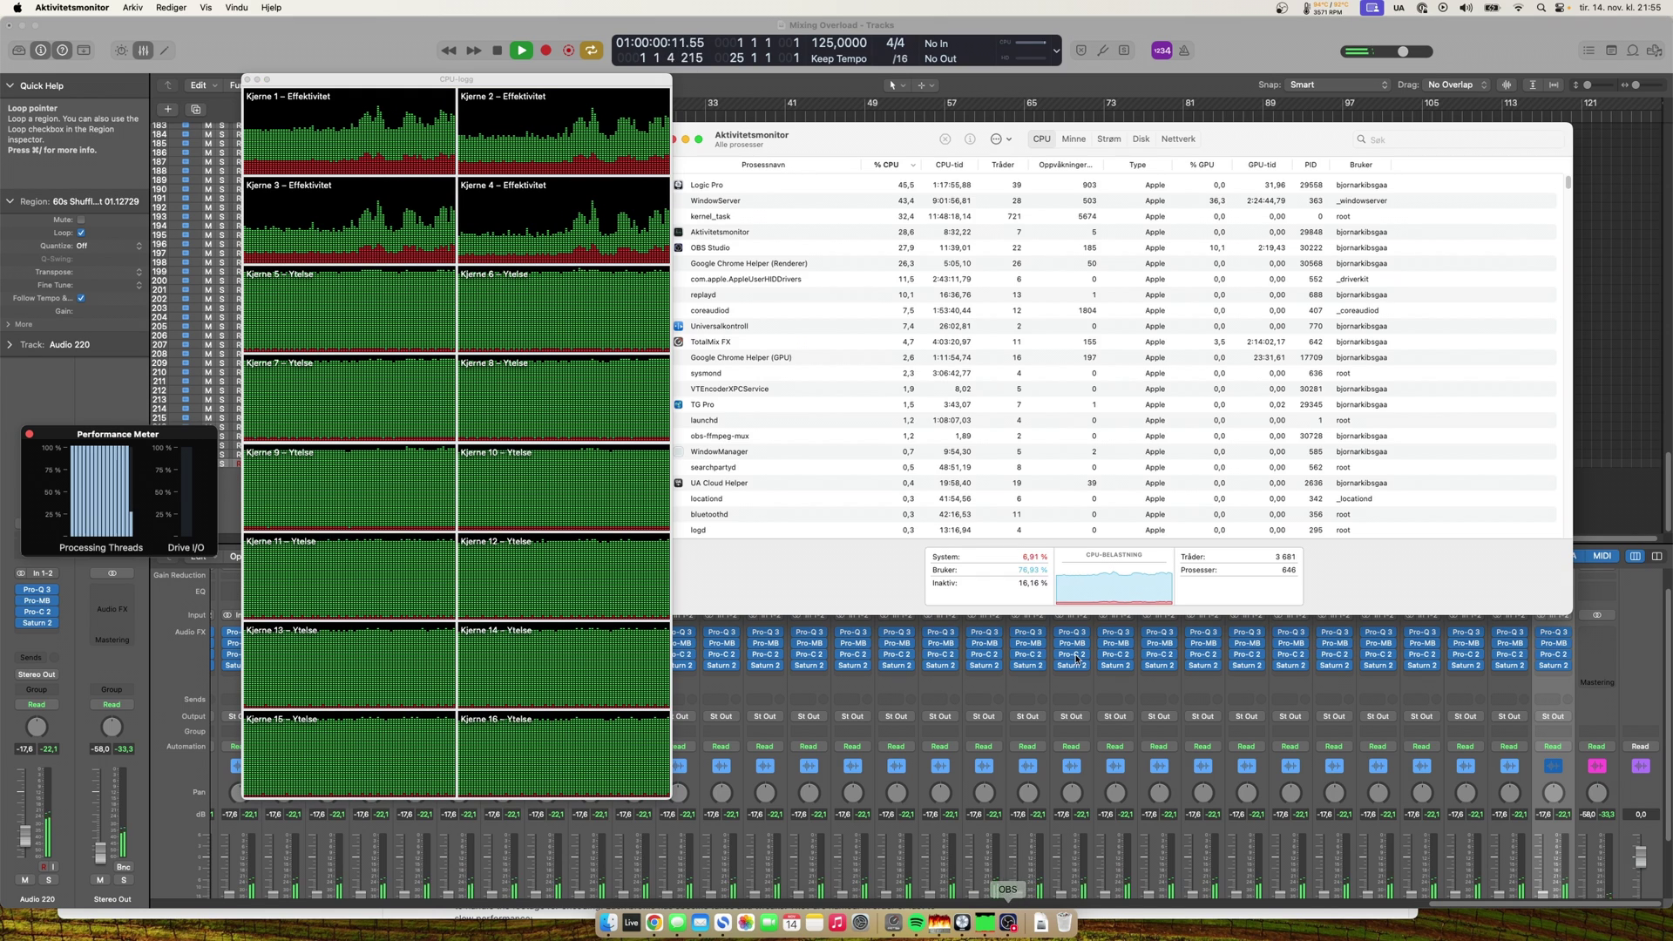
{"action": "left_click", "coordinate": [1333, 5]}
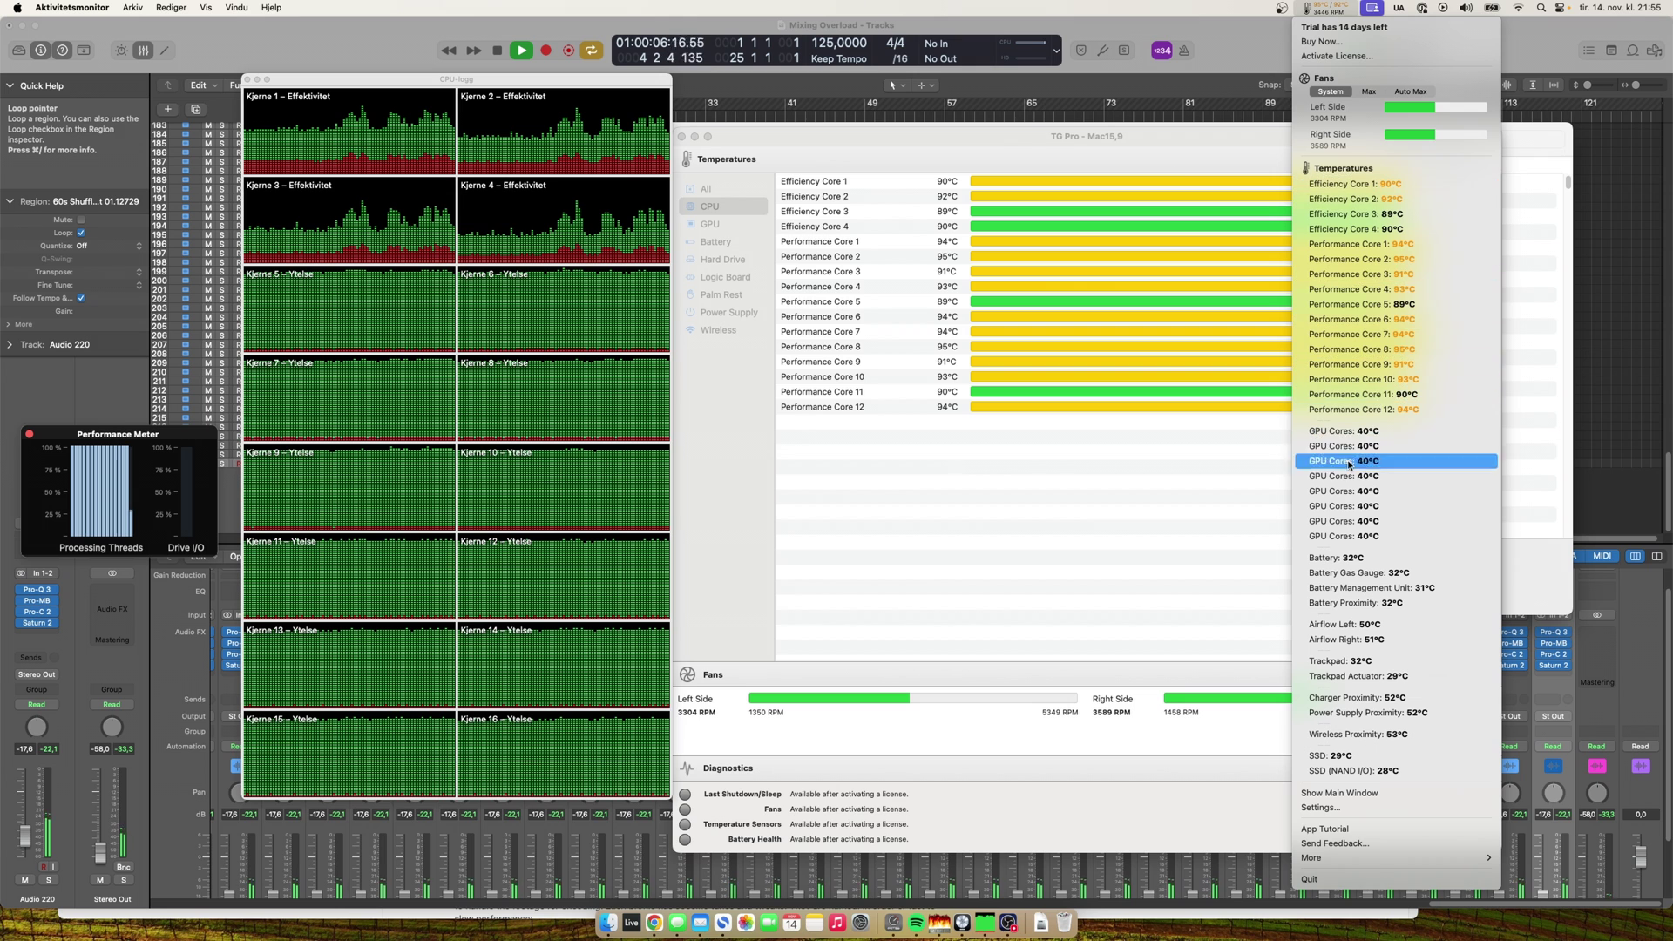
{"action": "left_click", "coordinate": [1359, 394]}
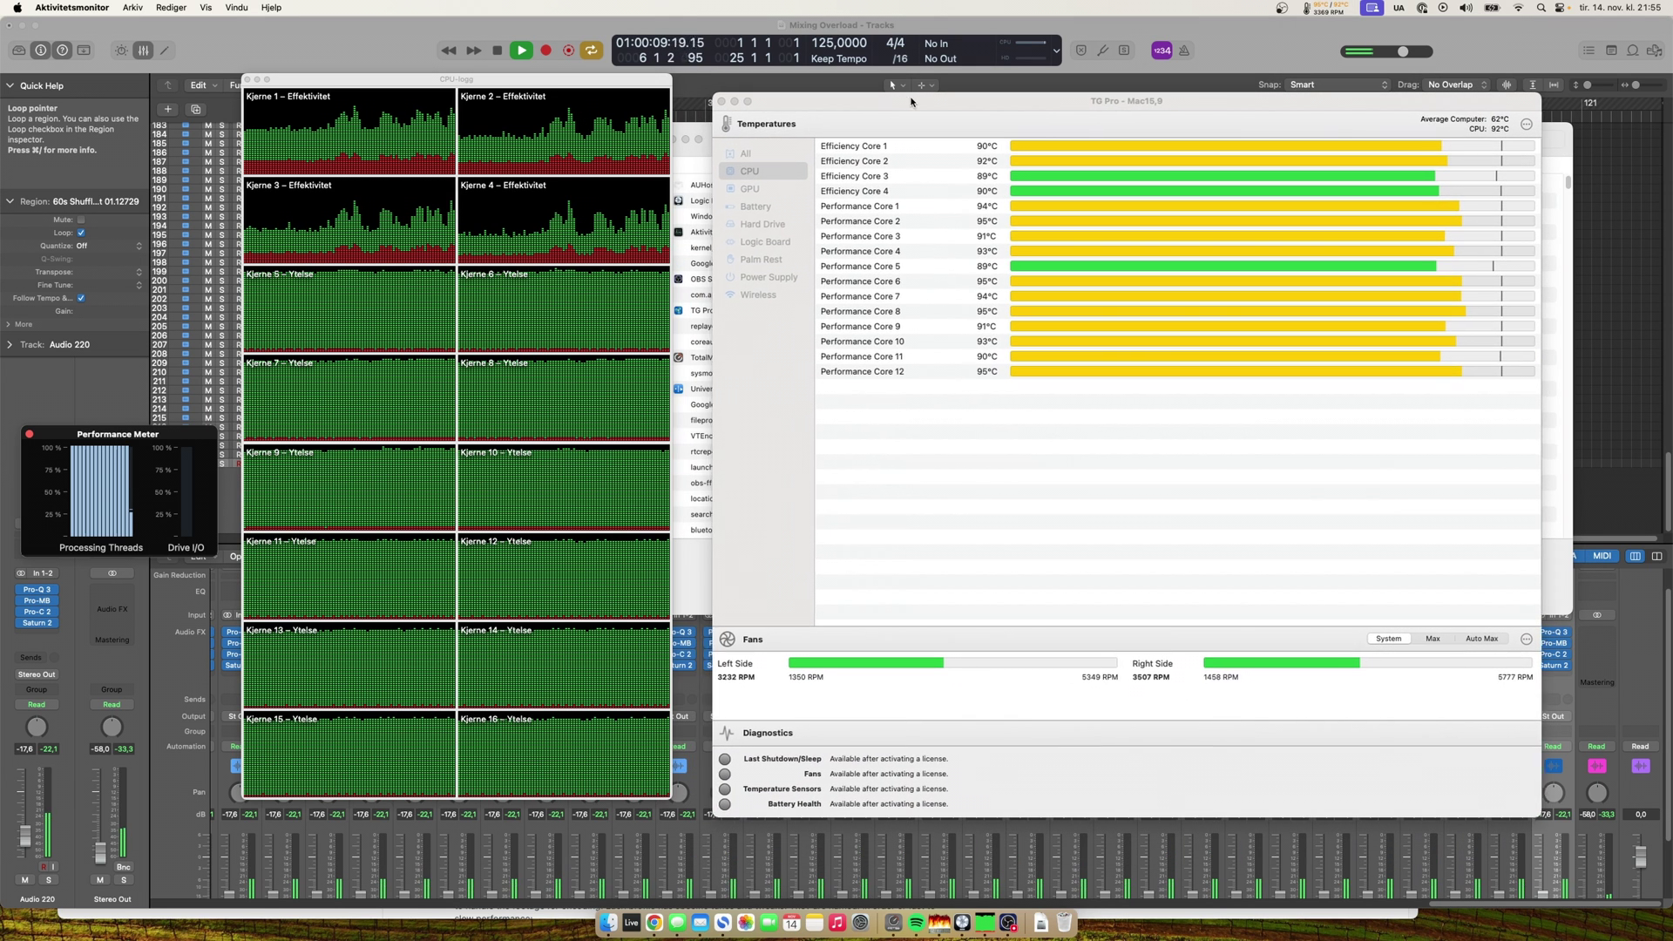
{"action": "left_click_drag", "start_coordinate": [402, 87], "coordinate": [422, 89]}
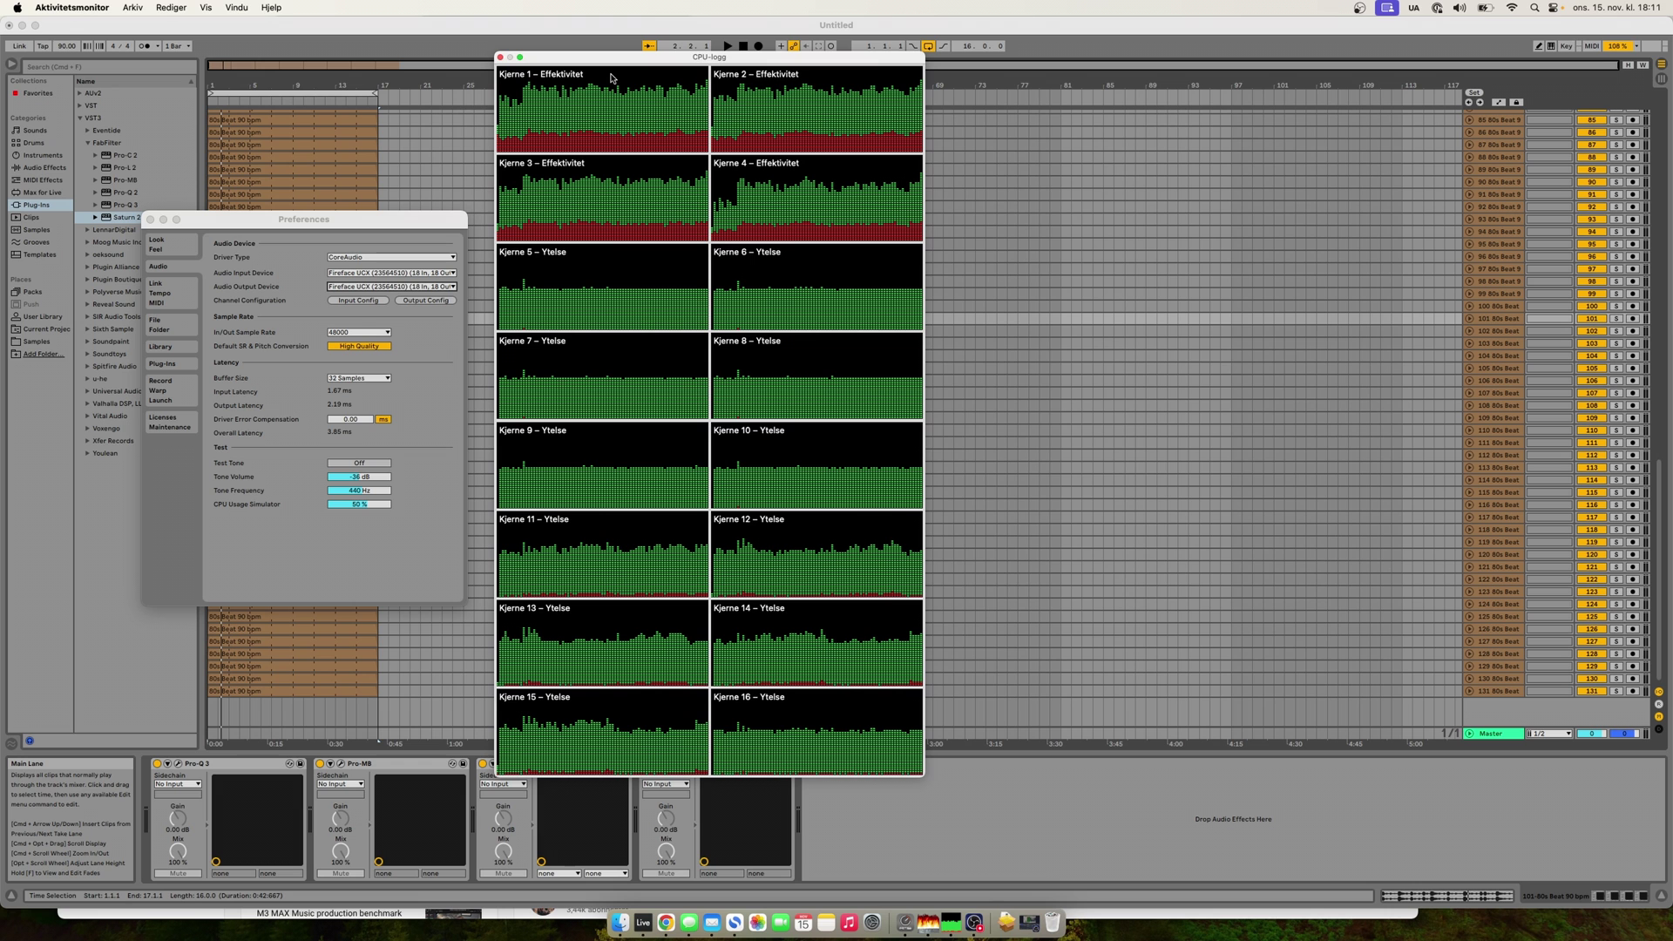
Close Live's audio Preferences and select track 1 at the top of the track list.
{"action": "left_click_drag", "start_coordinate": [224, 219], "coordinate": [251, 226]}
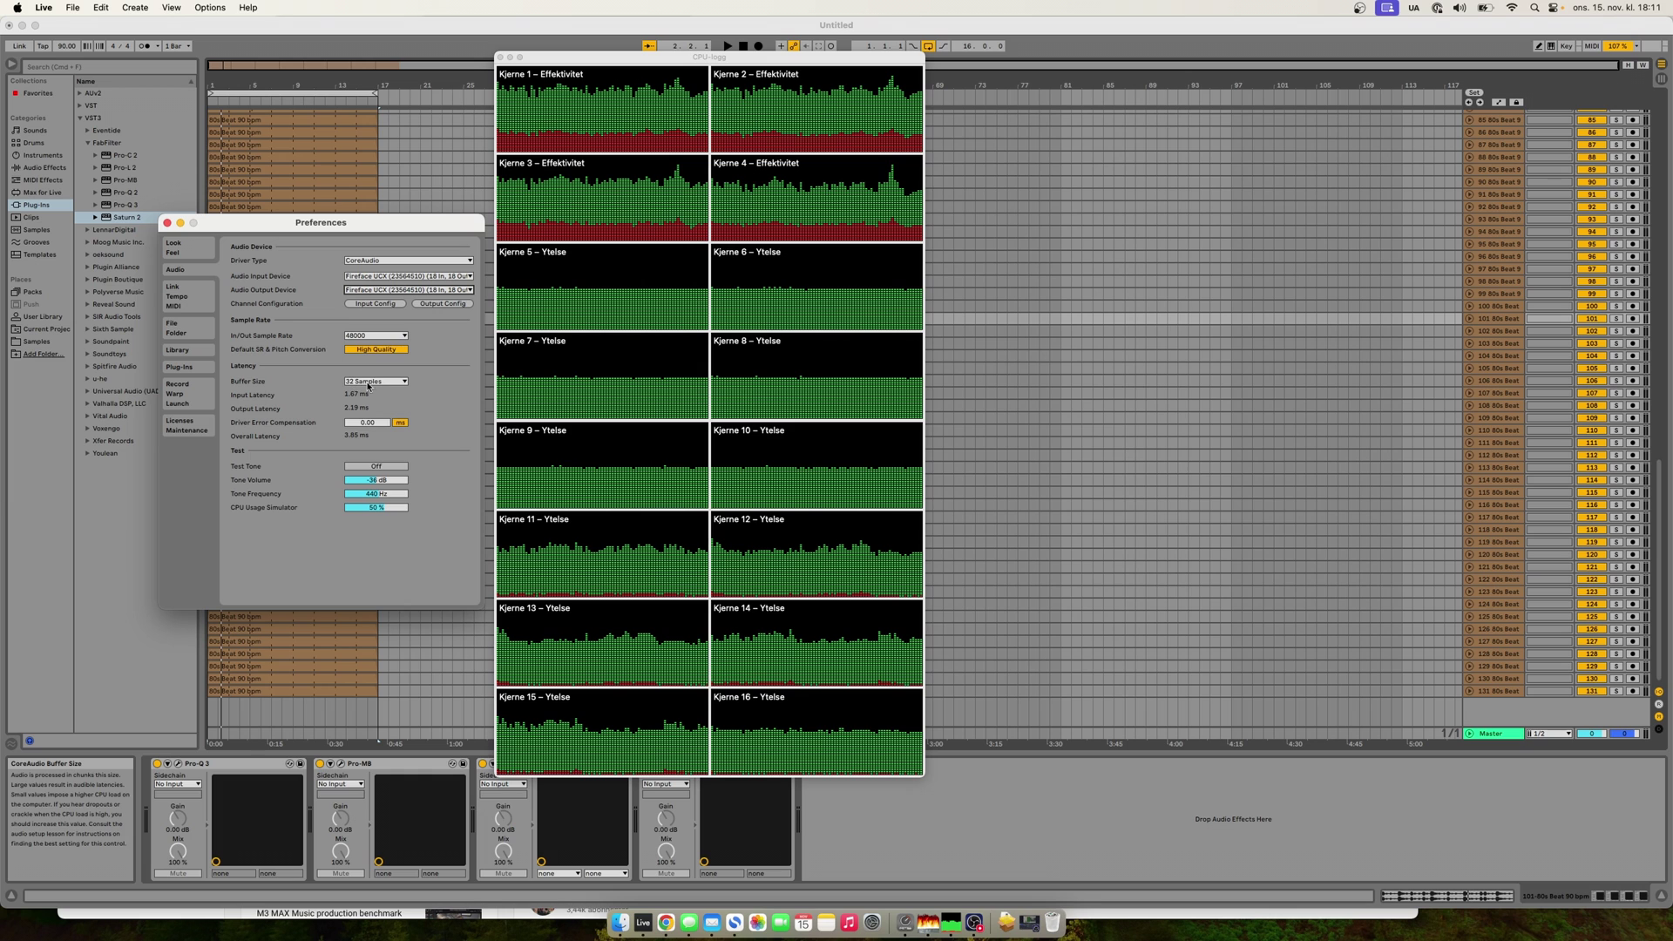
{"action": "left_click_drag", "start_coordinate": [244, 222], "coordinate": [240, 216]}
{"action": "left_click", "coordinate": [163, 219]}
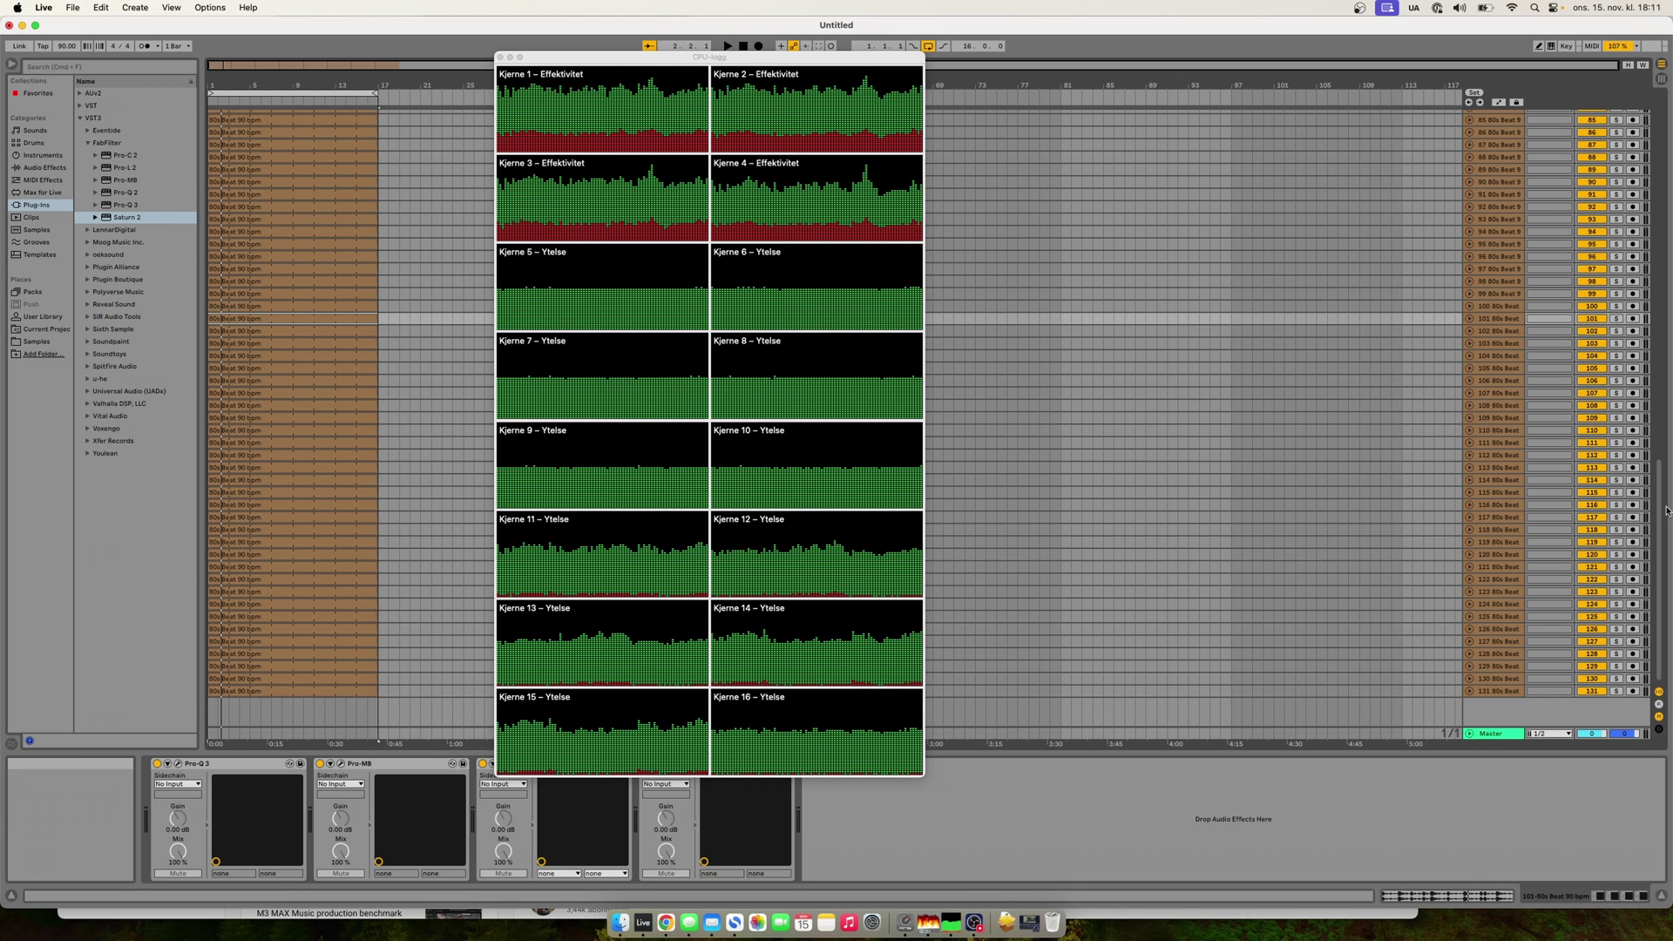
{"action": "scroll", "coordinate": [1666, 512], "scroll_direction": "up", "scroll_amount": 20}
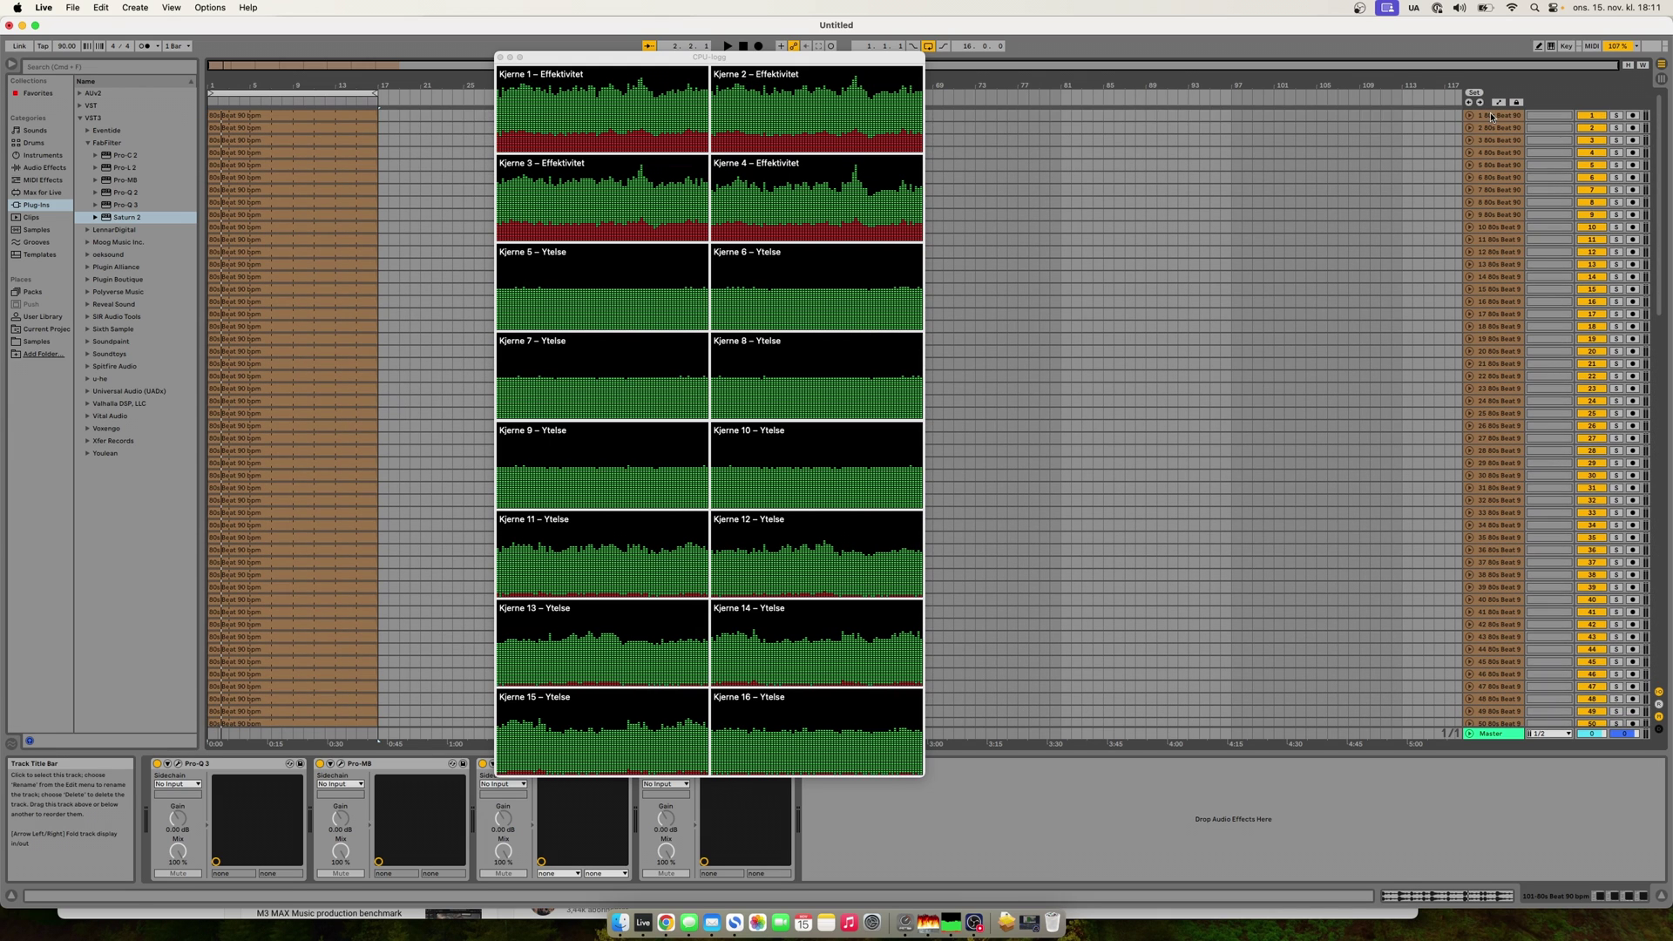
{"action": "left_click", "coordinate": [1491, 115]}
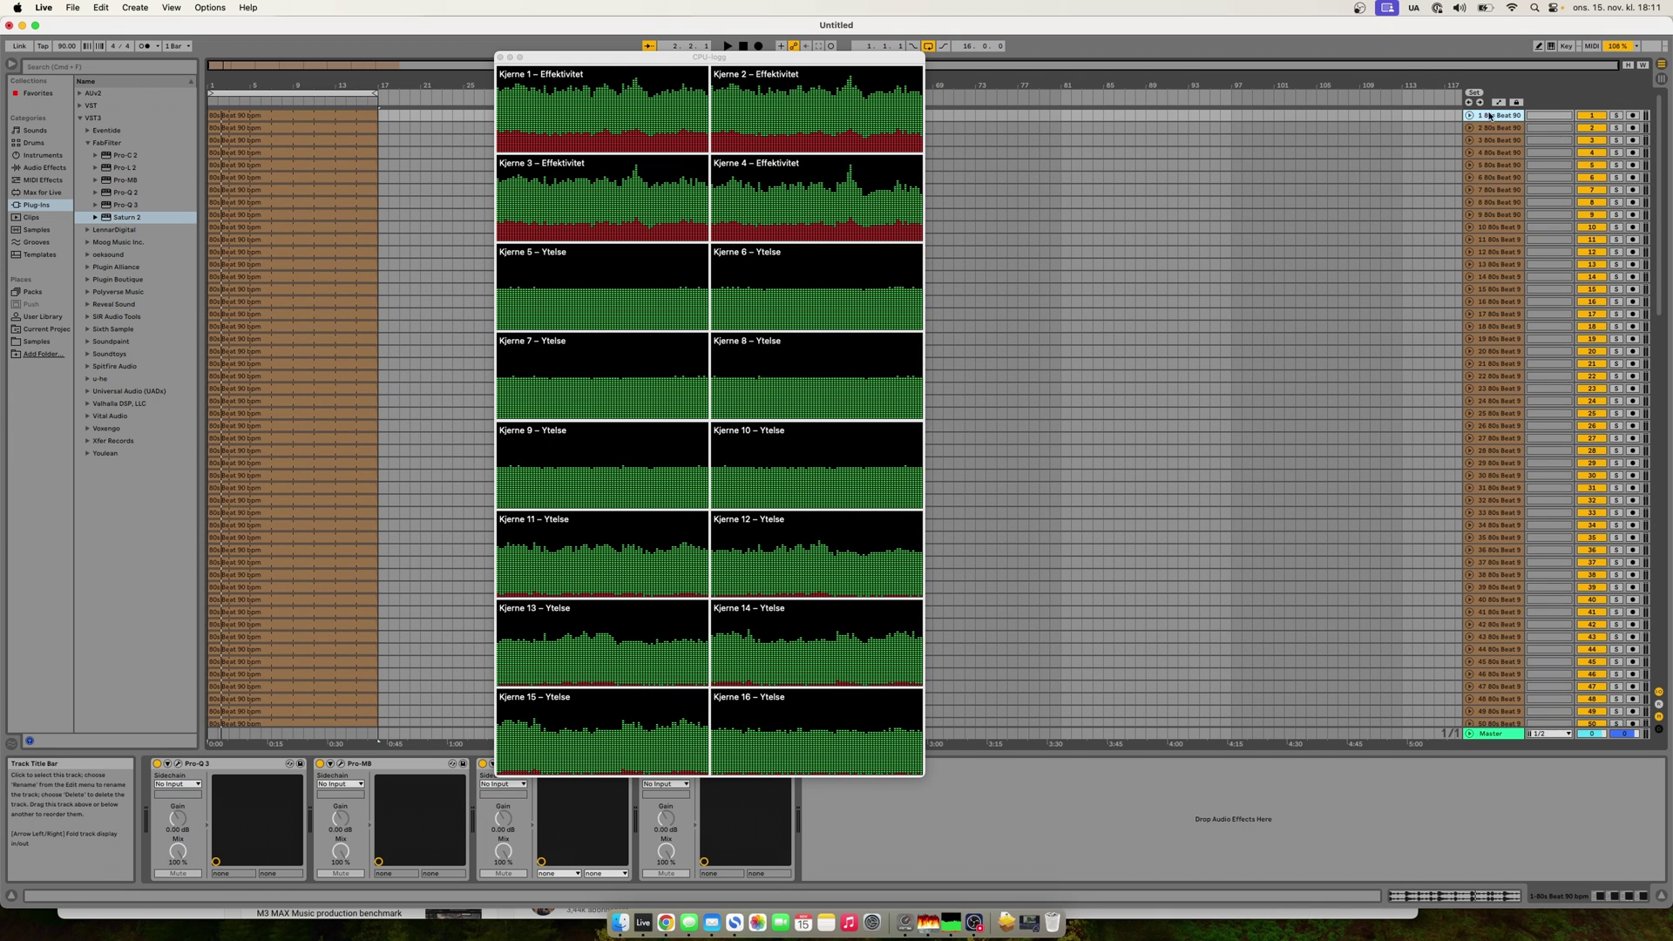
{"action": "left_click", "coordinate": [261, 116]}
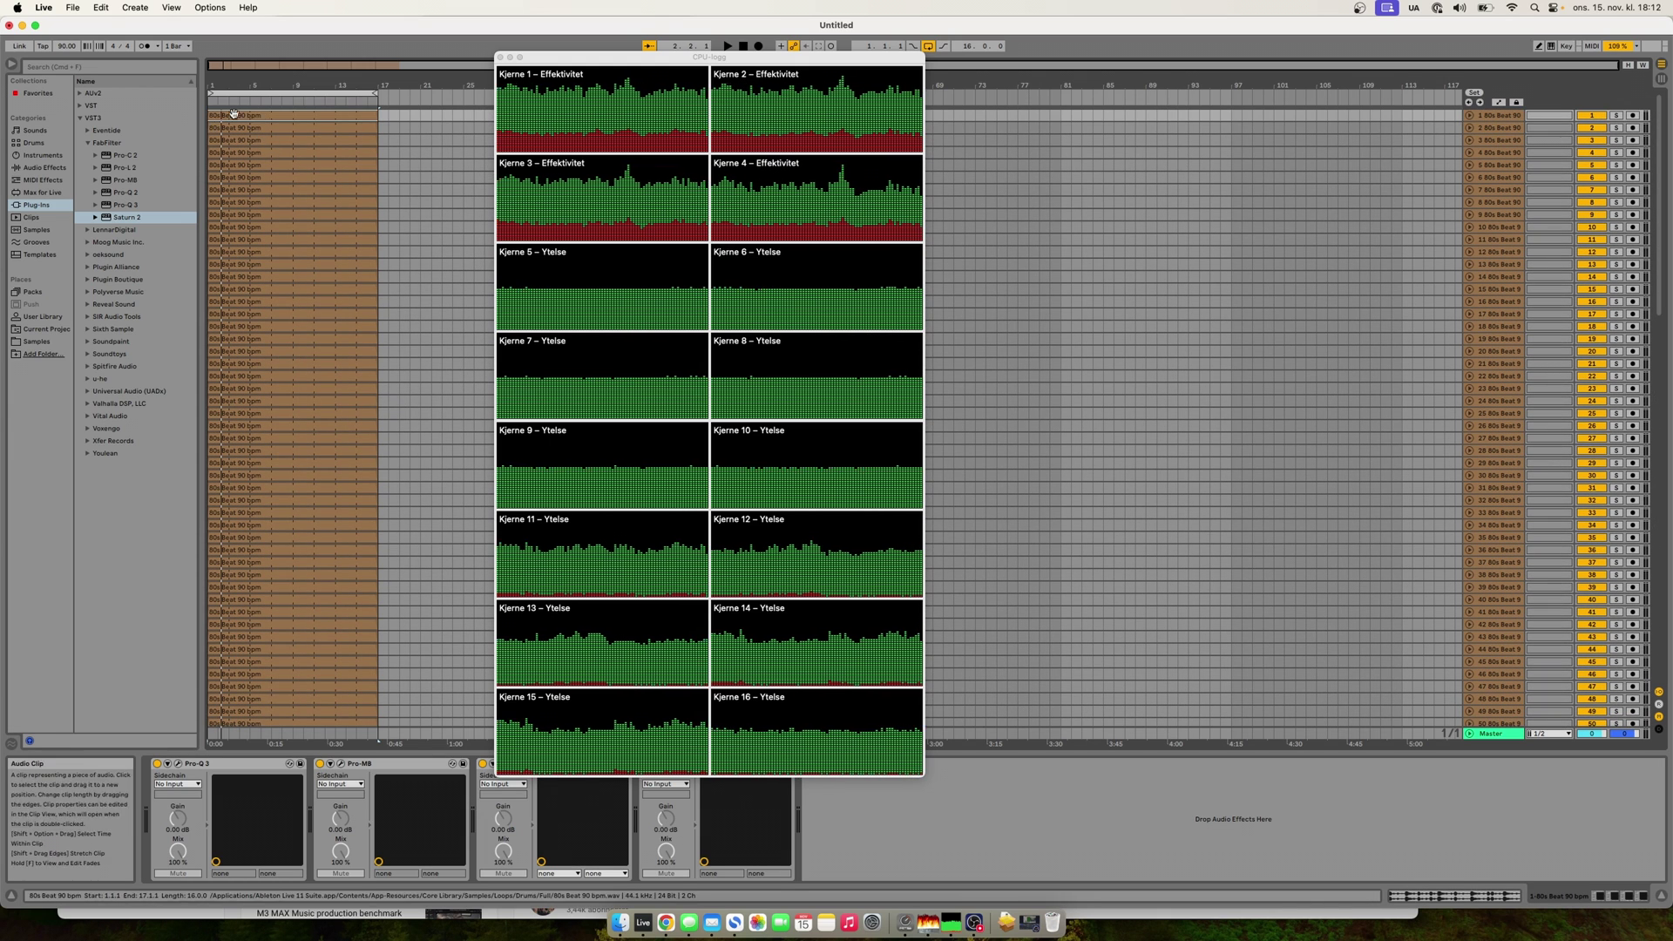
{"action": "left_click_drag", "start_coordinate": [698, 63], "coordinate": [707, 40]}
{"action": "left_click", "coordinate": [178, 763]}
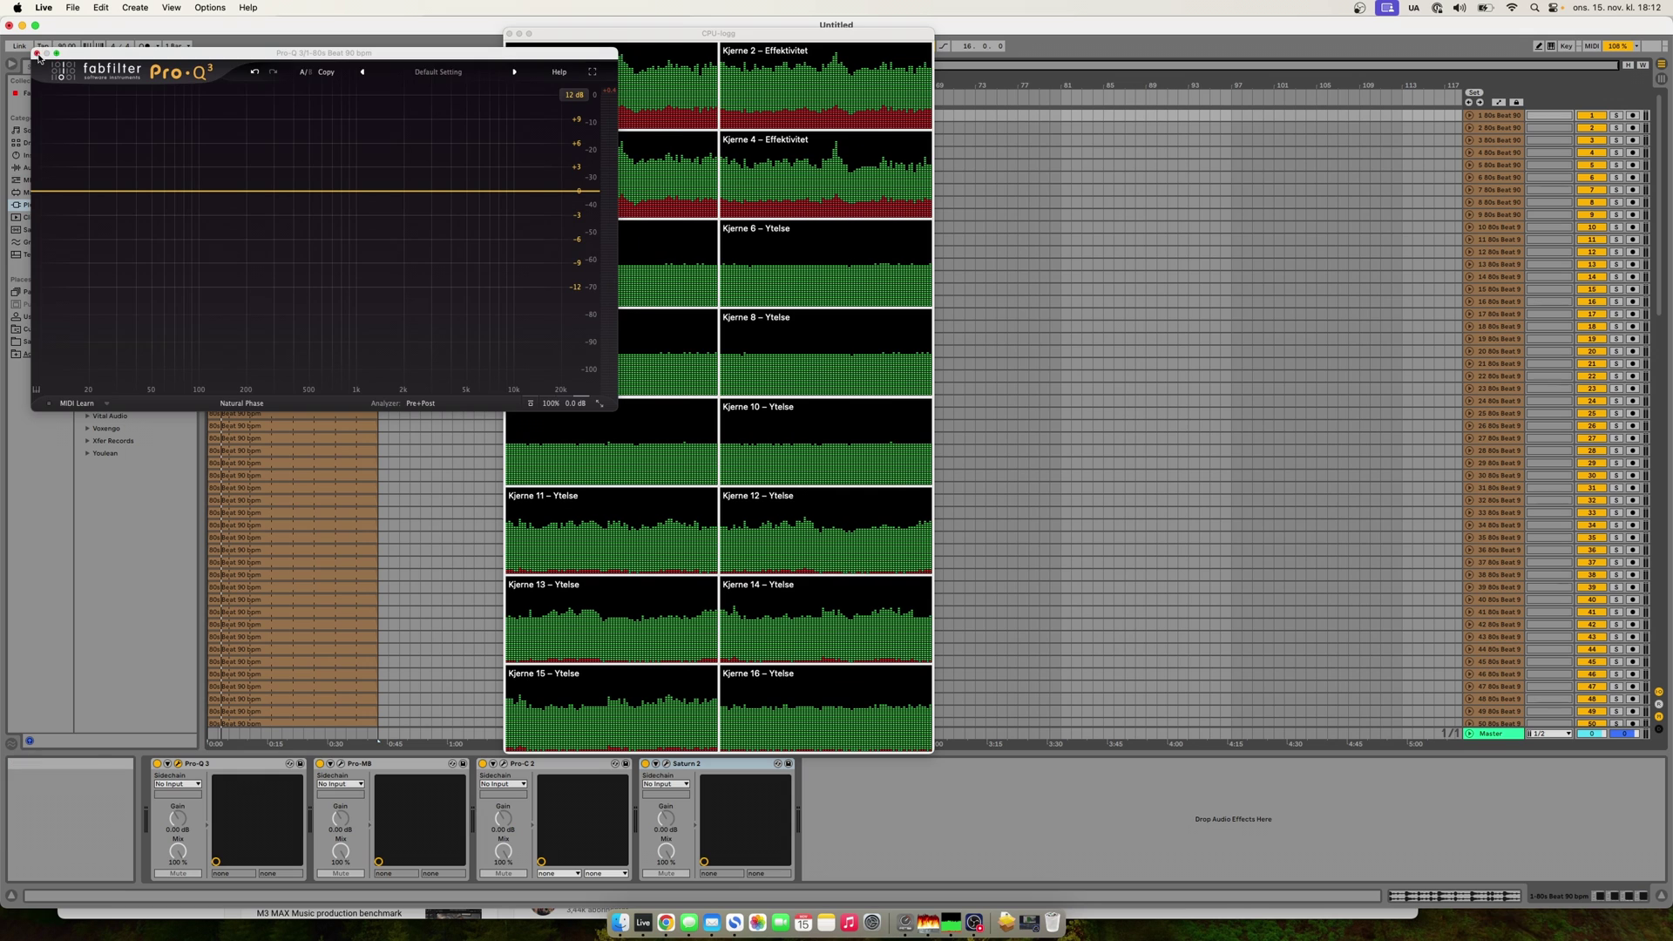
{"action": "key", "text": "cmd+alt+p"}
{"action": "key", "text": "cmd+alt+p"}
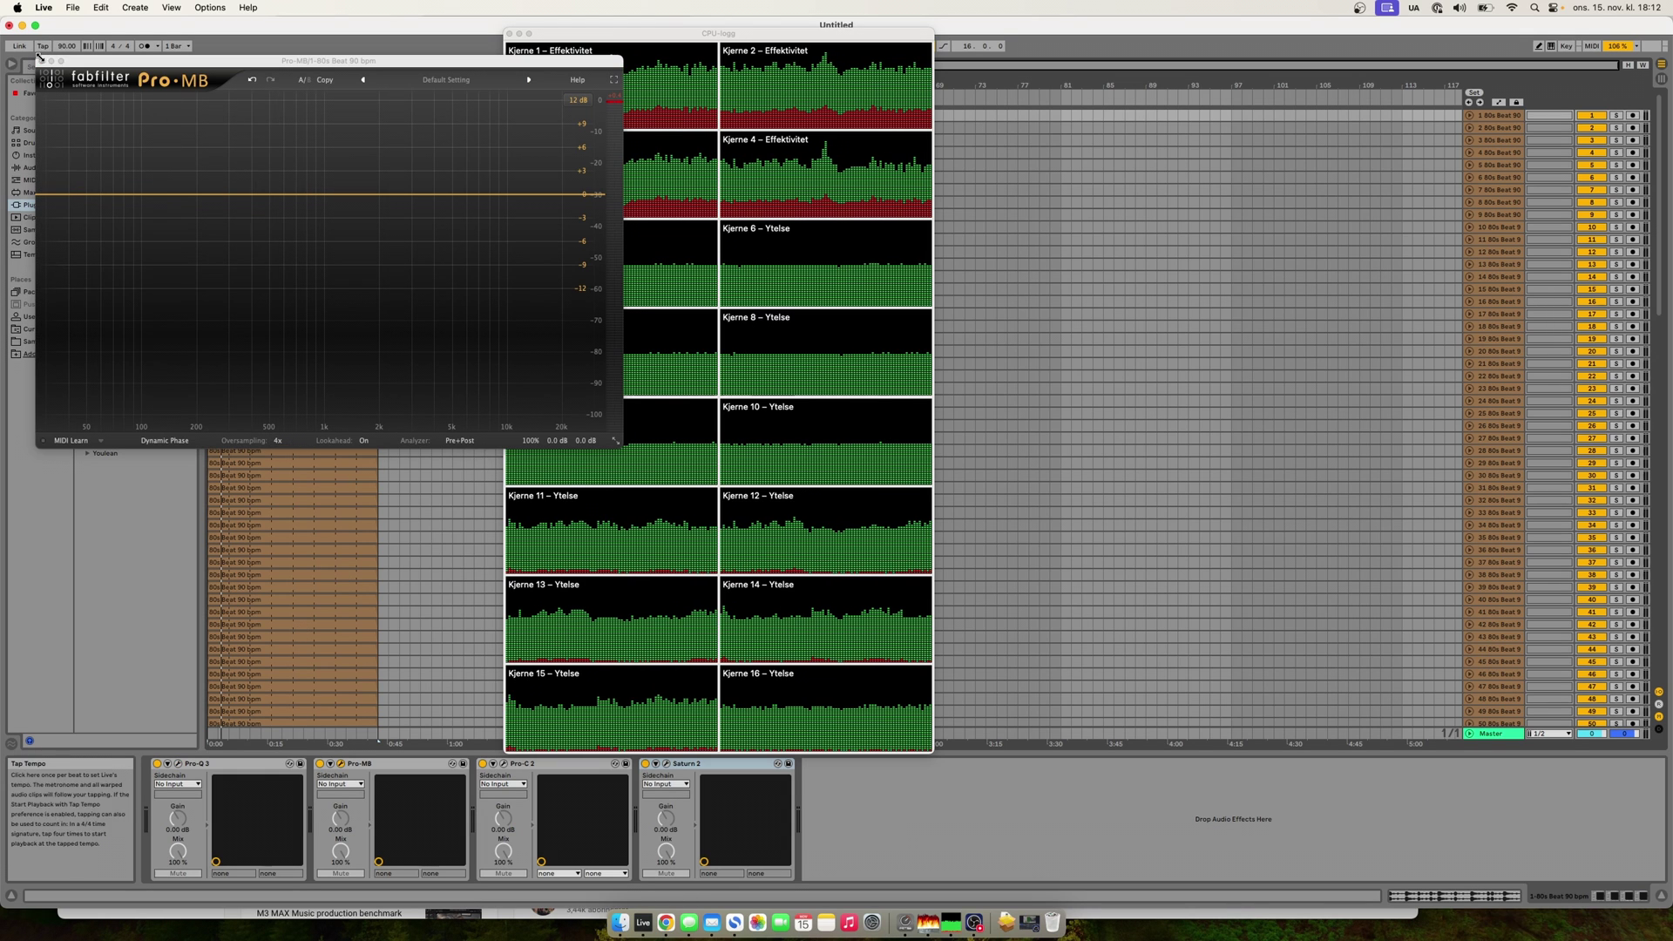
{"action": "key", "text": "Right"}
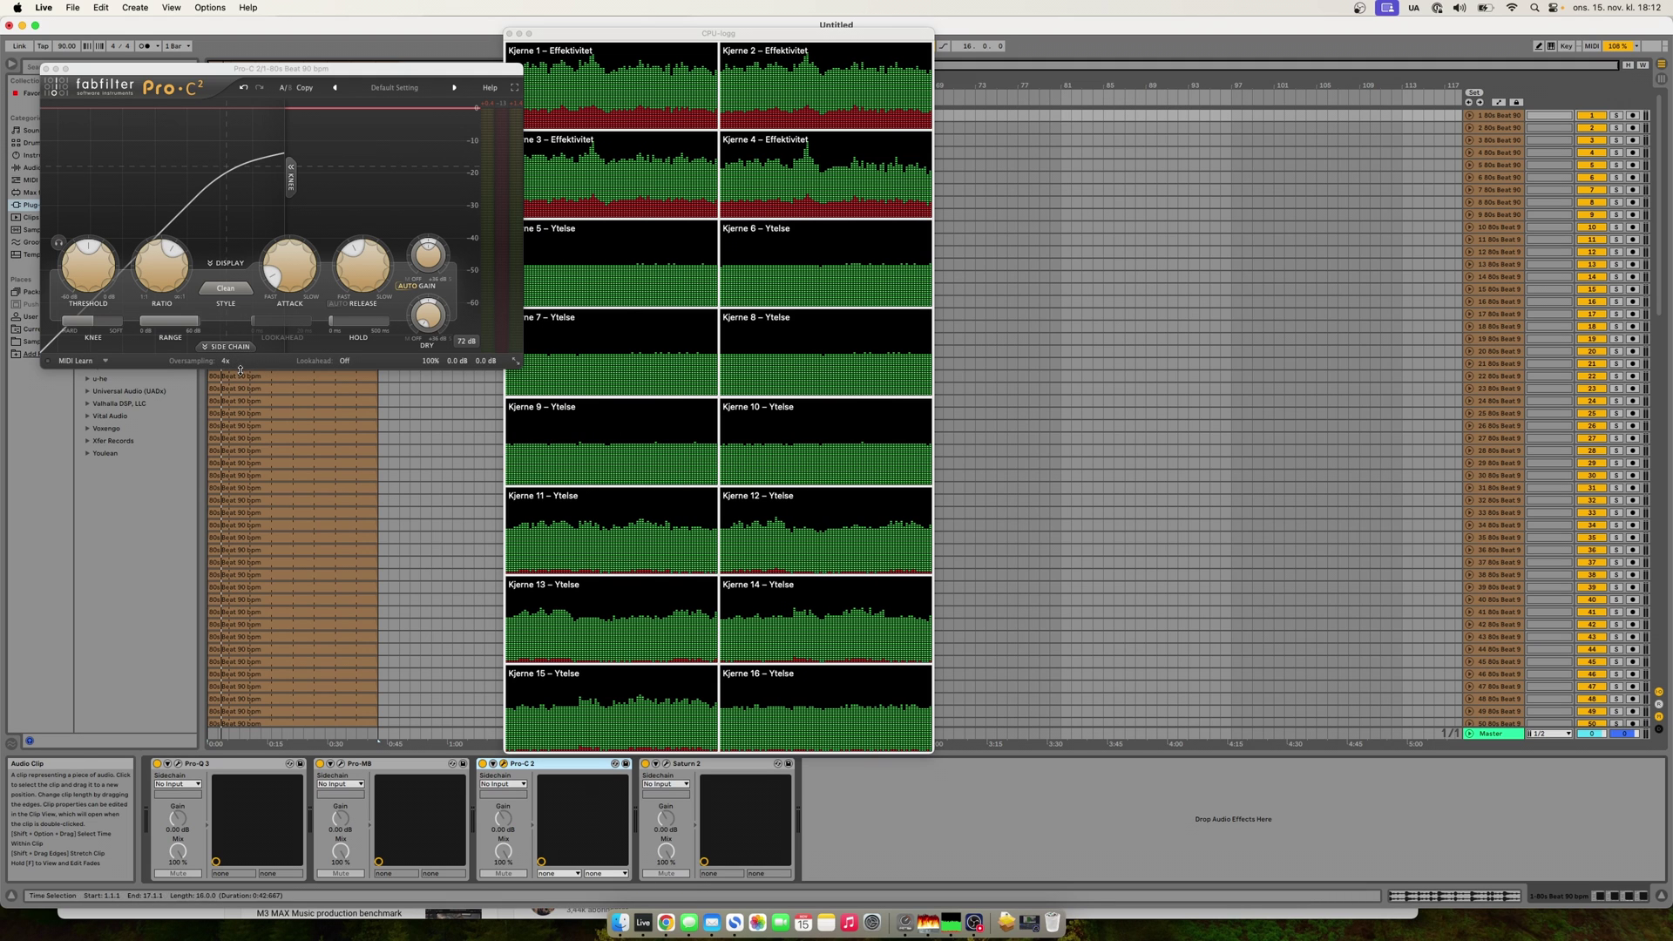
{"action": "left_click", "coordinate": [46, 68]}
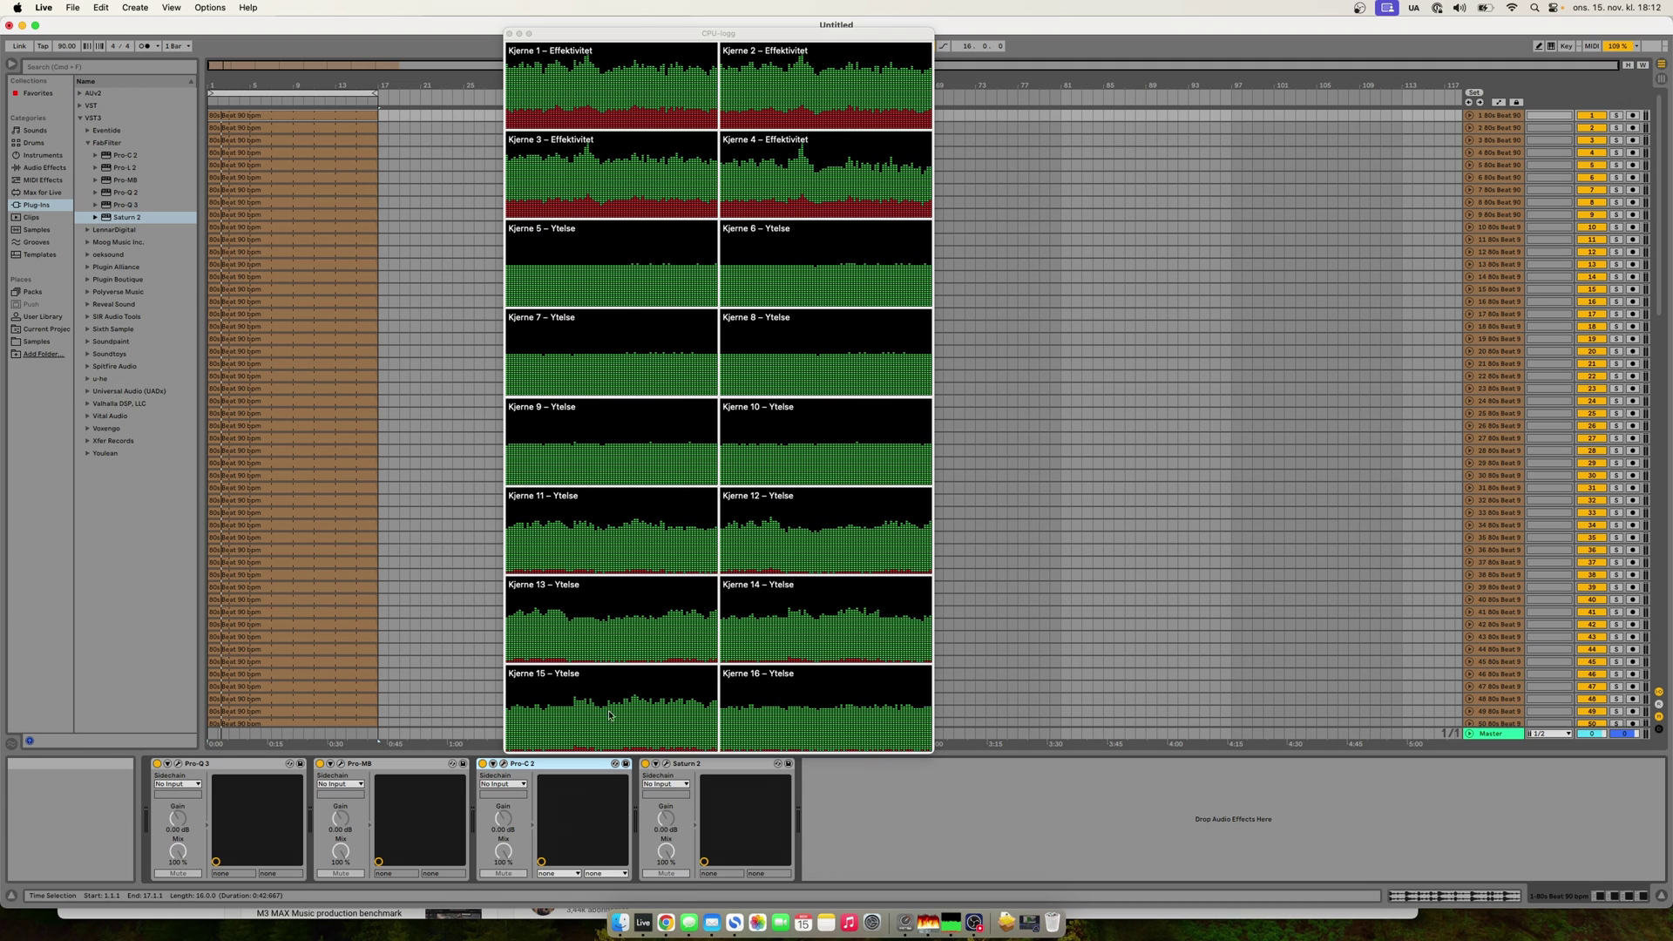
{"action": "left_click", "coordinate": [666, 764]}
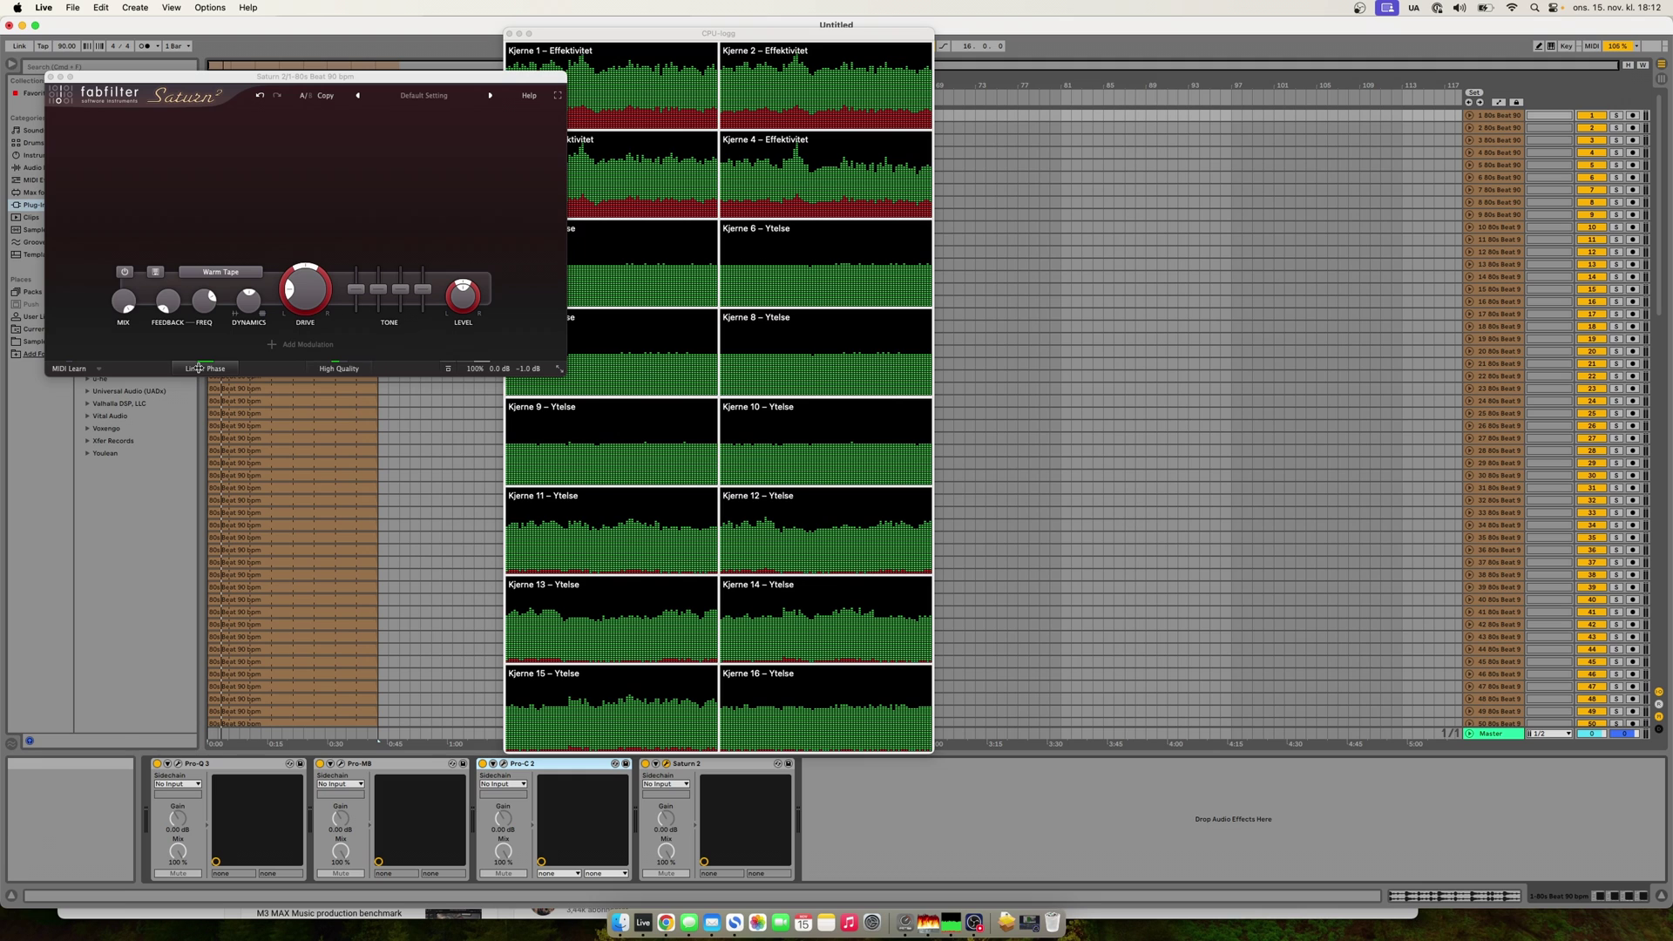
{"action": "left_click", "coordinate": [339, 368]}
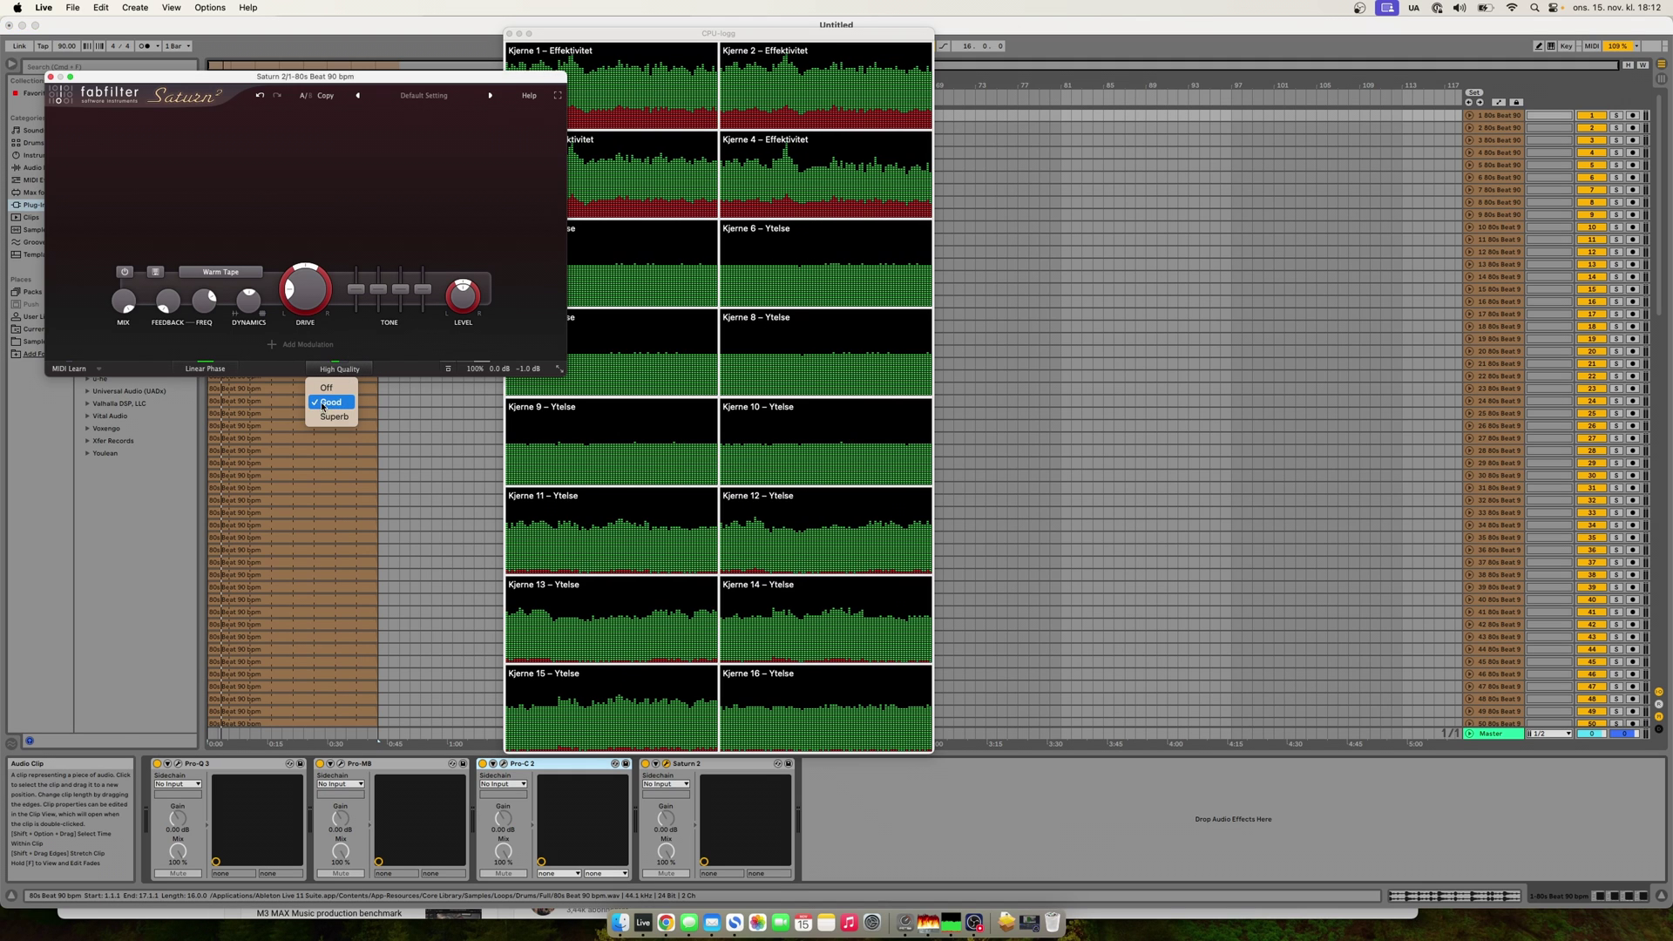
{"action": "left_click", "coordinate": [538, 207]}
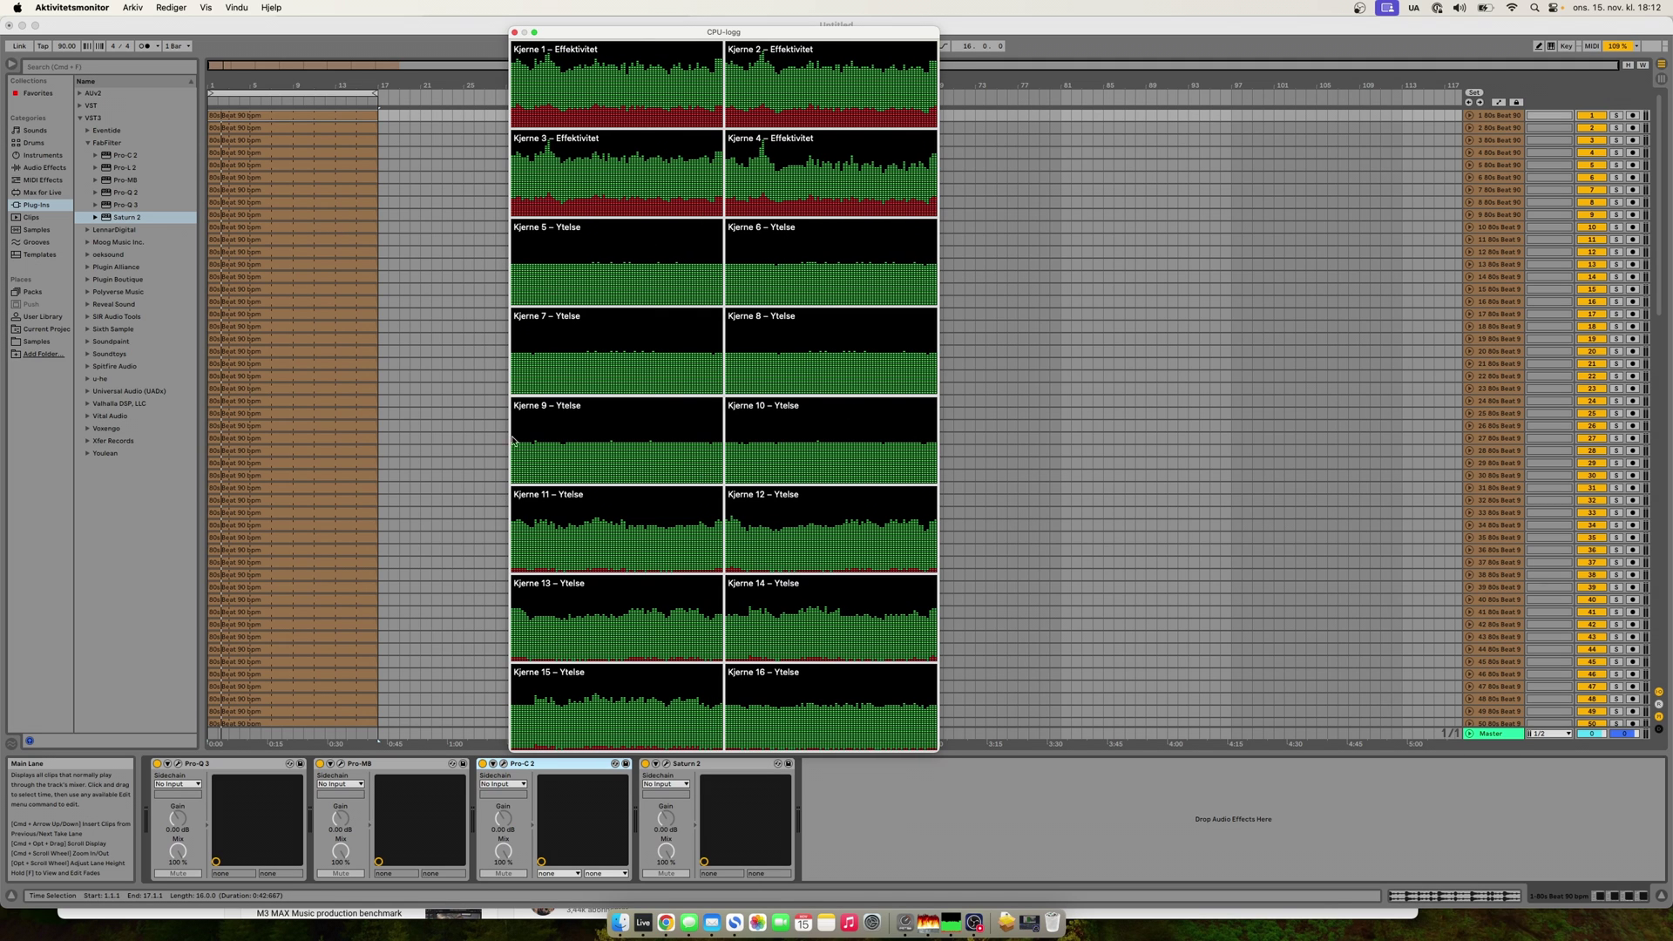
Delete the 80s Beat tracks after track 70, undoing the excess deletion so track 70 stays last.
{"action": "left_click", "coordinate": [409, 36]}
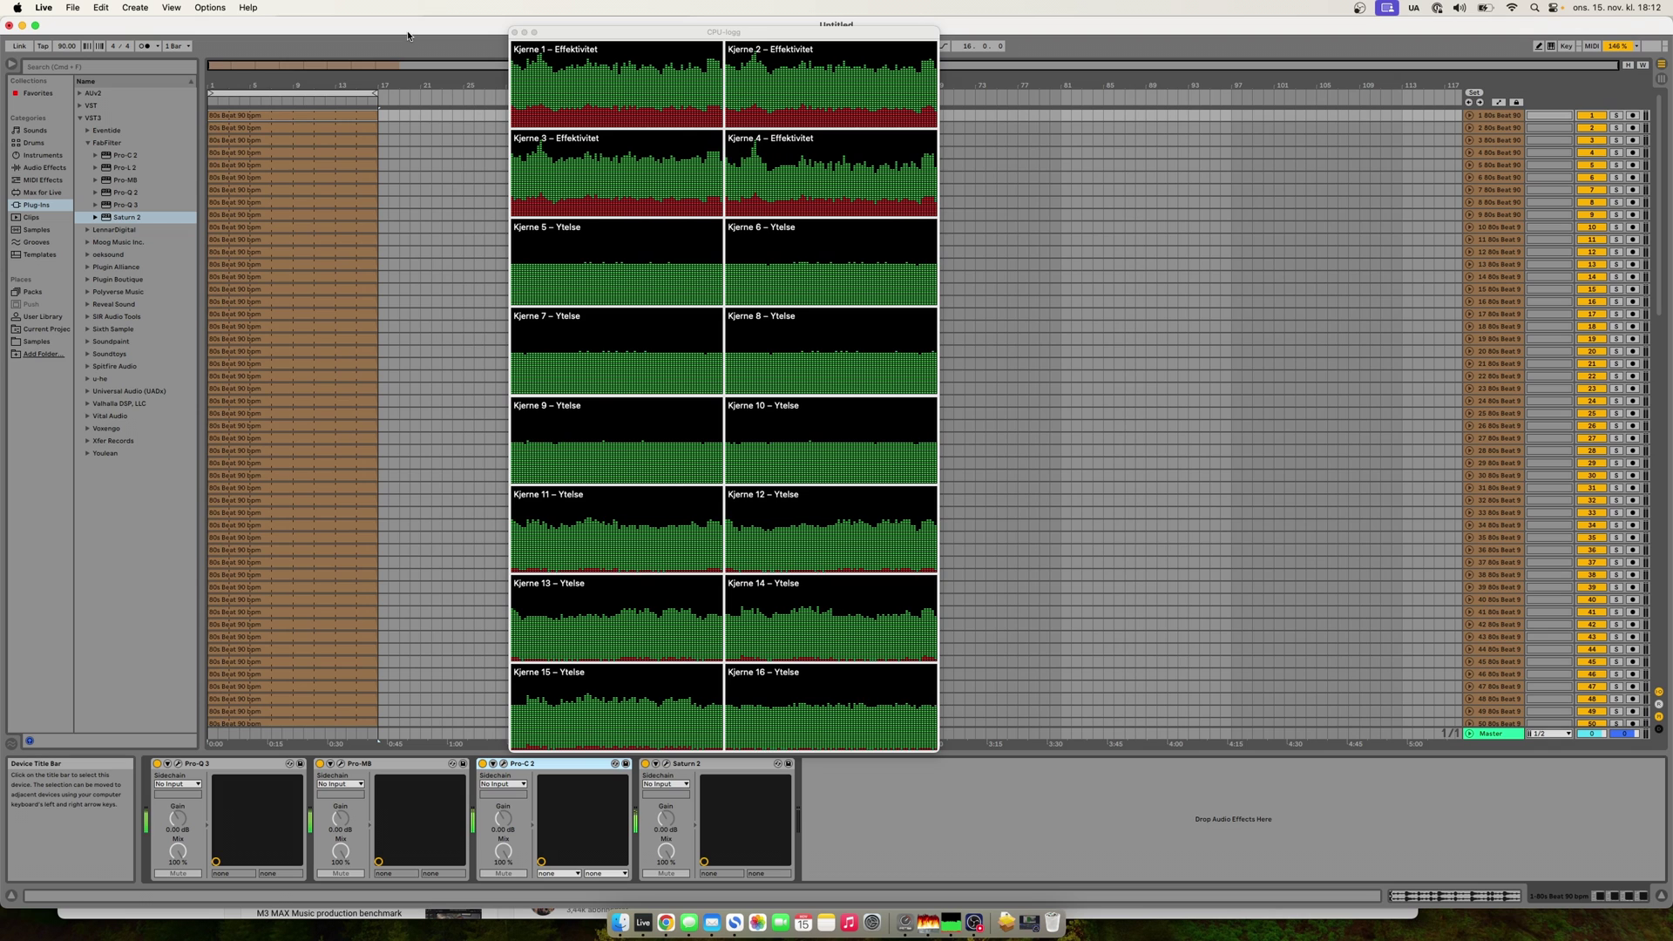
{"action": "scroll", "coordinate": [1423, 676], "scroll_direction": "down", "scroll_amount": 15}
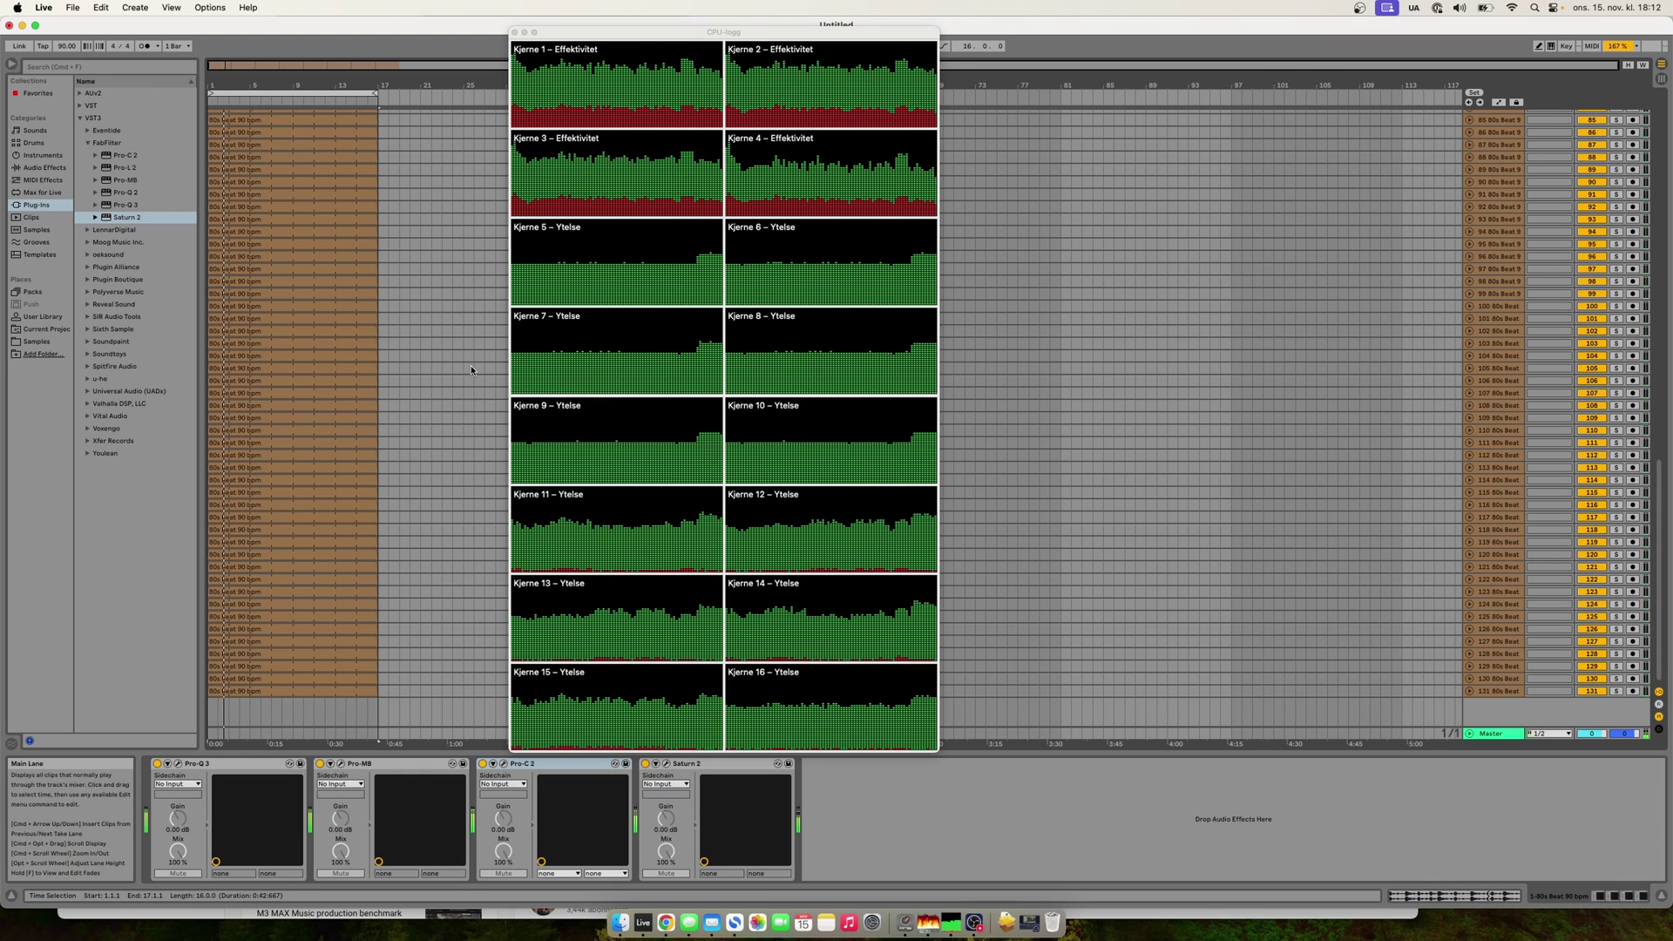
{"action": "left_click", "coordinate": [524, 243]}
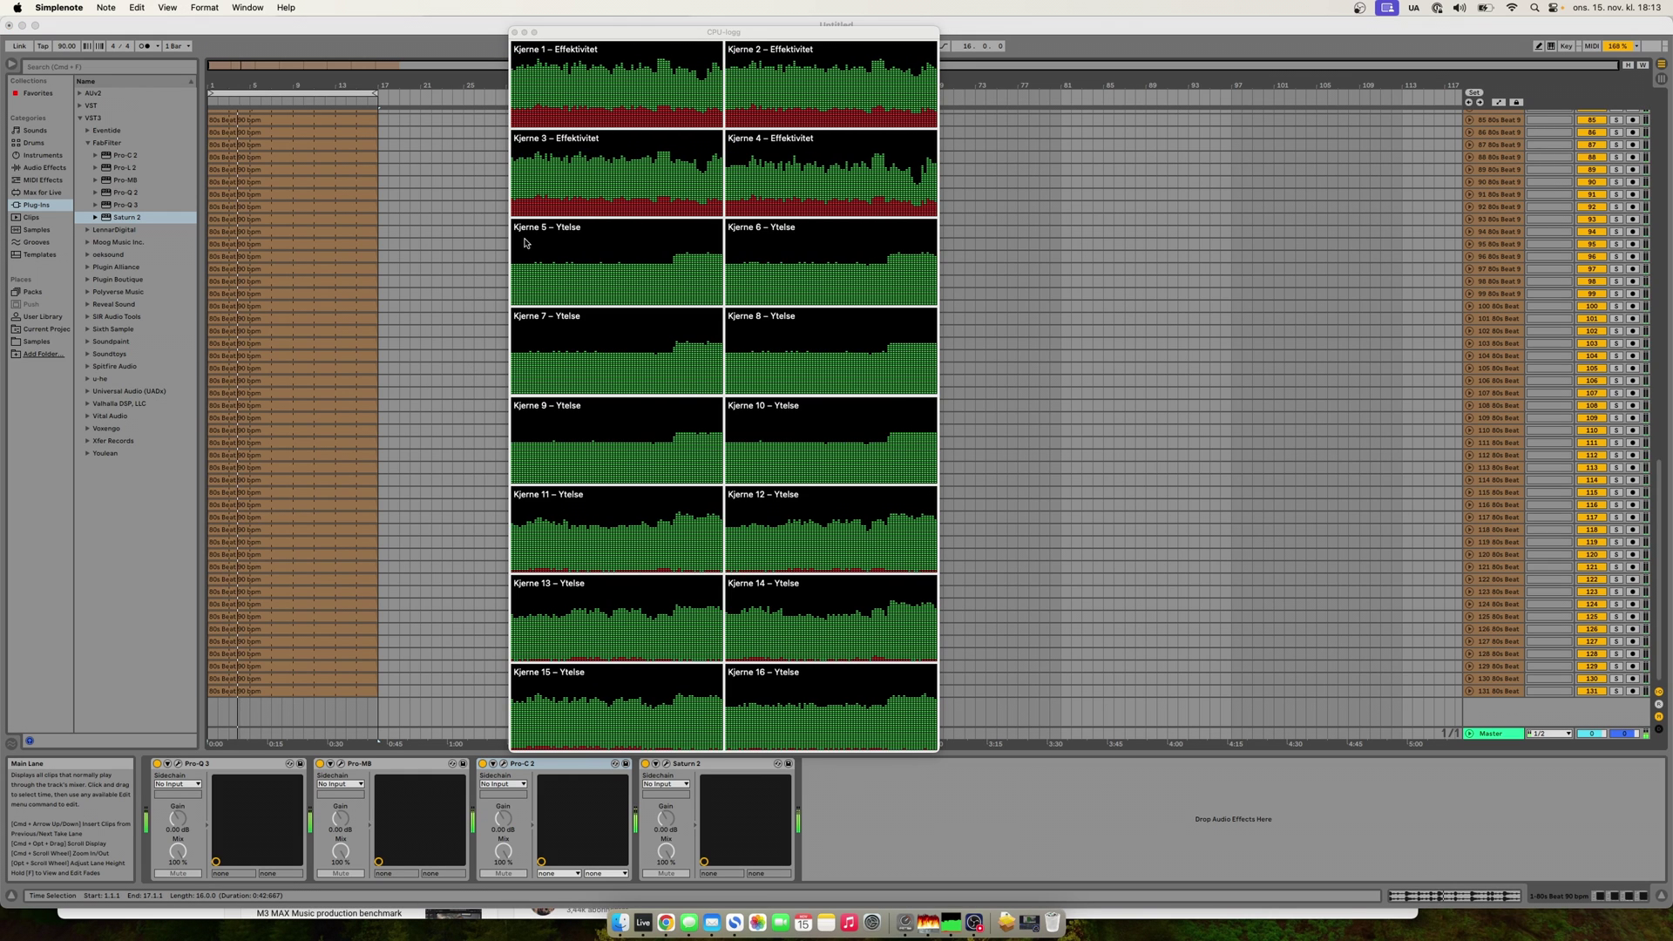
{"action": "left_click_drag", "start_coordinate": [524, 243], "coordinate": [453, 242]}
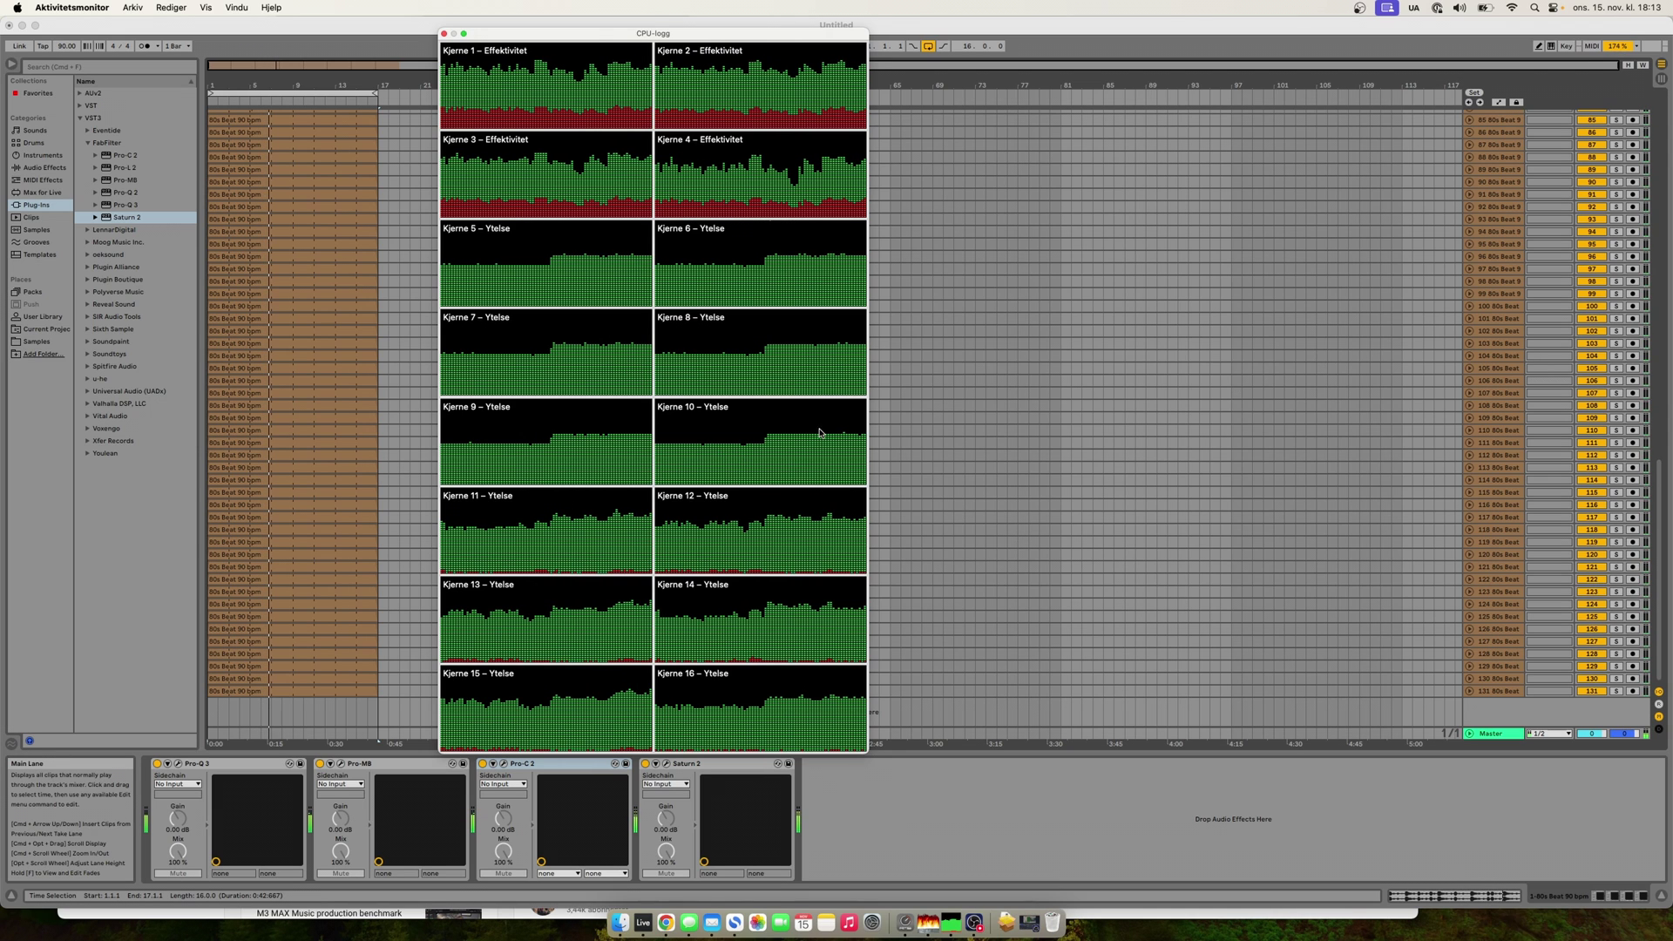
{"action": "left_click", "coordinate": [357, 19]}
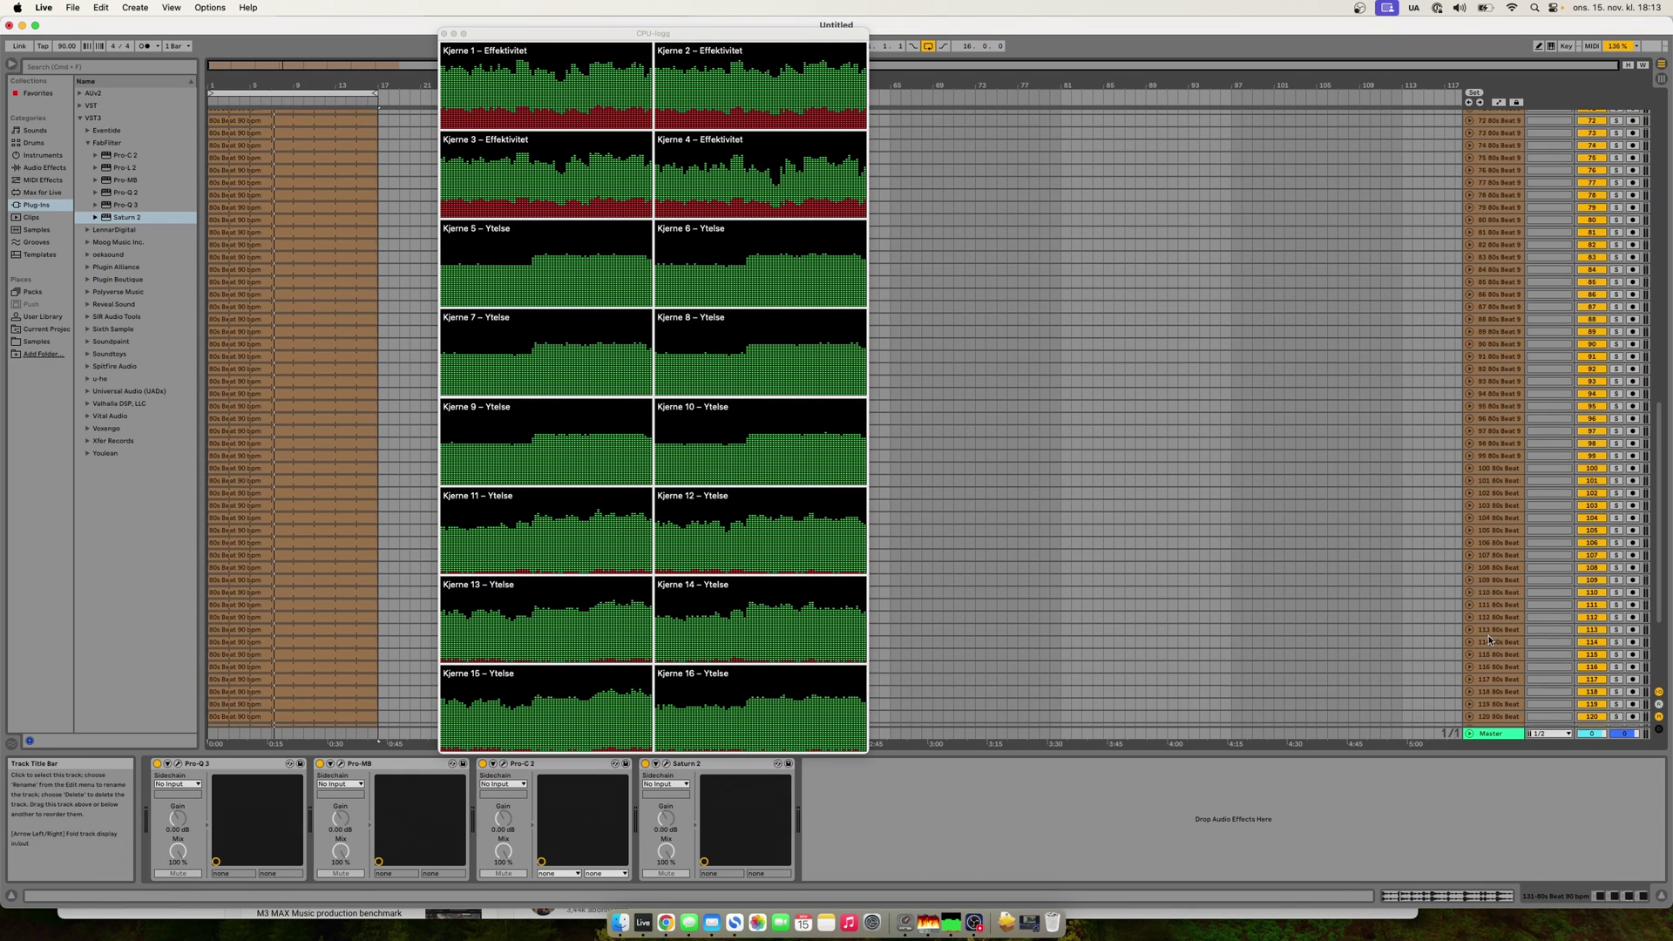
{"action": "key", "text": "Delete"}
{"action": "key", "text": "super+z"}
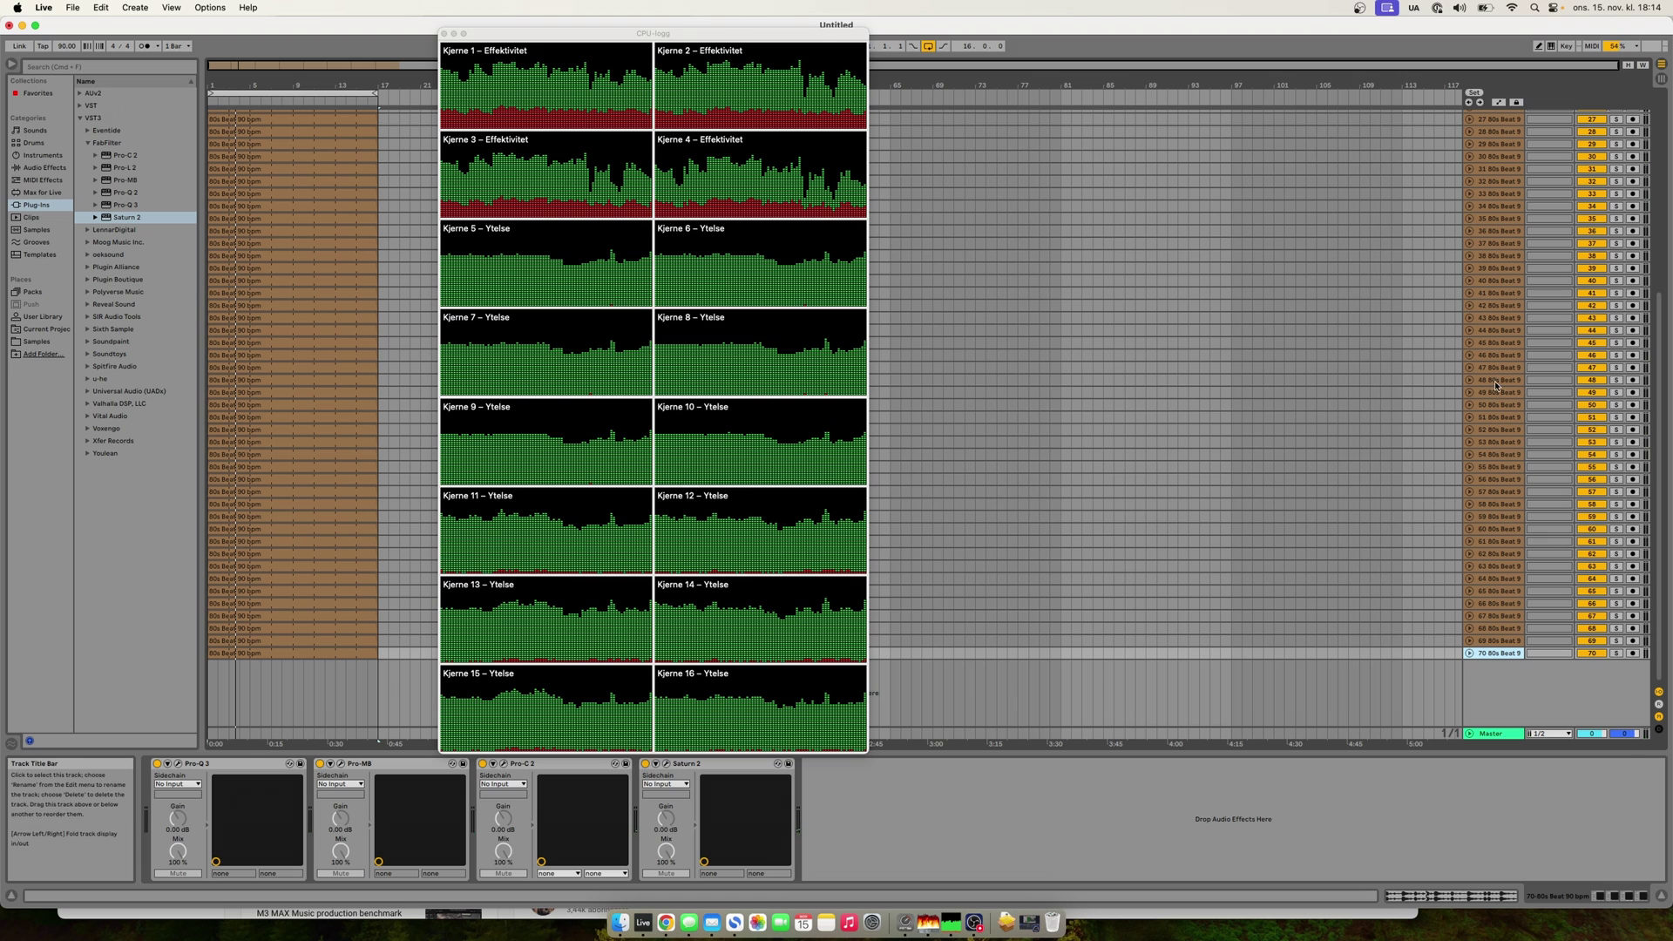
{"action": "left_click", "coordinate": [1492, 417], "text": "shift"}
{"action": "right_click", "coordinate": [1495, 419]}
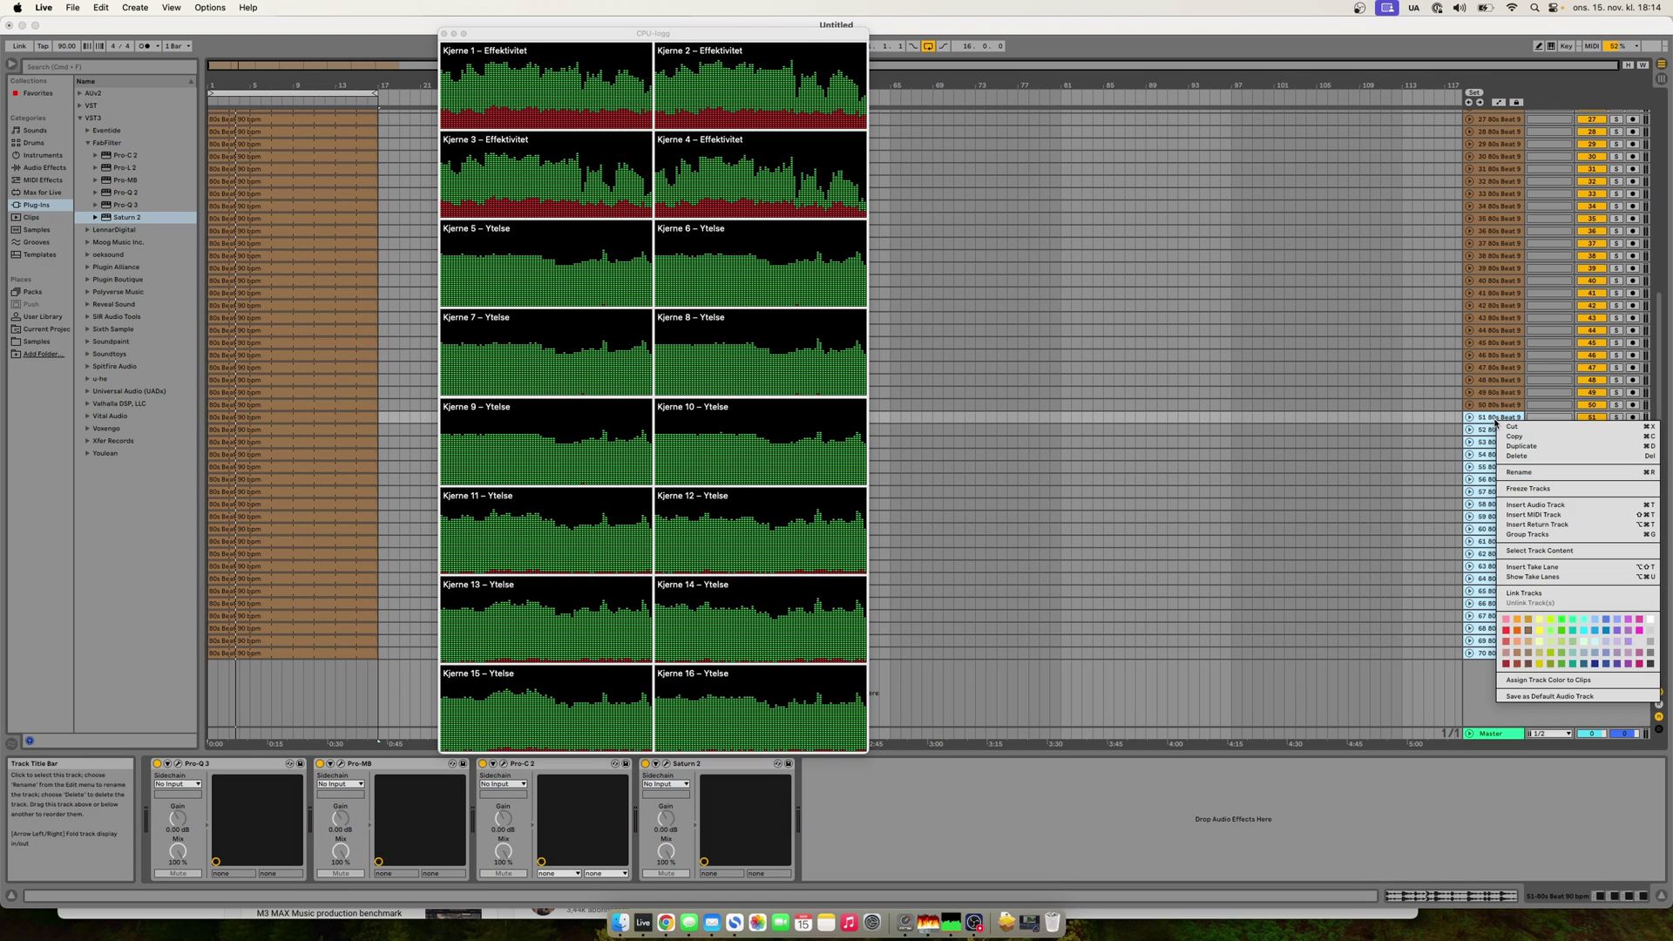
{"action": "key", "text": "Escape"}
{"action": "key", "text": "Delete"}
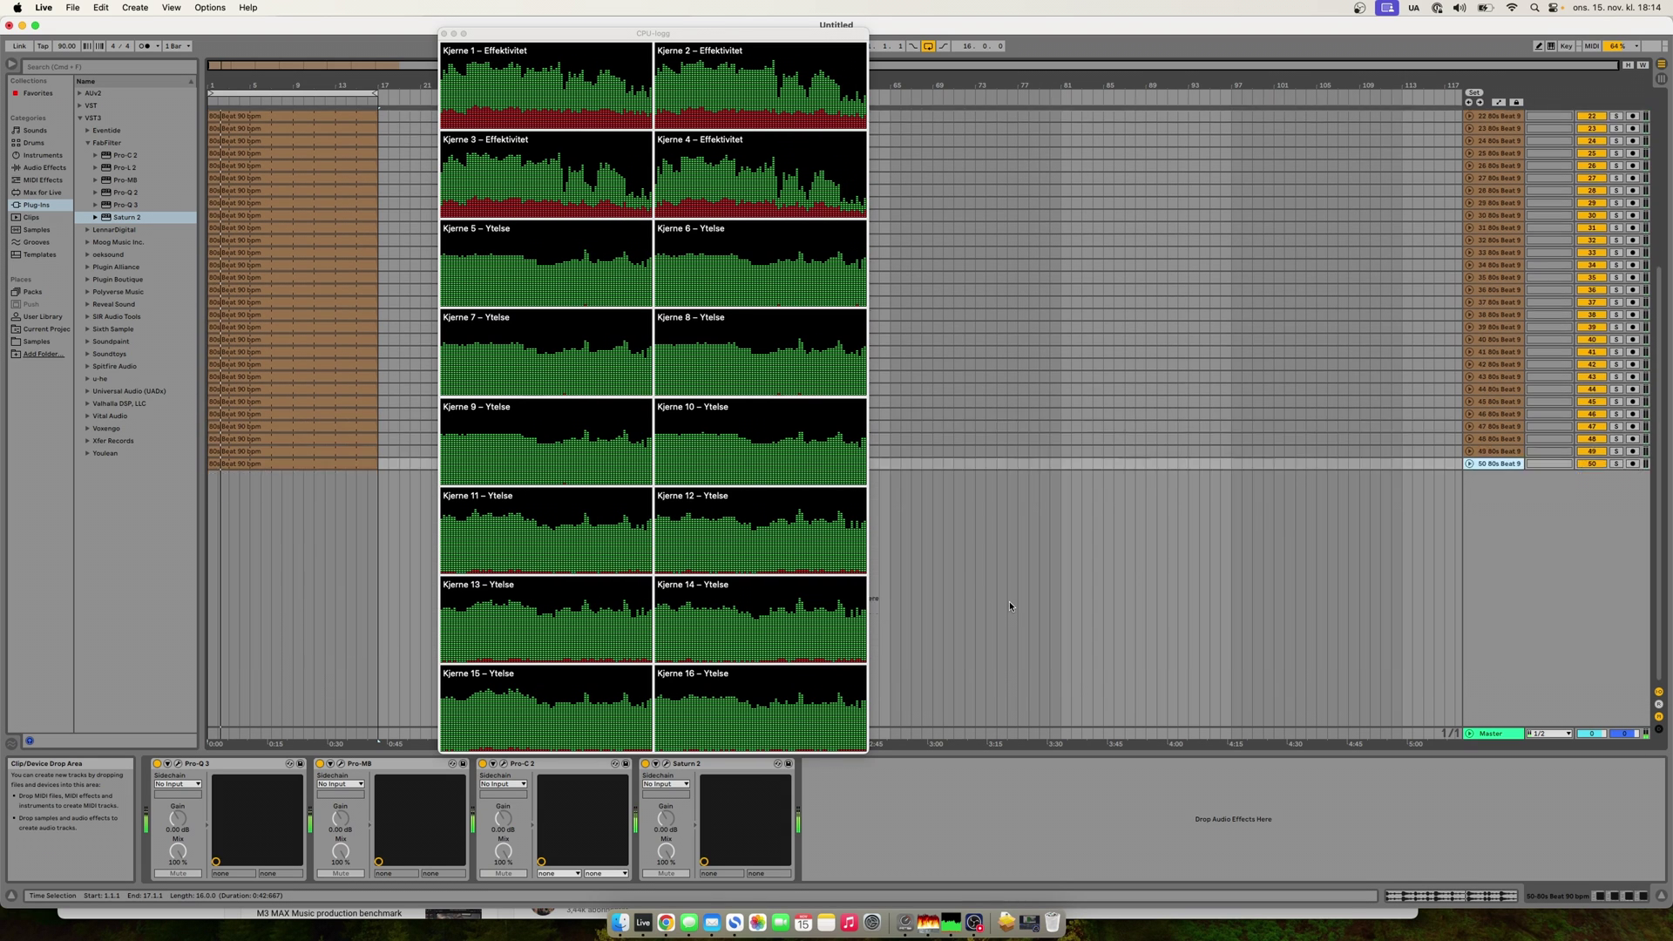
{"action": "scroll", "coordinate": [1008, 601], "scroll_direction": "up", "scroll_amount": 5}
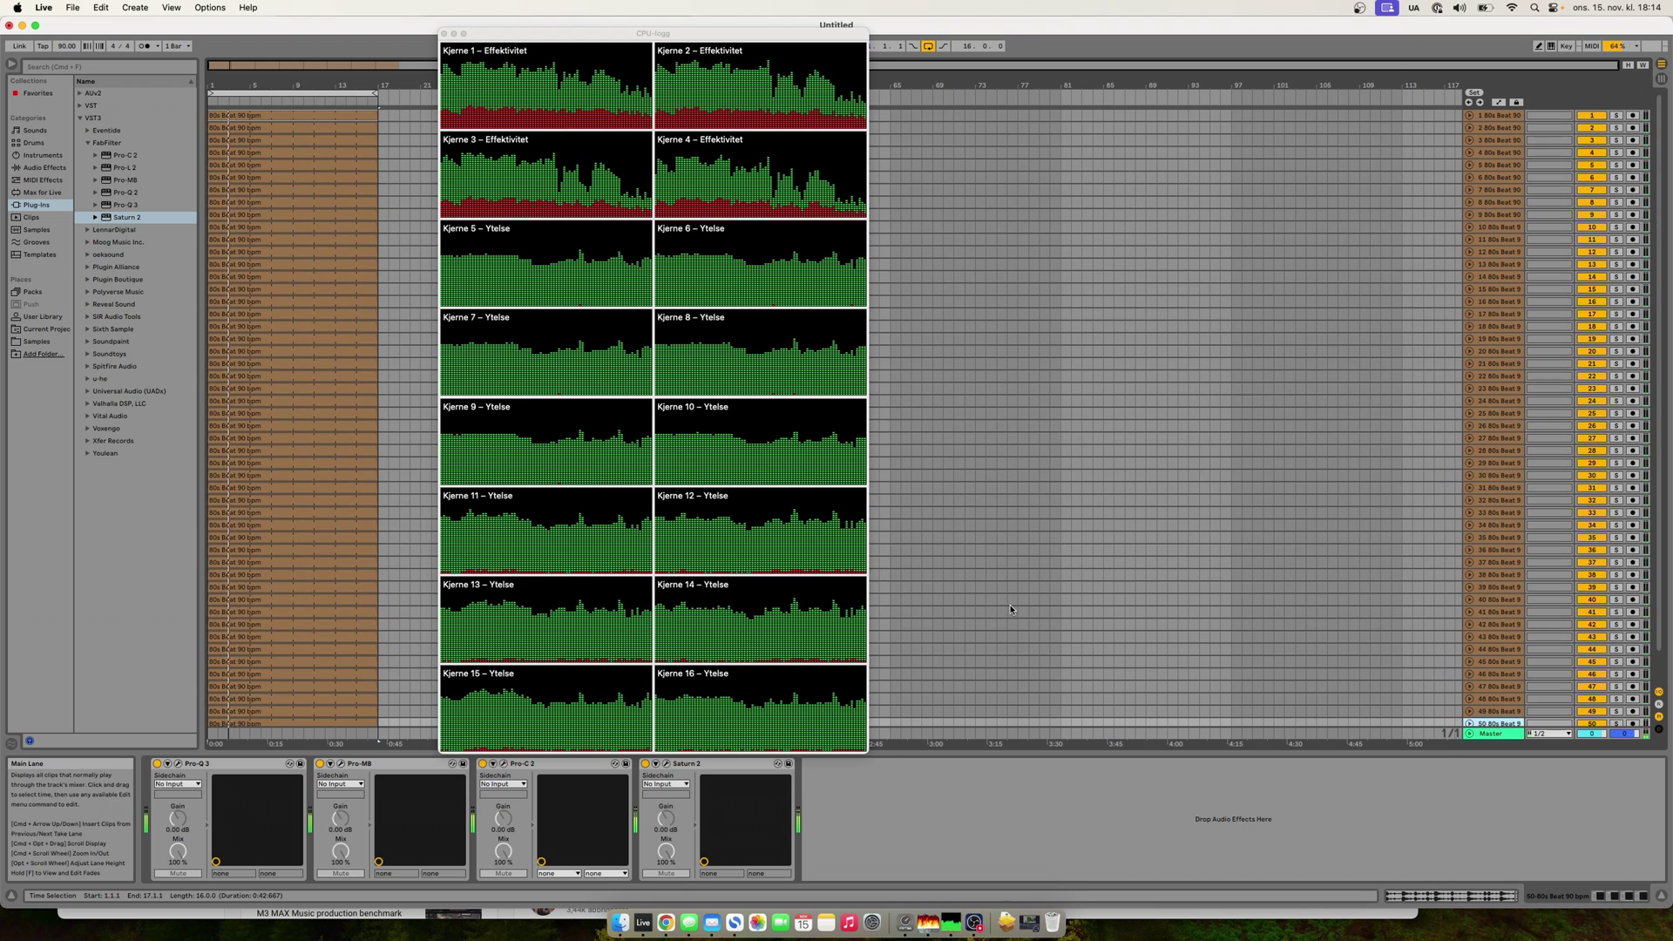
{"action": "scroll", "coordinate": [1009, 609], "scroll_direction": "down", "scroll_amount": 1}
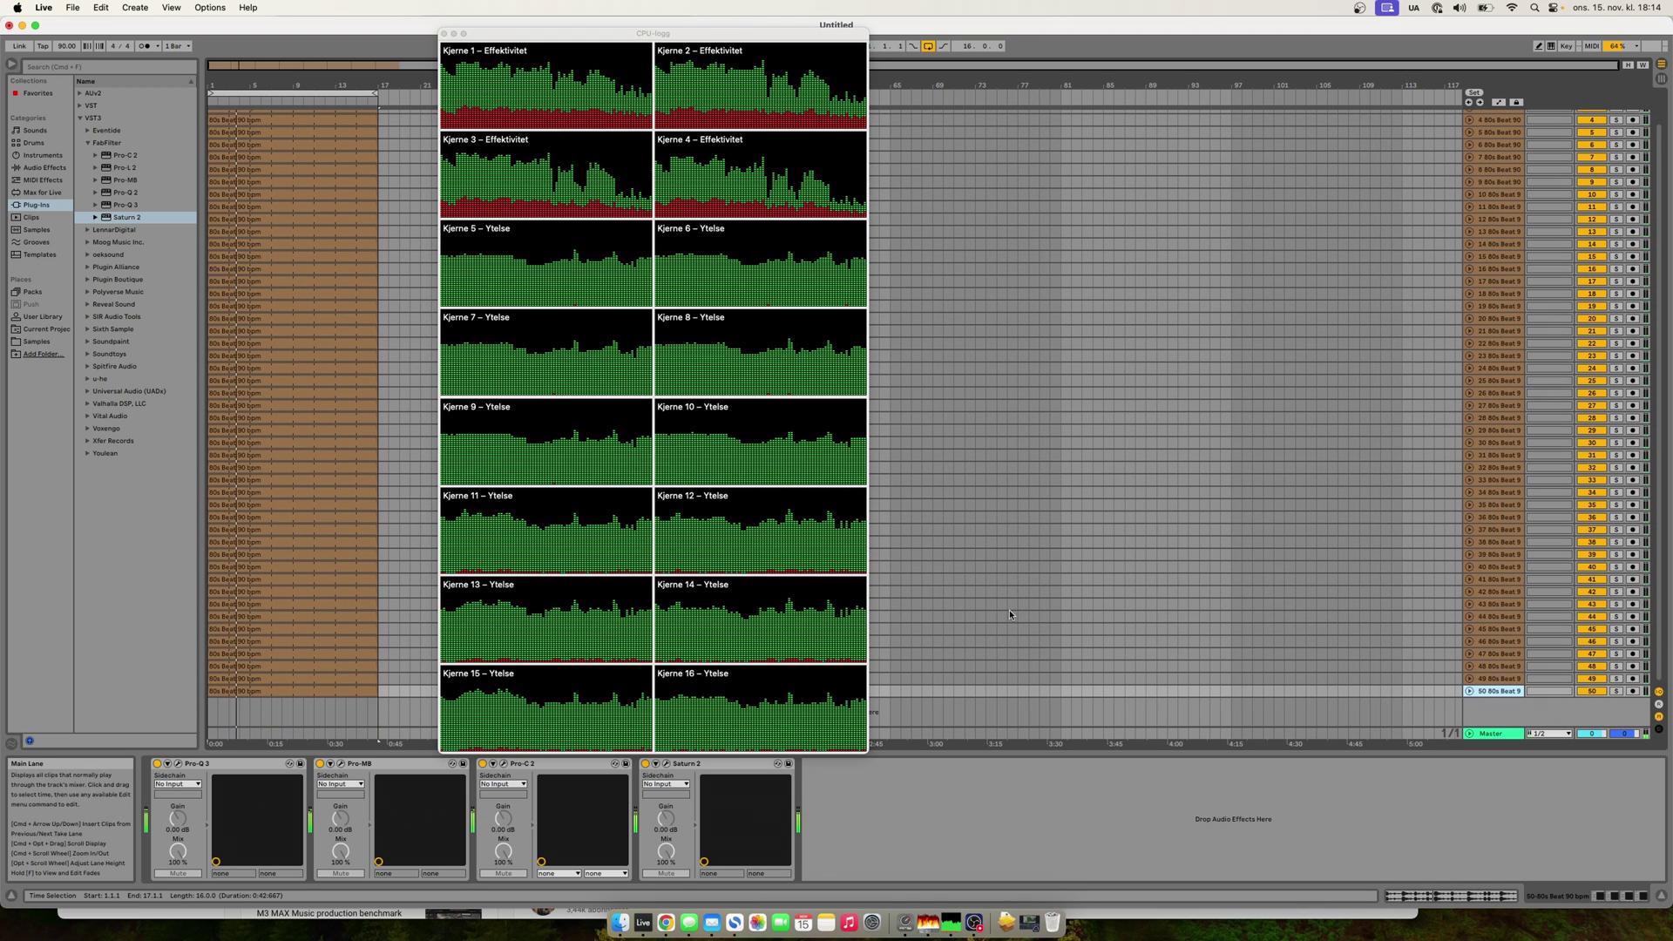
{"action": "scroll", "coordinate": [1009, 611], "scroll_direction": "up", "scroll_amount": 1}
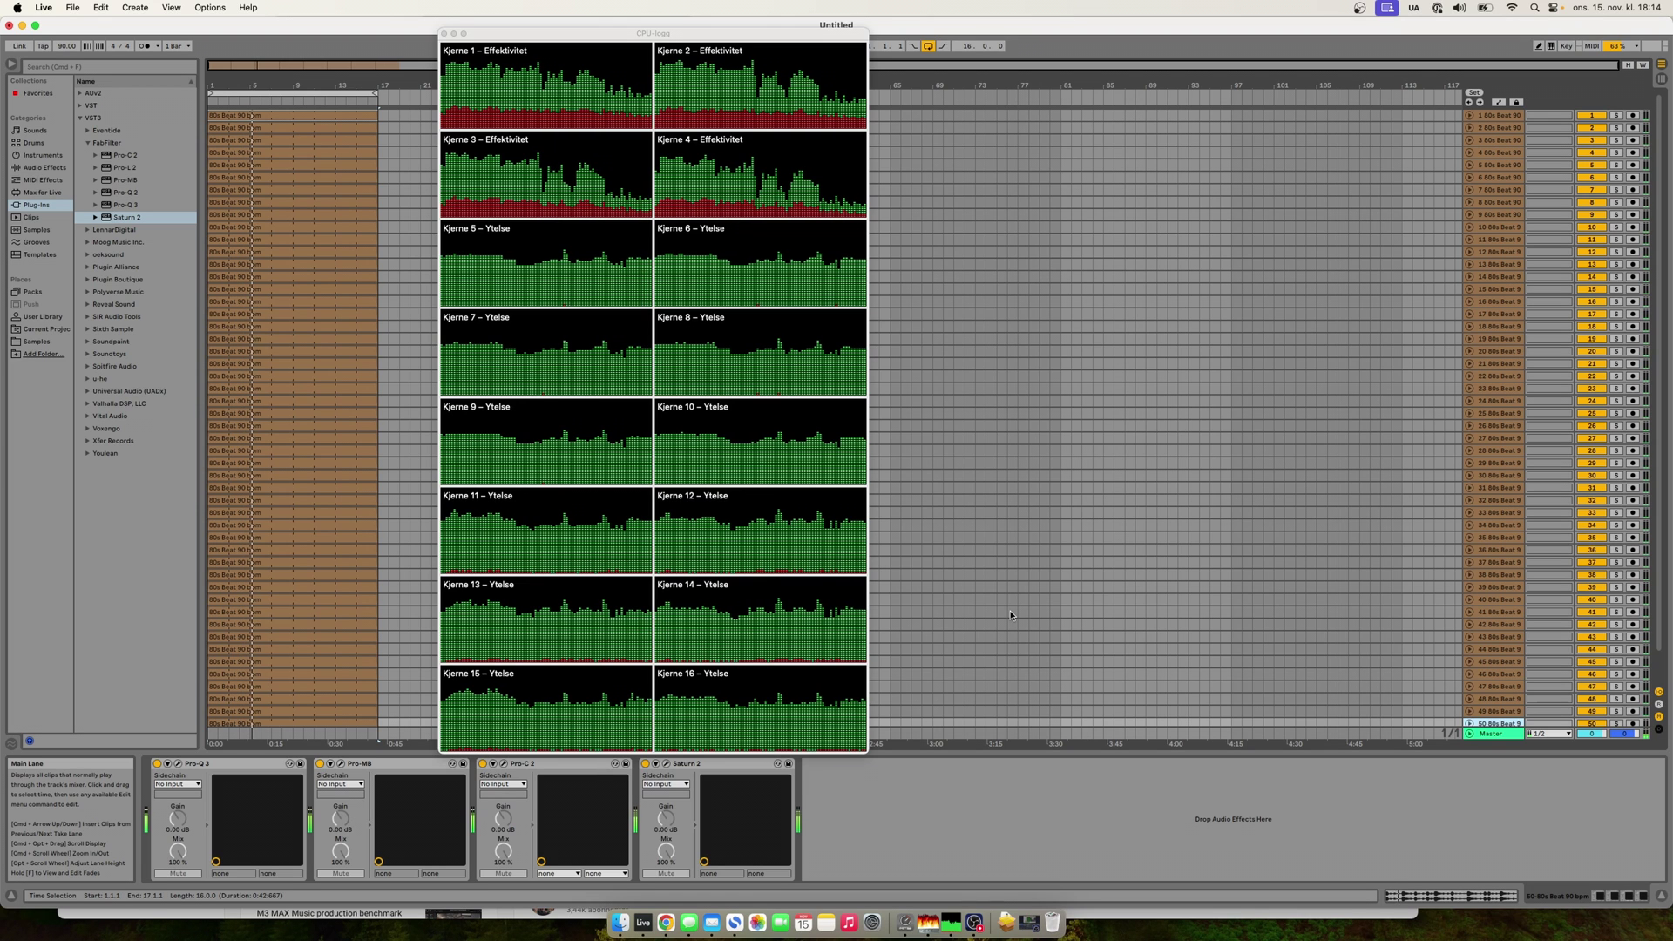
Nudge the Fireface UCX Speakers fader up in TotalMix FX, then close the mixer.
{"action": "left_click", "coordinate": [951, 922]}
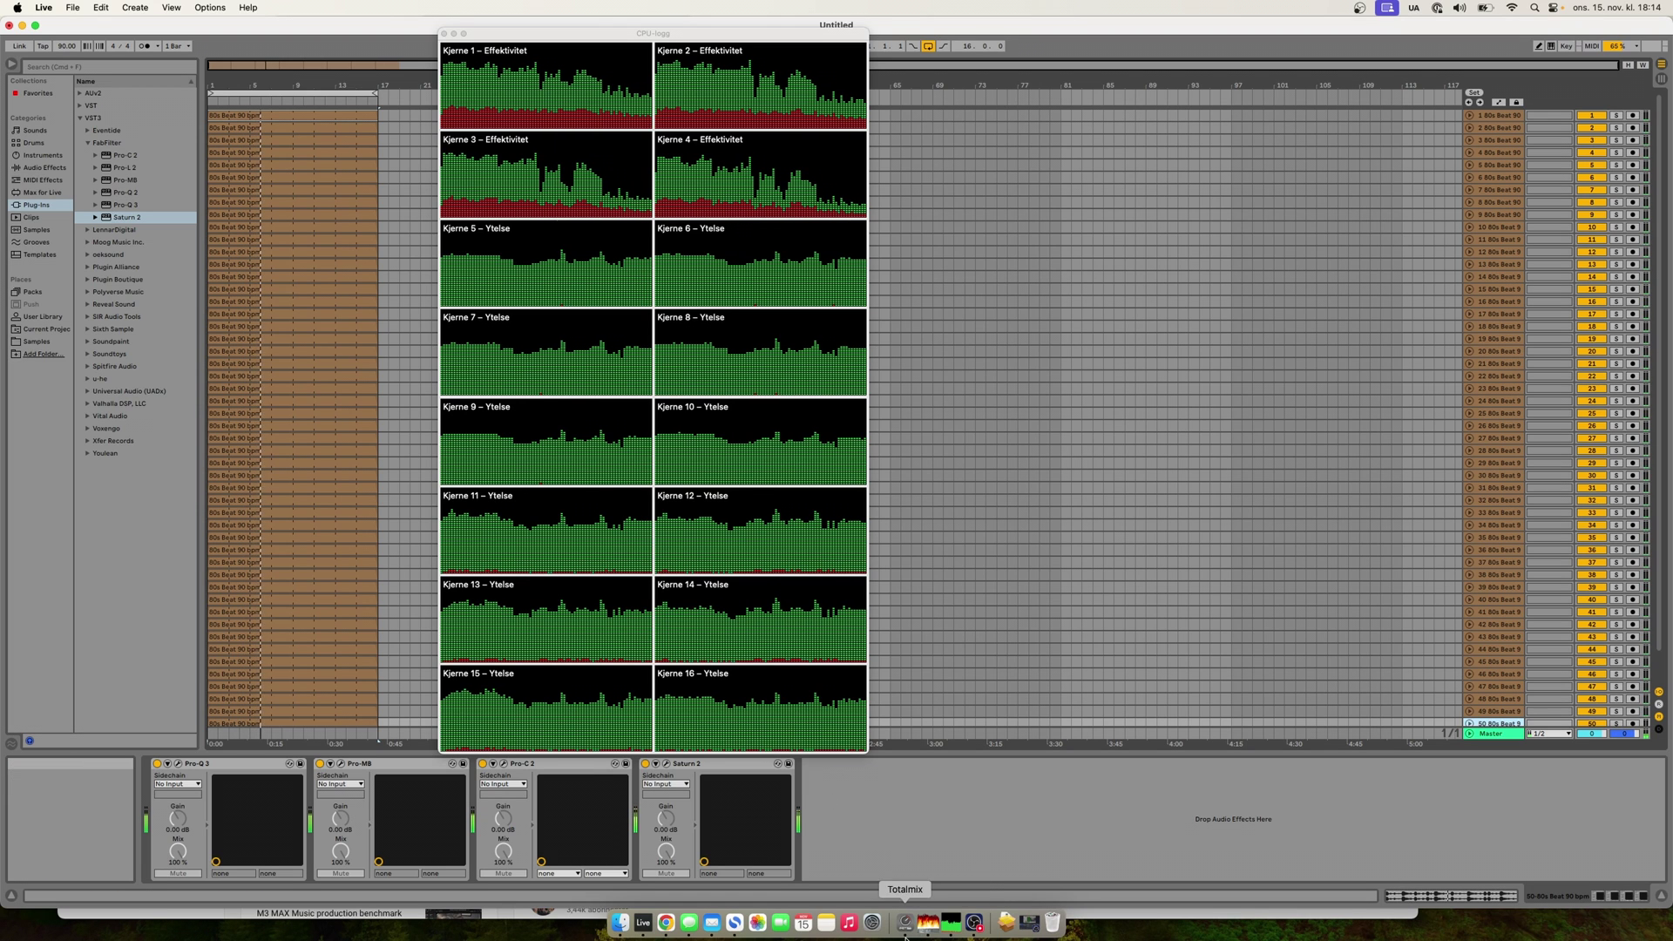
{"action": "left_click_drag", "start_coordinate": [187, 838], "coordinate": [185, 834]}
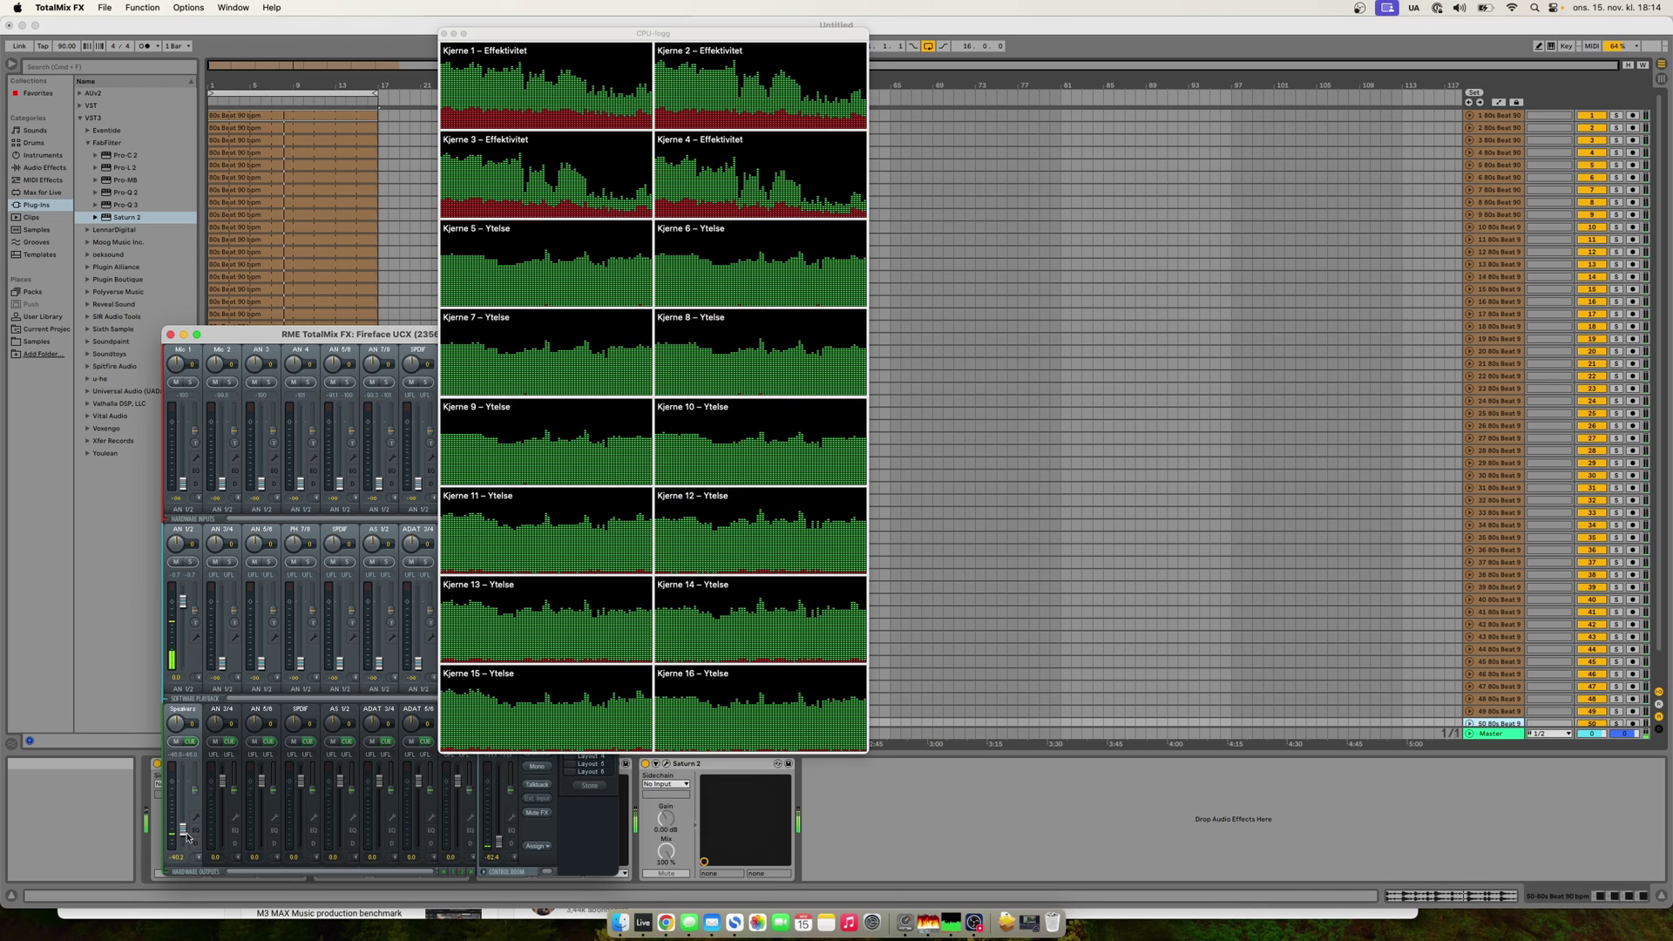
{"action": "left_click", "coordinate": [169, 334]}
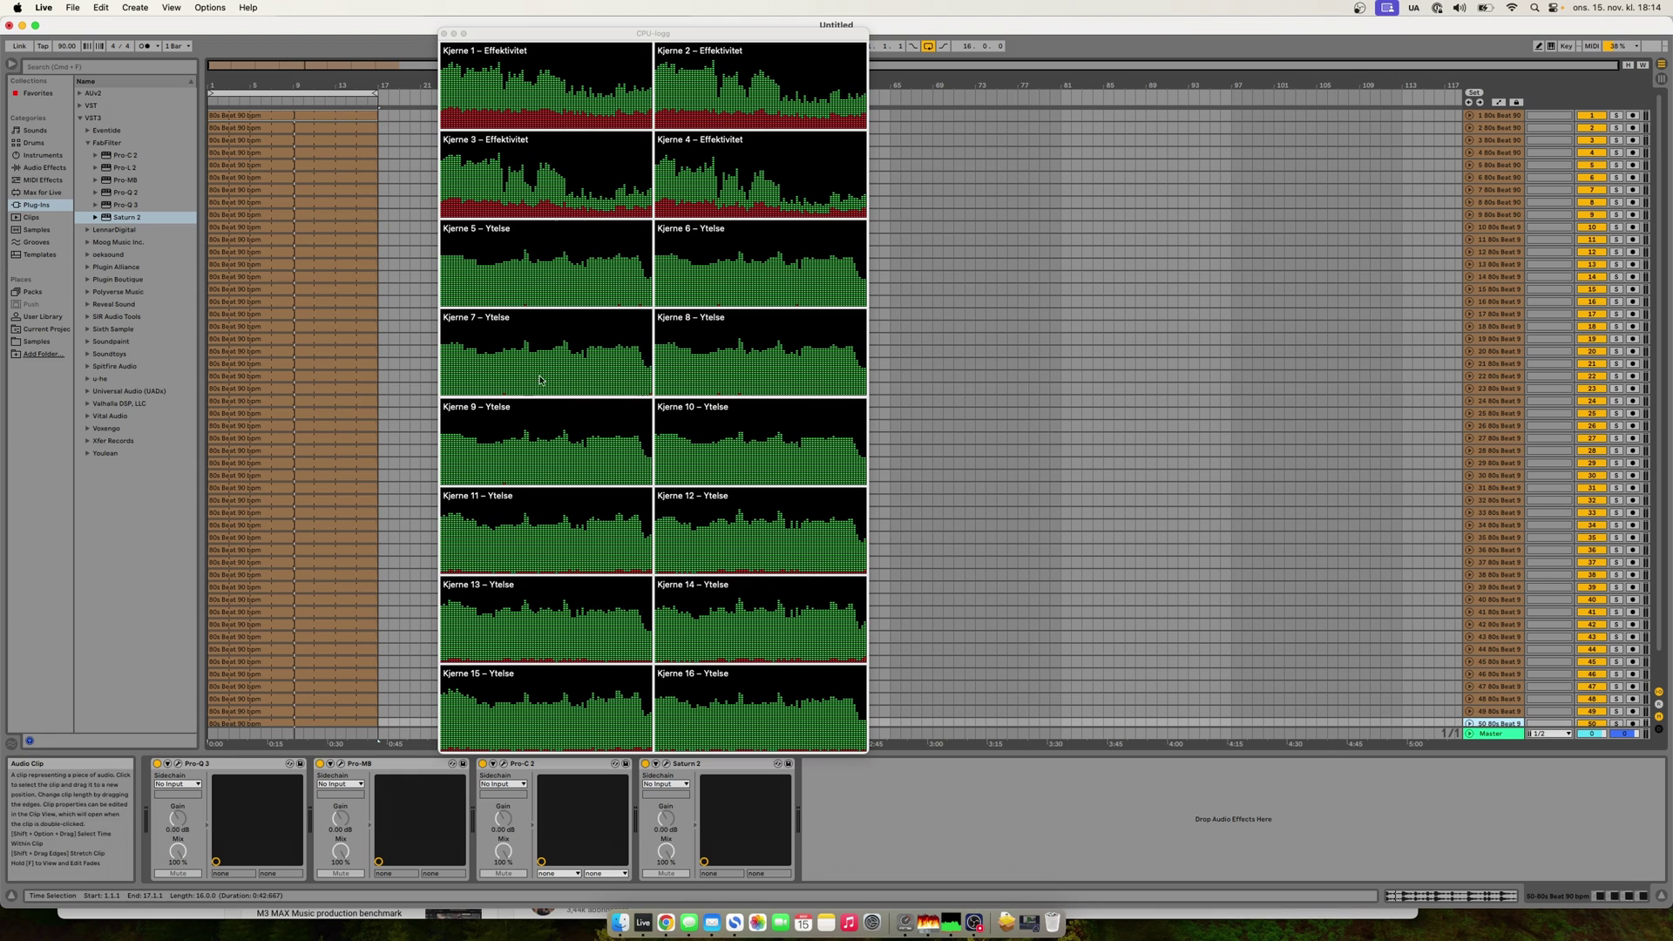
Start playback of the 50-track Live session and bring the CPU history window forward.
{"action": "scroll", "coordinate": [1663, 505], "scroll_direction": "down", "scroll_amount": 2}
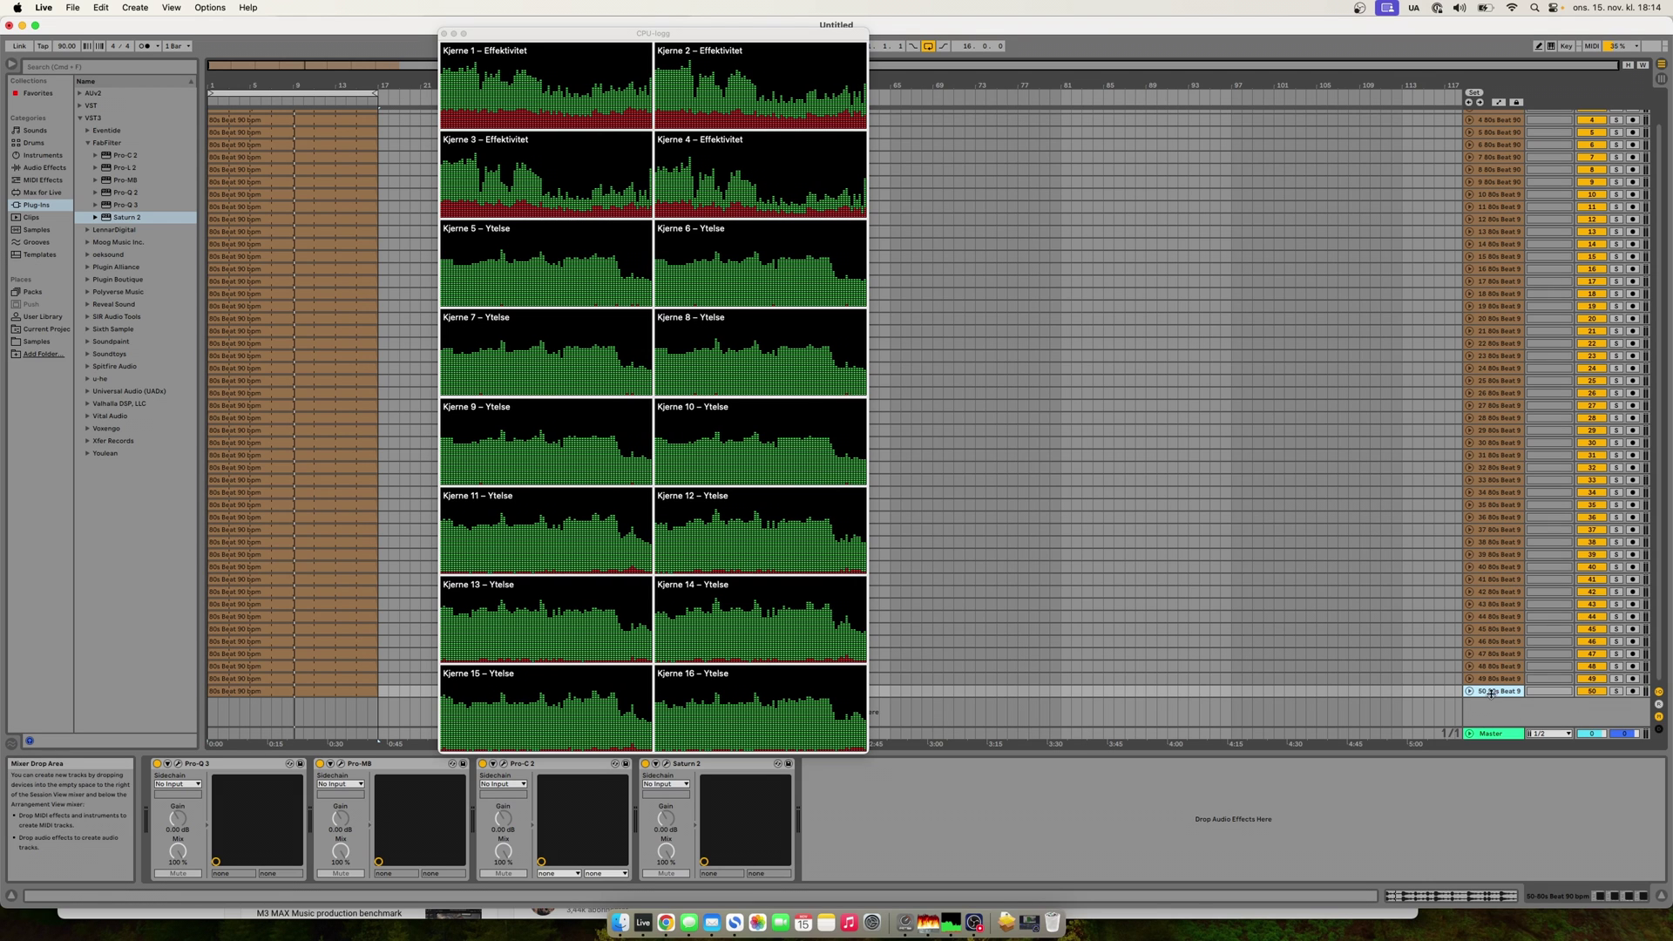
{"action": "key", "text": "space"}
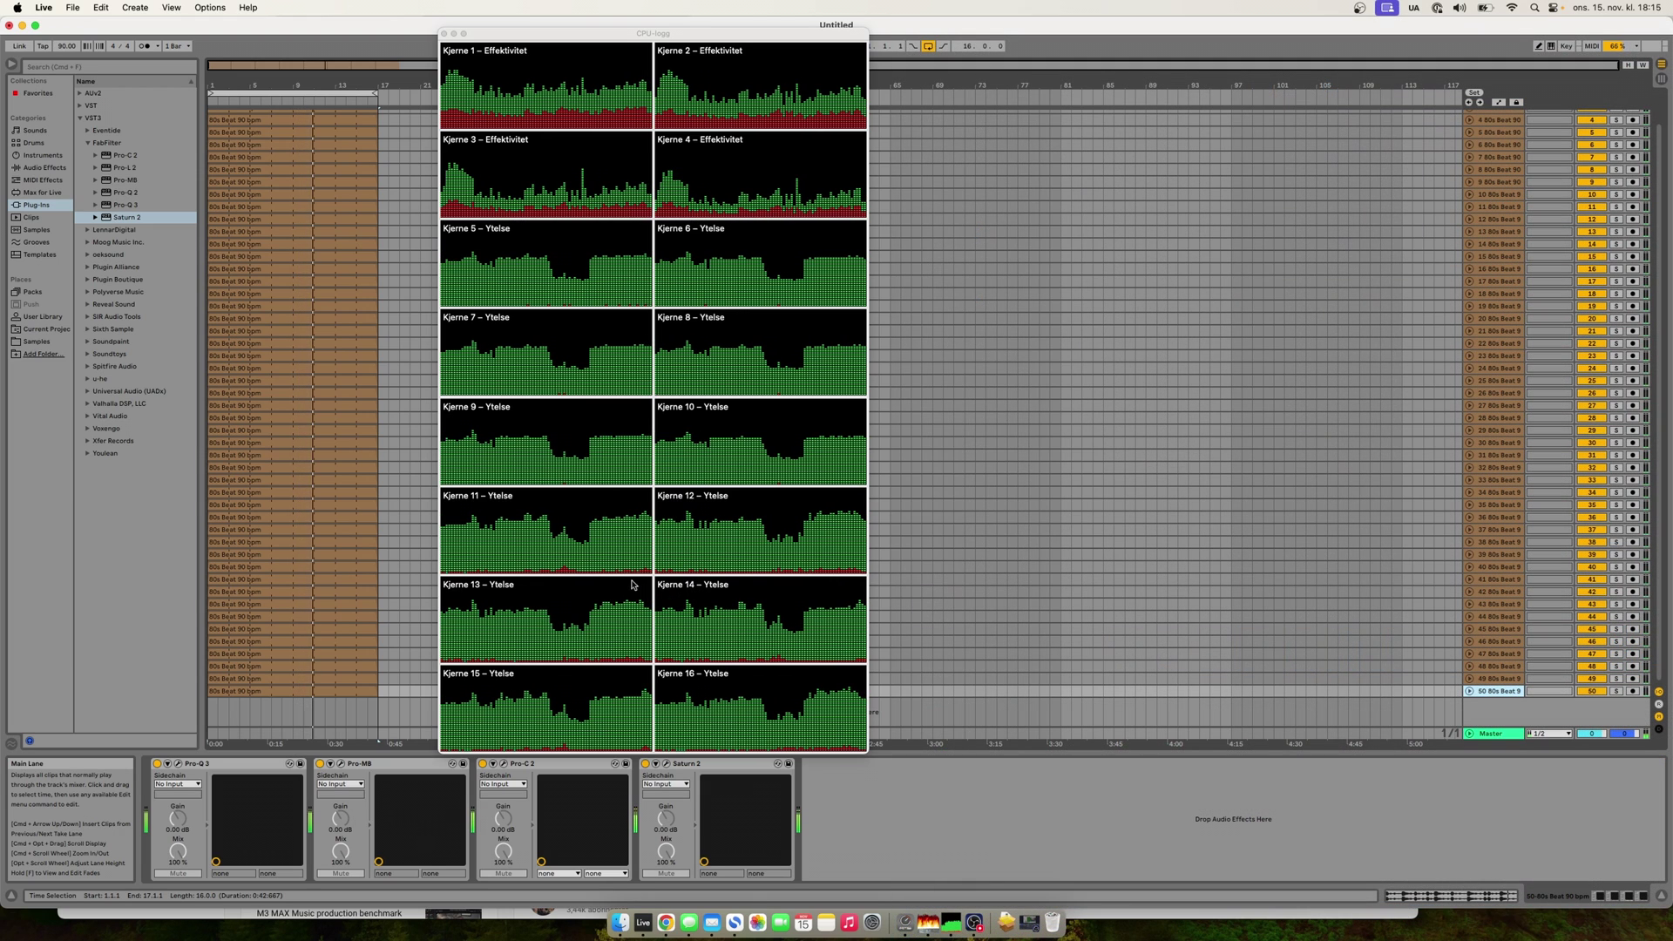
{"action": "left_click", "coordinate": [693, 505]}
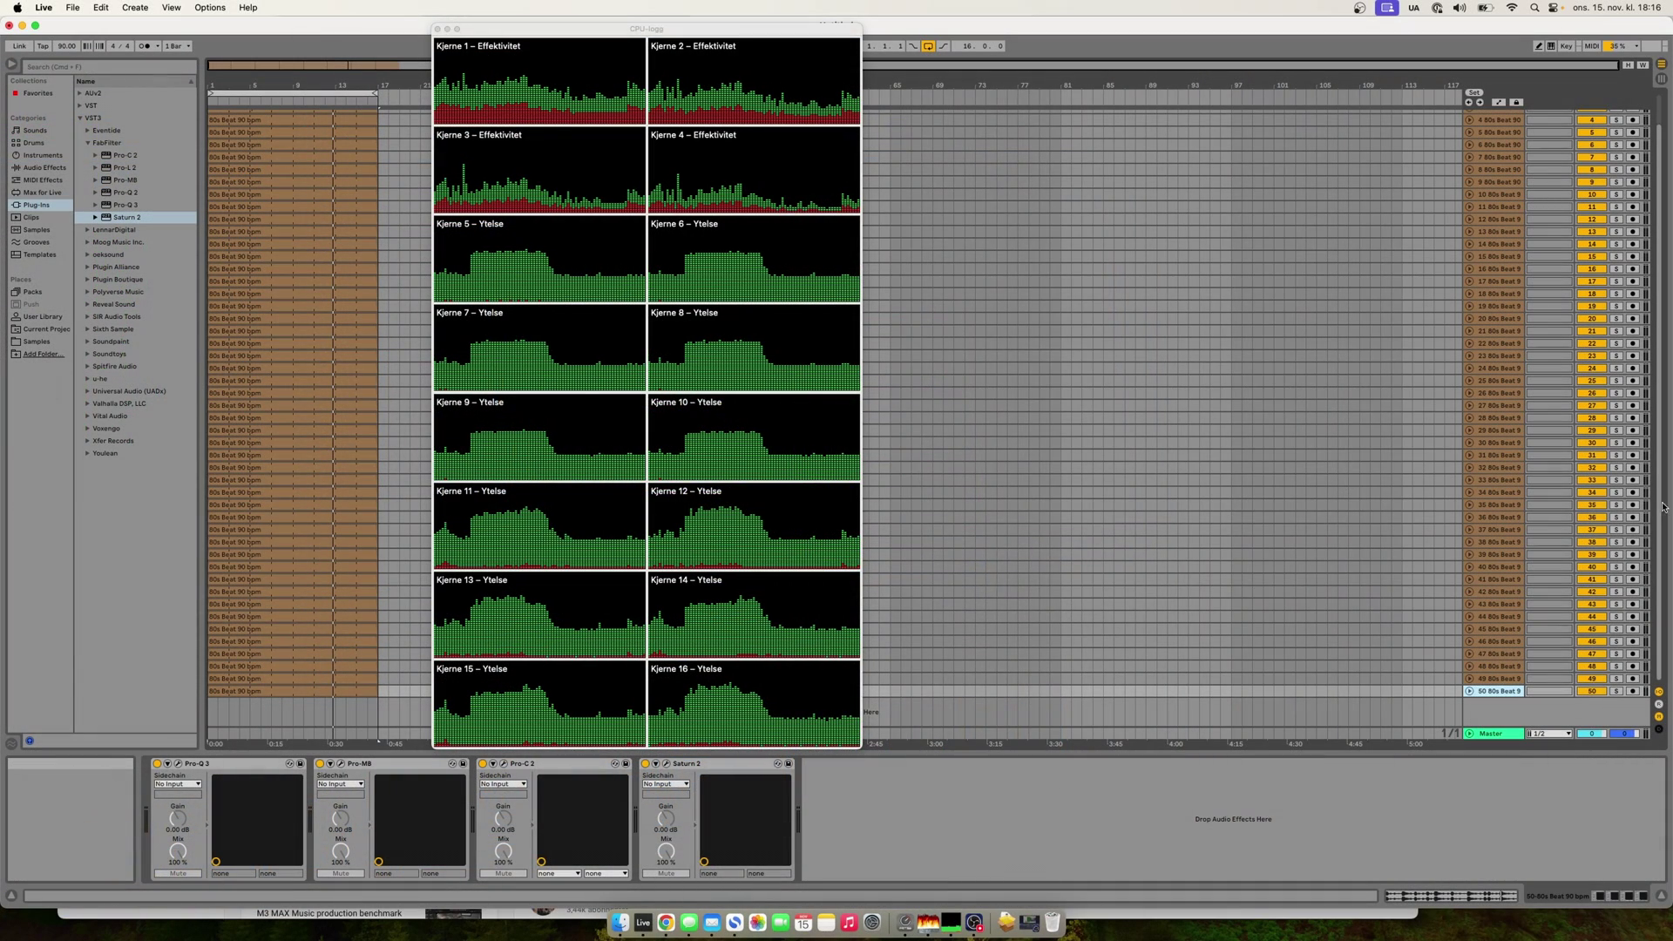
Choose 128 Samples as Live's audio buffer size and close Preferences, keeping the CPU history window visible.
{"action": "scroll", "coordinate": [1662, 489], "scroll_direction": "up", "scroll_amount": 2}
{"action": "scroll", "coordinate": [1661, 490], "scroll_direction": "down", "scroll_amount": 2}
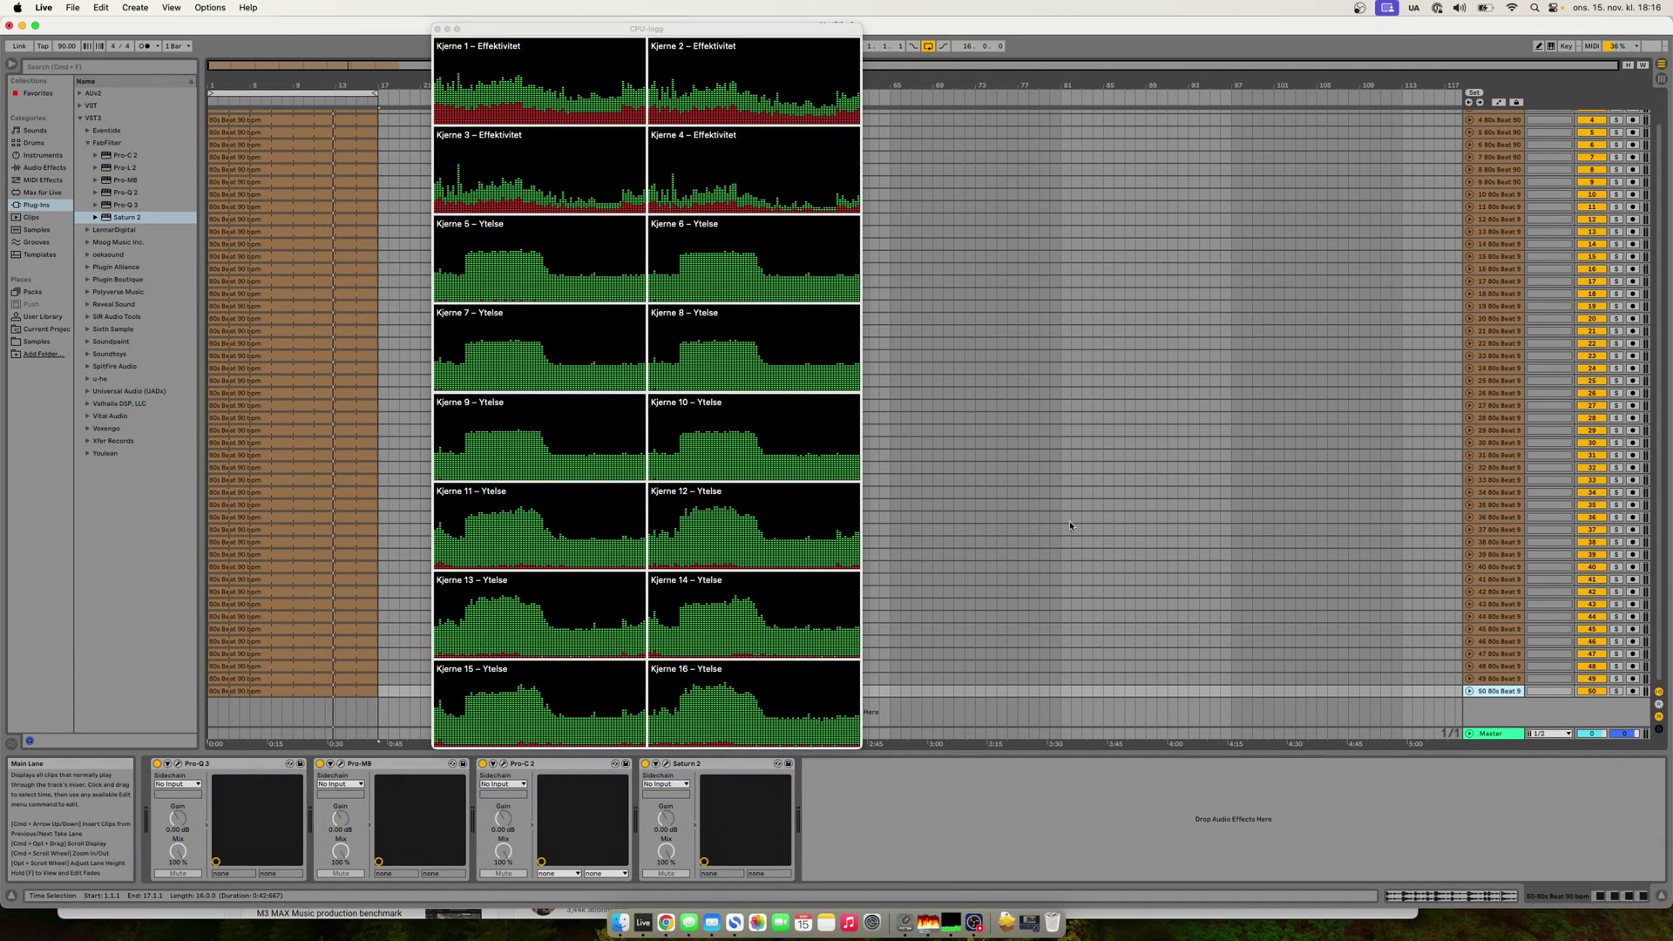
{"action": "left_click", "coordinate": [546, 33]}
{"action": "left_click_drag", "start_coordinate": [546, 33], "coordinate": [641, 52]}
{"action": "left_click", "coordinate": [403, 325]}
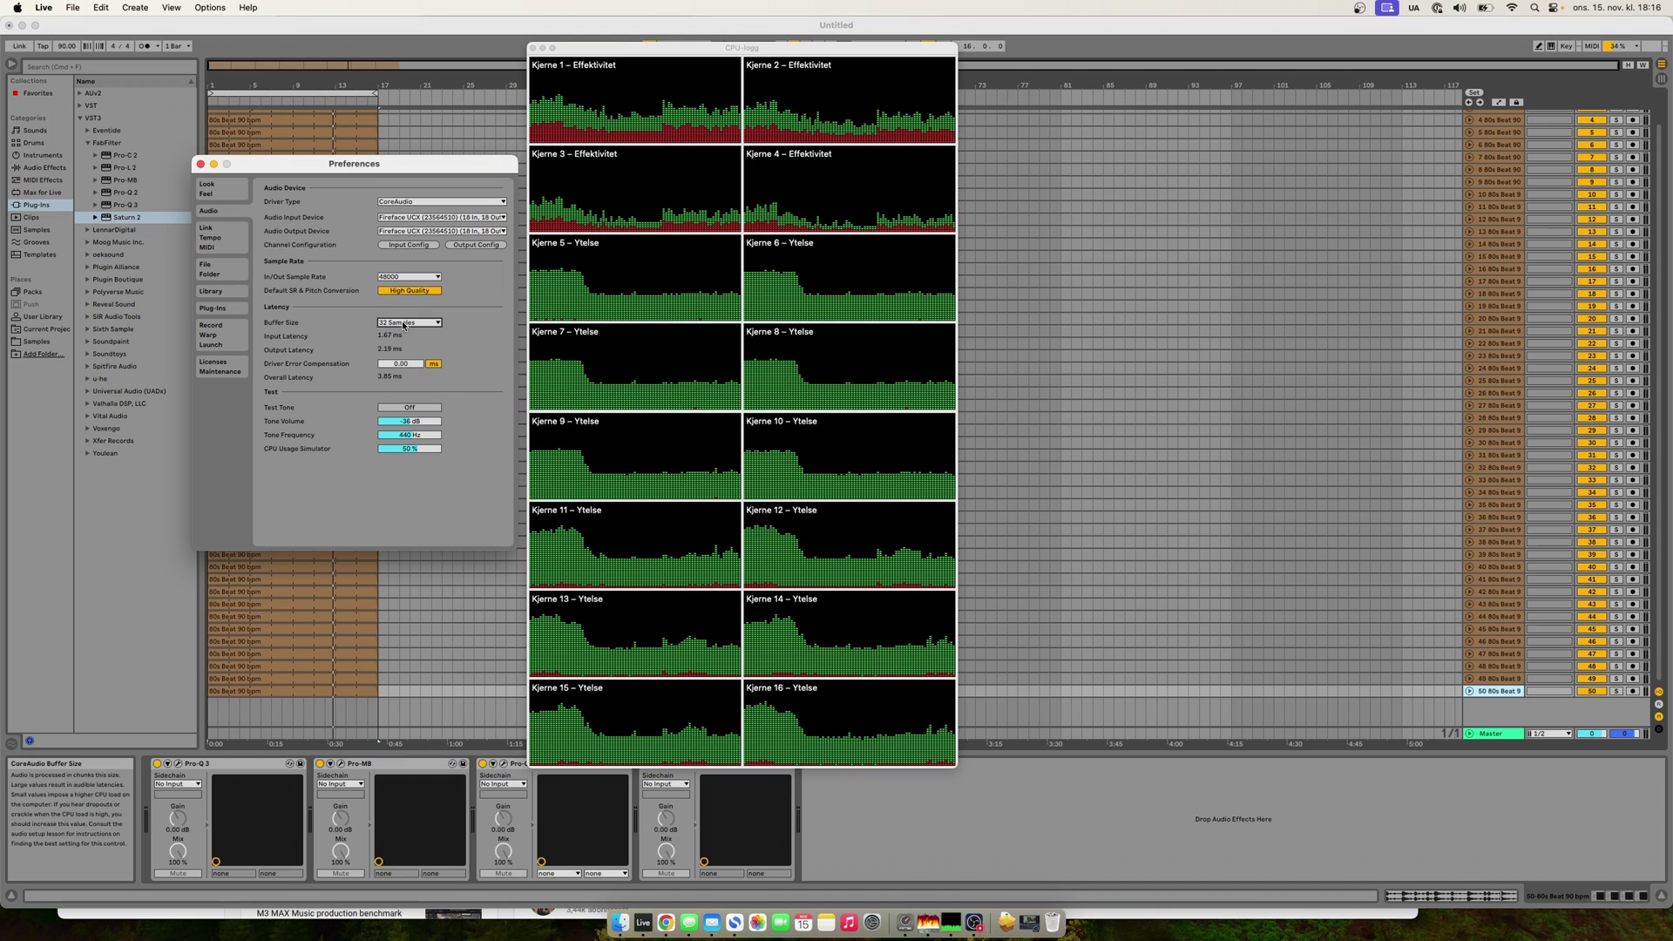
{"action": "left_click", "coordinate": [403, 324]}
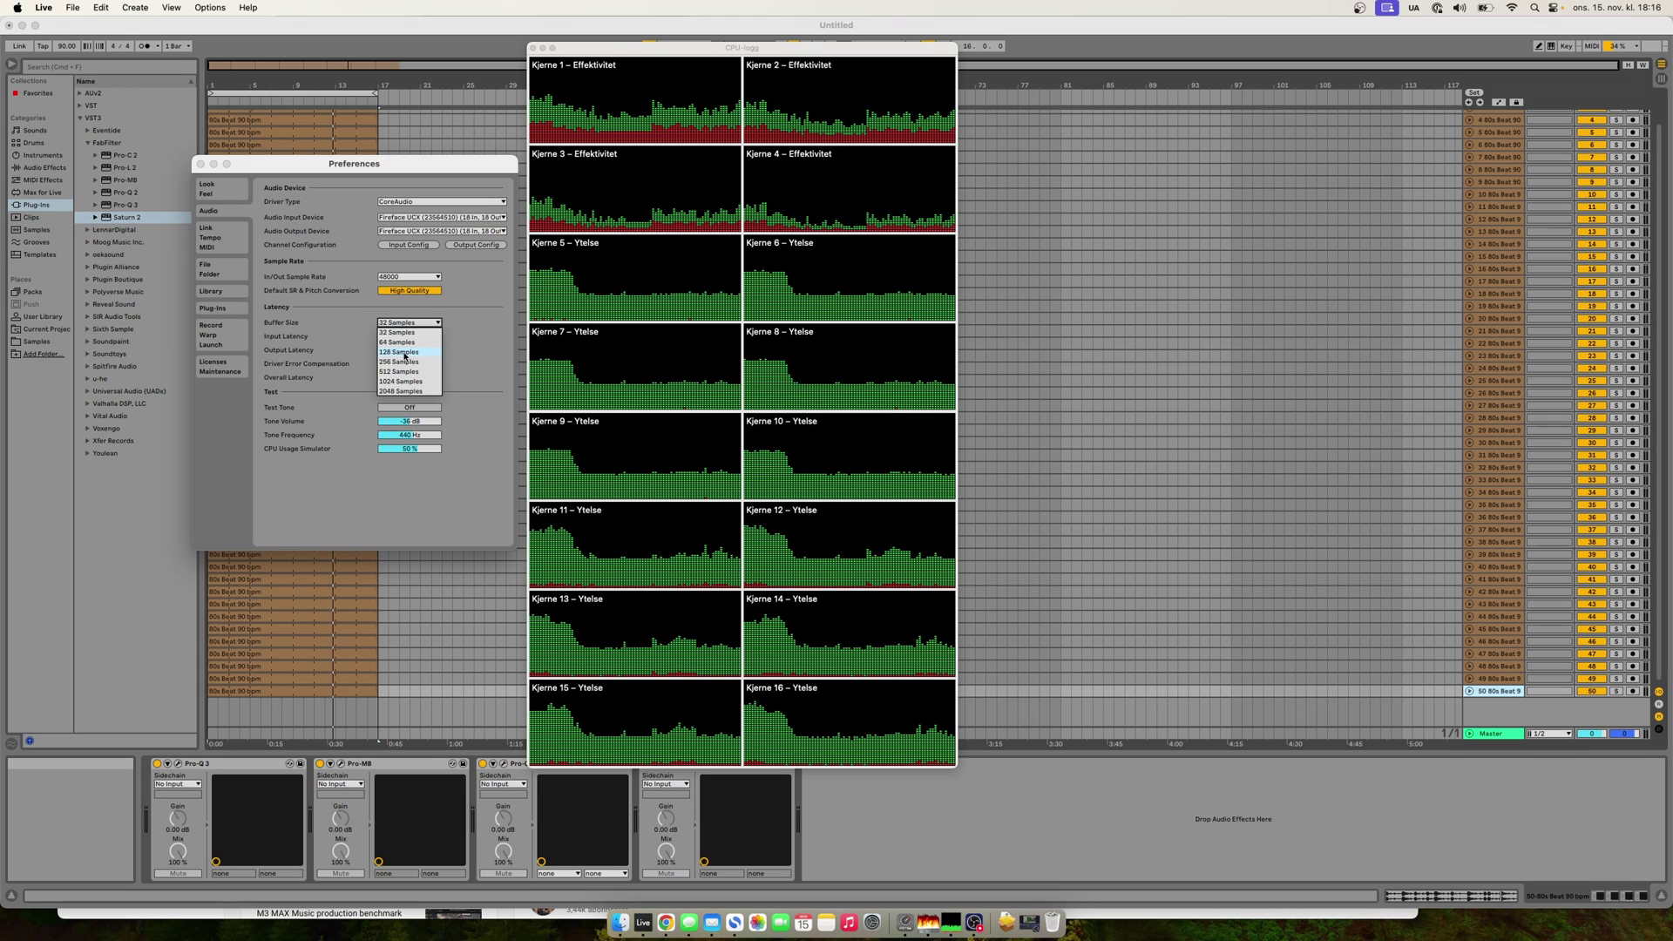
{"action": "left_click", "coordinate": [404, 355]}
{"action": "key", "text": "Escape"}
{"action": "left_click_drag", "start_coordinate": [627, 49], "coordinate": [558, 47]}
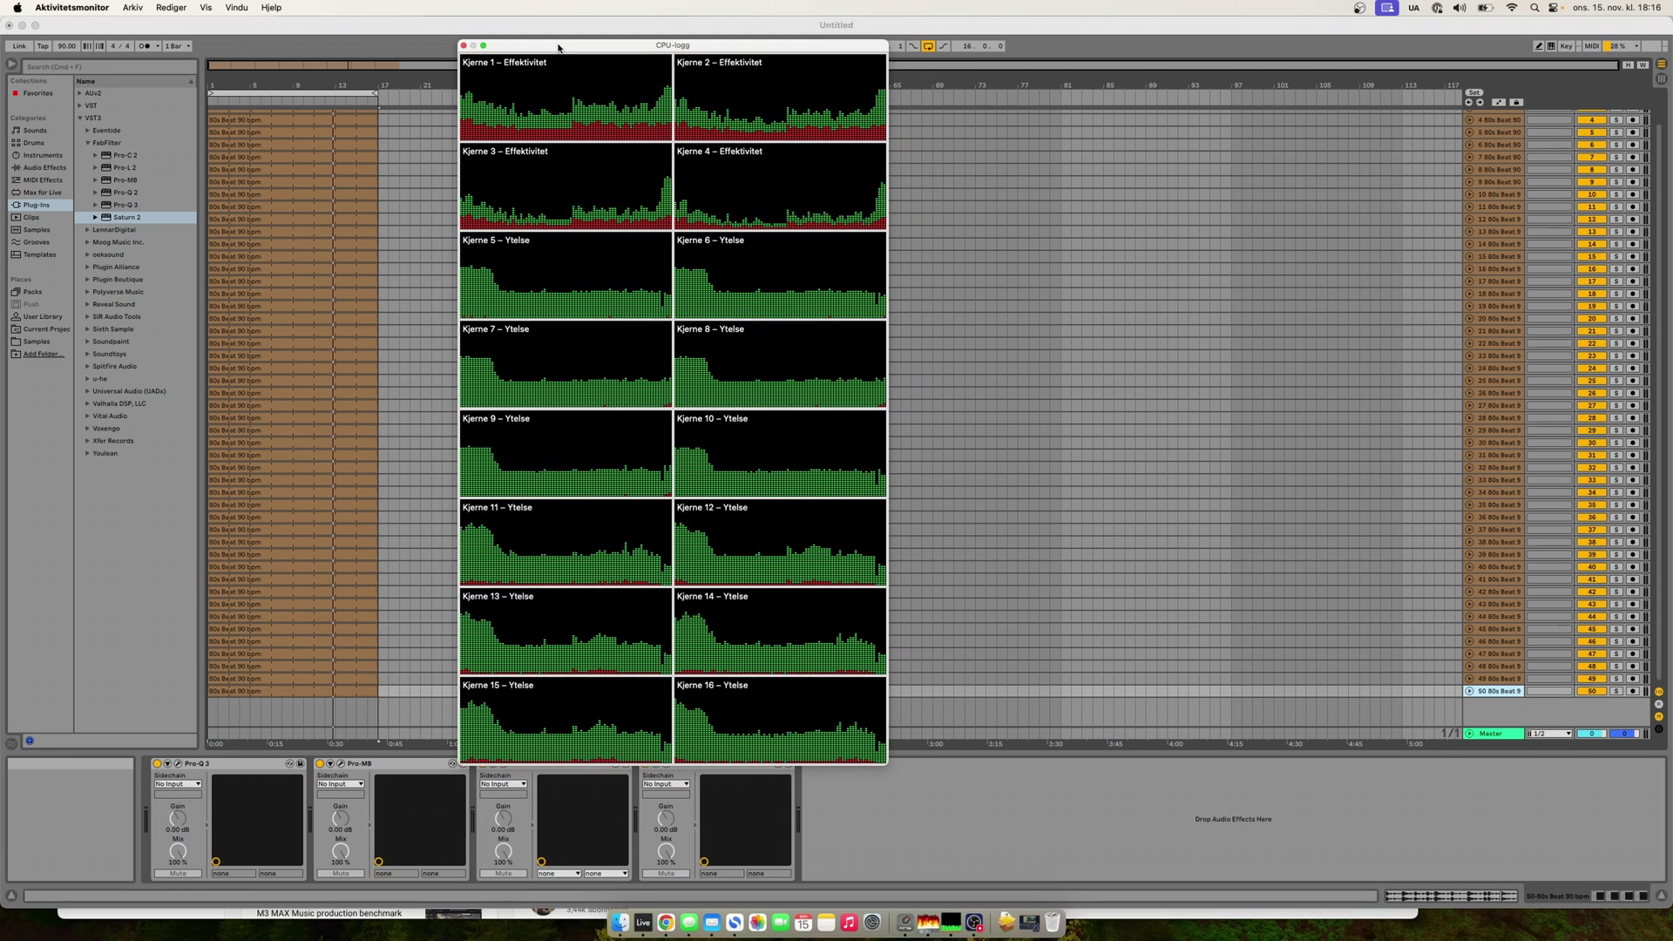
Start playback of the 100-track Ableton Live session.
{"action": "left_click", "coordinate": [316, 36]}
{"action": "key", "text": "space"}
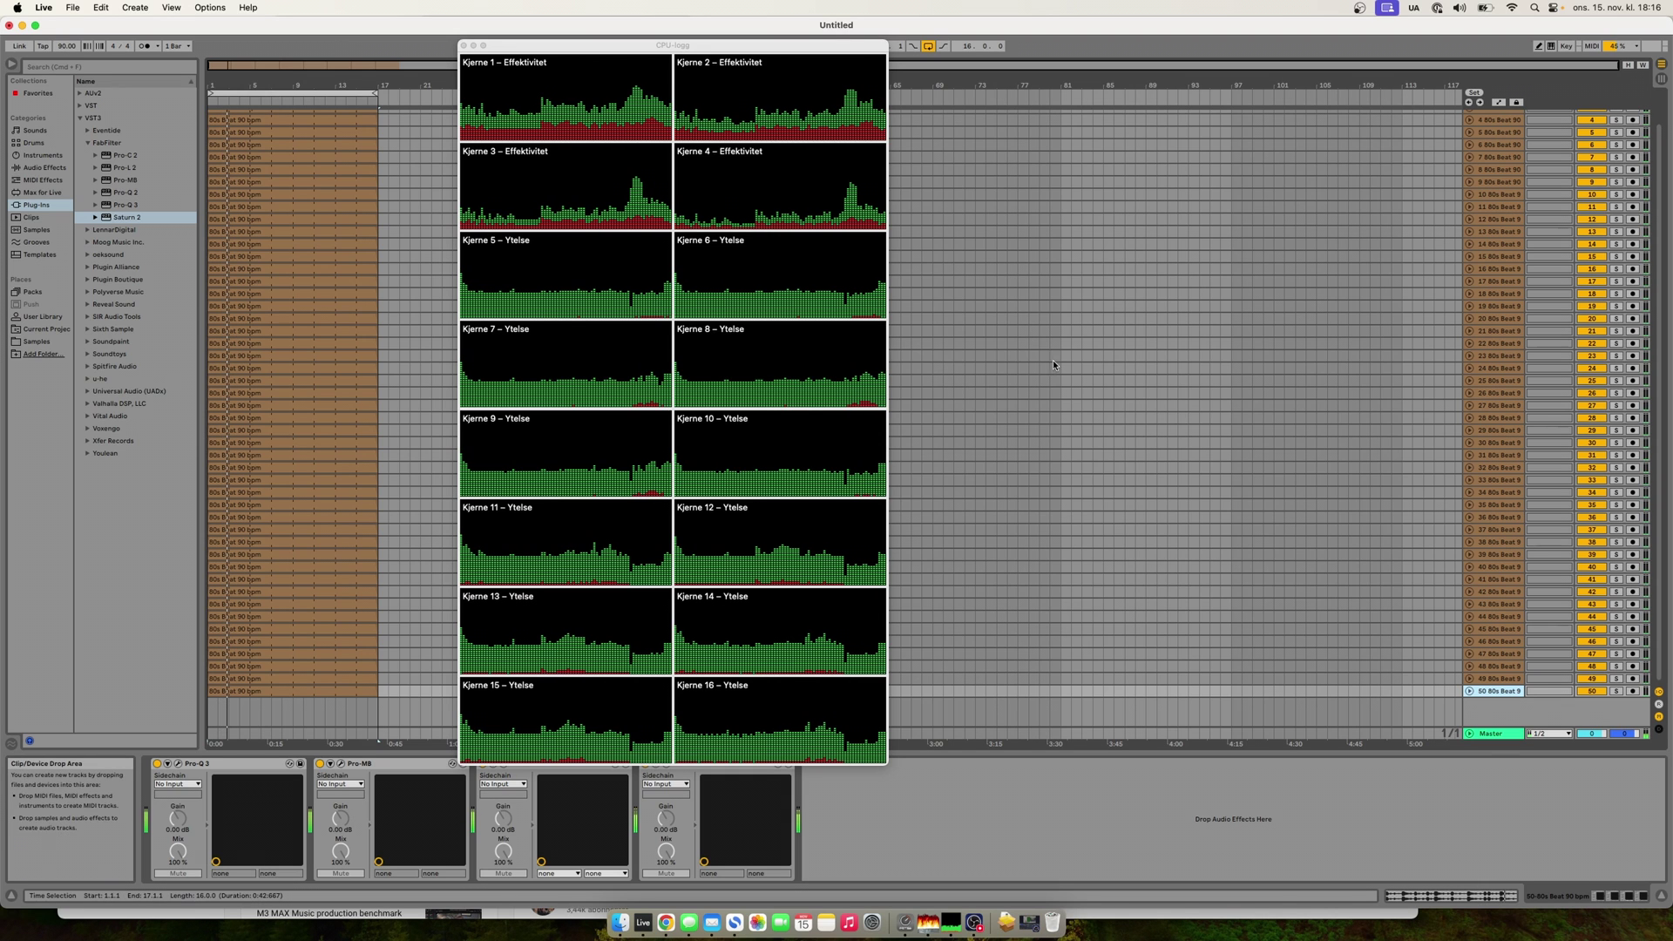
{"action": "scroll", "coordinate": [1506, 694], "scroll_direction": "up", "scroll_amount": 3}
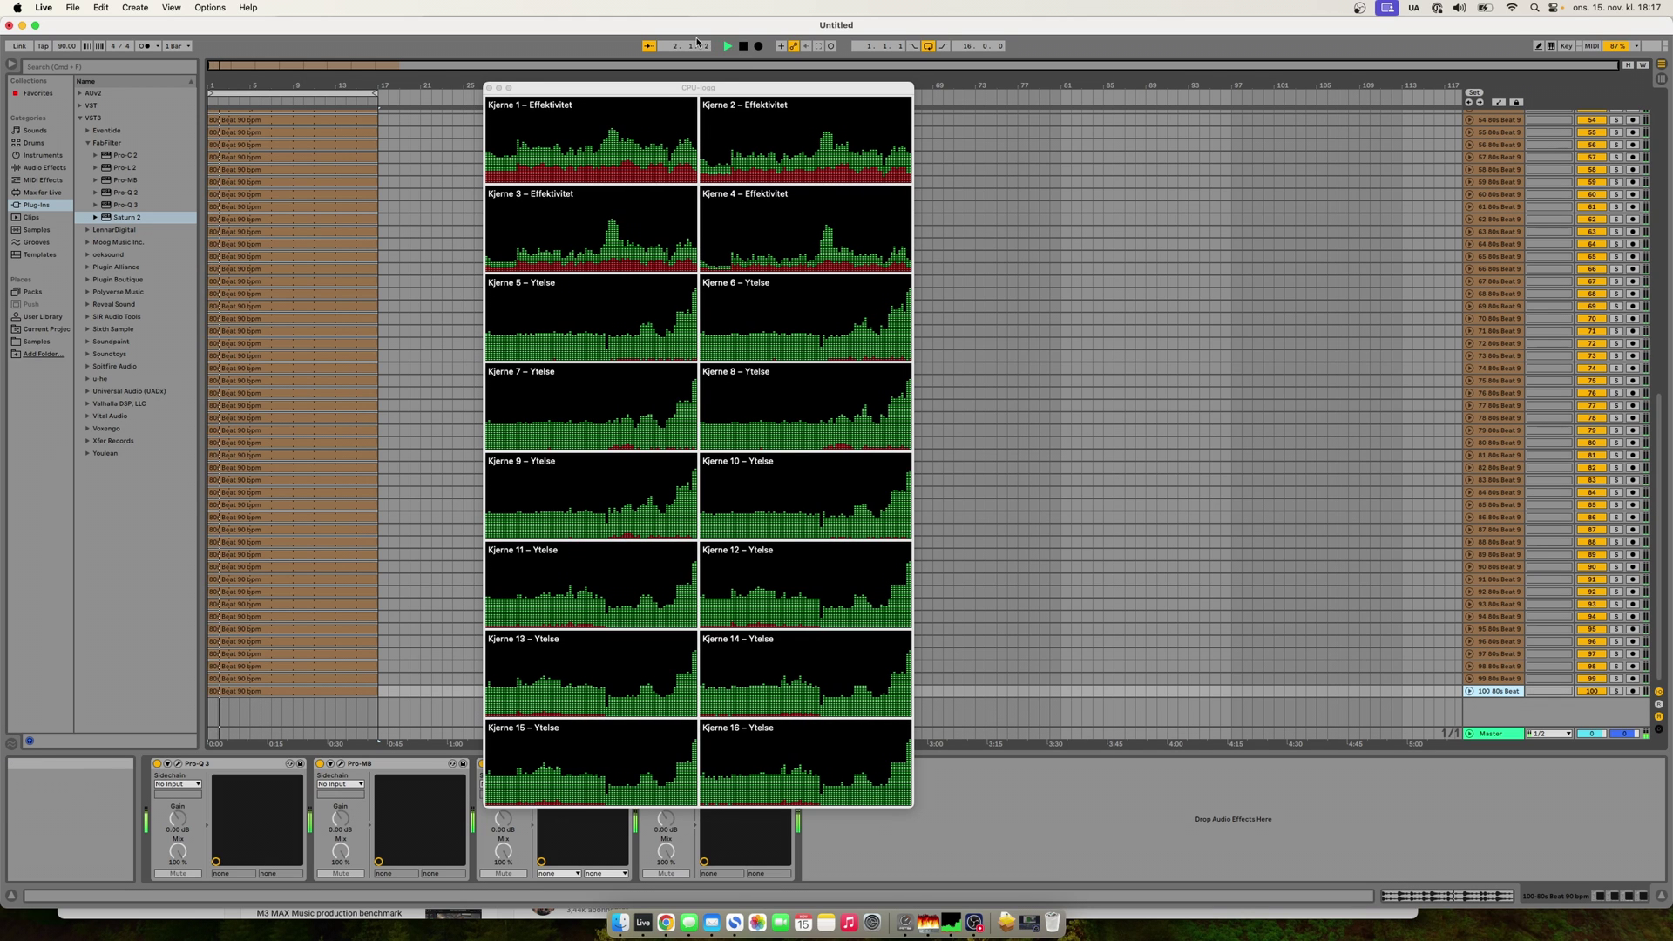
Confirm the 128-sample buffer in Preferences, then stop and return to 1.1.1.
{"action": "key", "text": "super+comma"}
{"action": "left_click_drag", "start_coordinate": [948, 280], "coordinate": [1253, 274]}
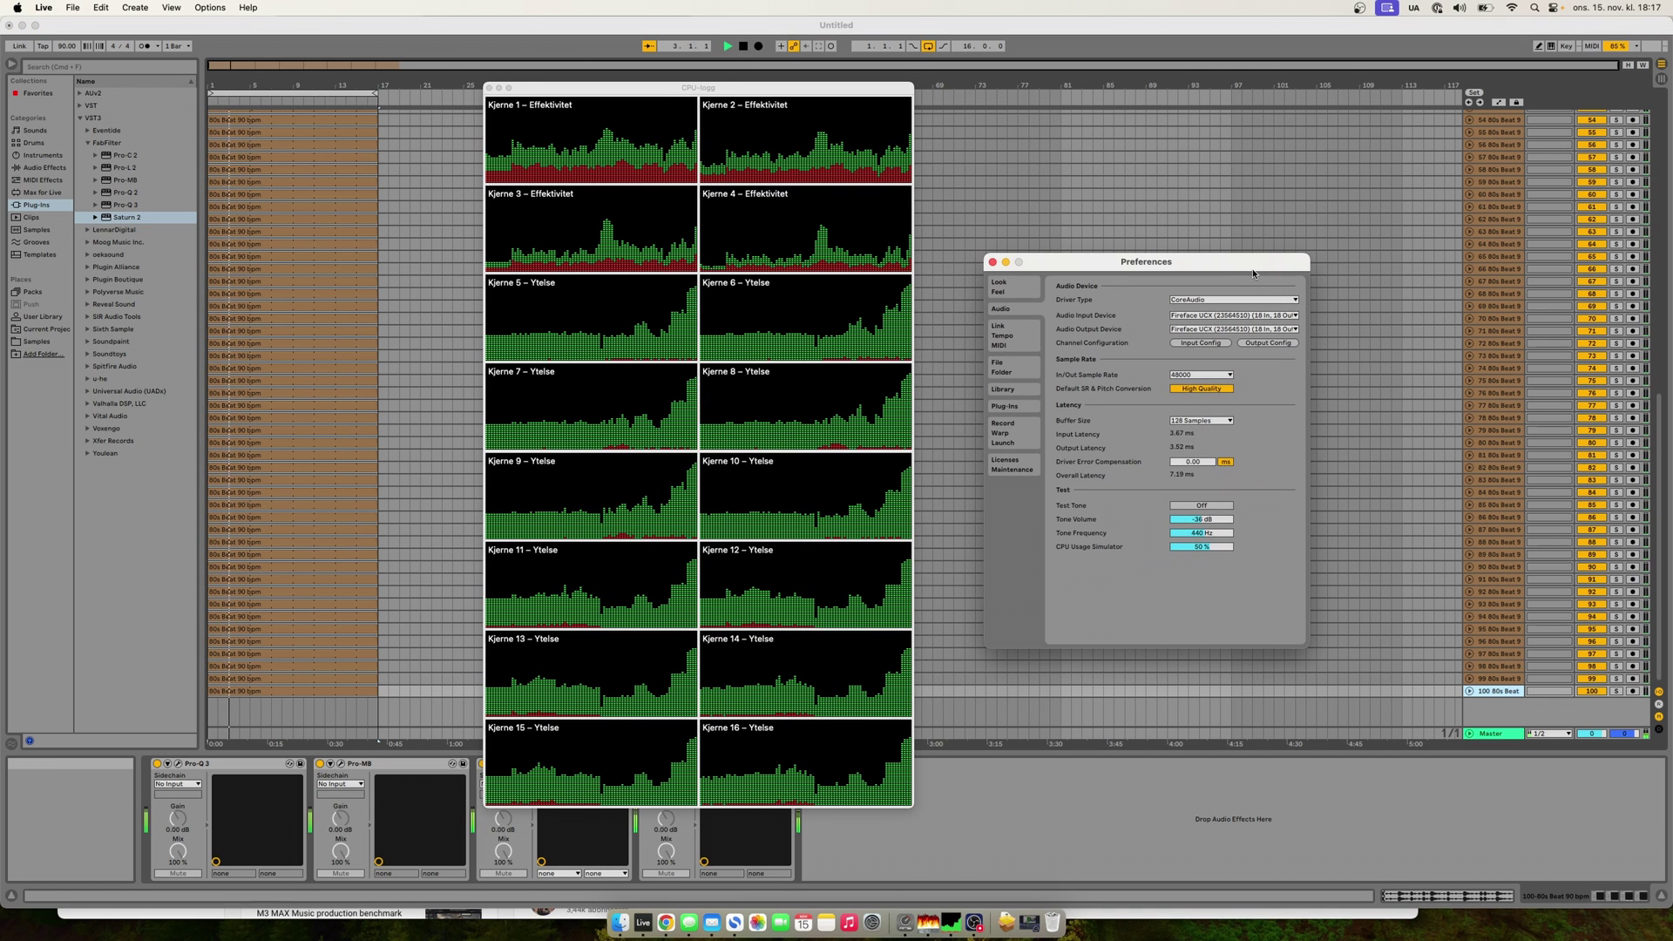
{"action": "left_click", "coordinate": [993, 262]}
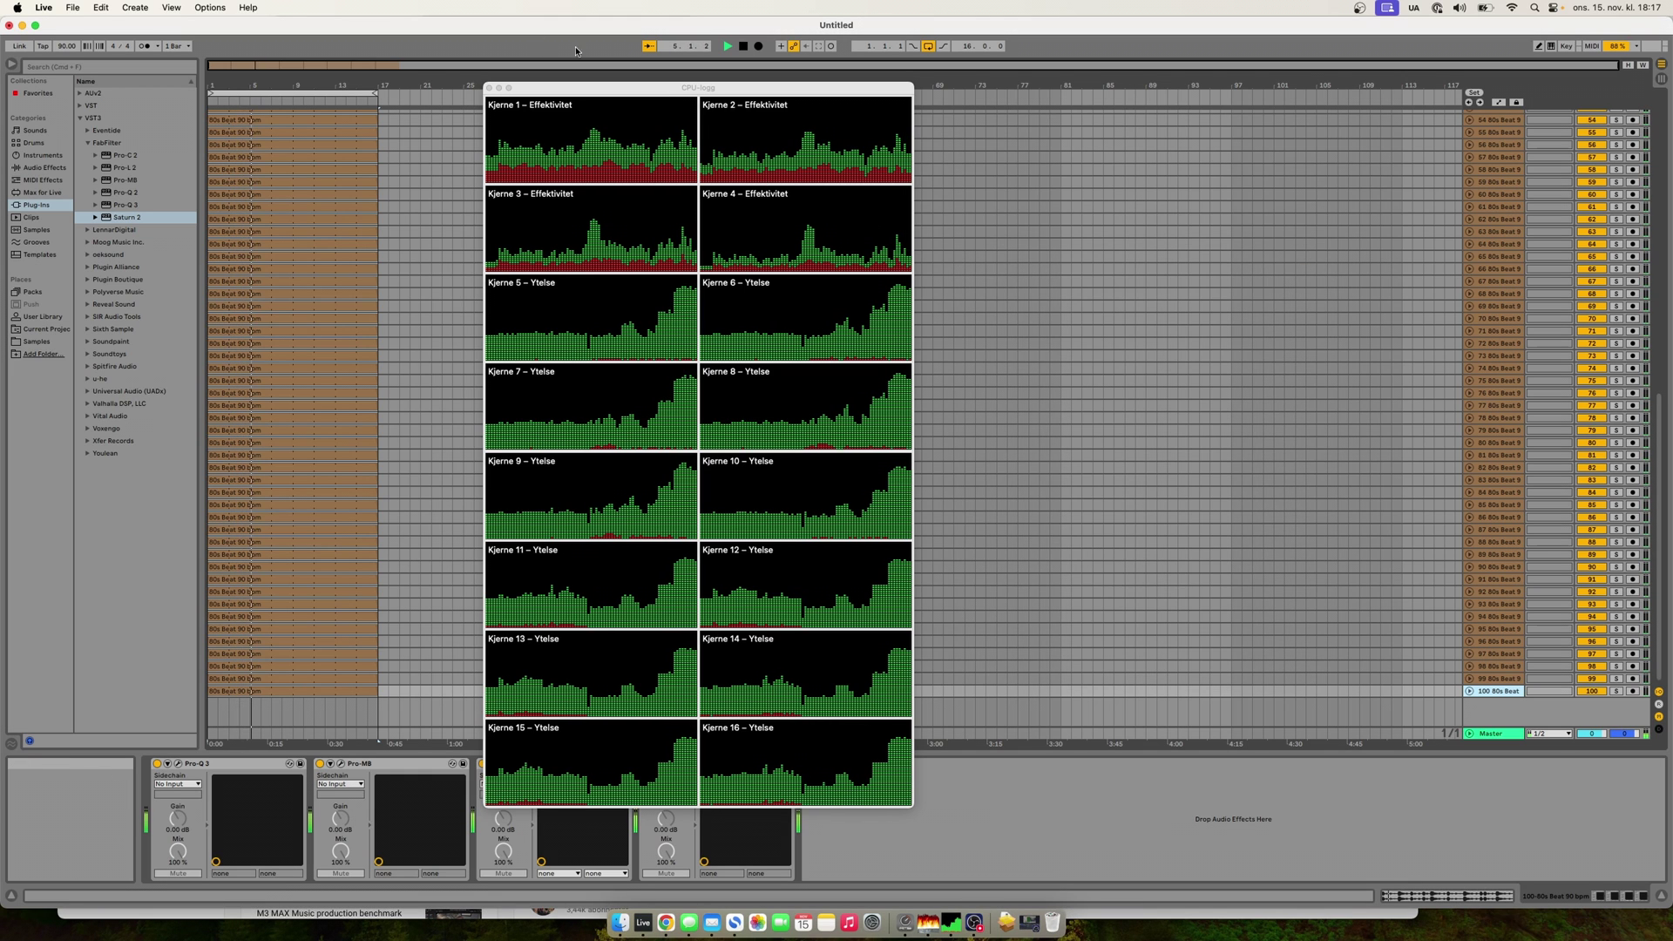
{"action": "double_click", "coordinate": [744, 46]}
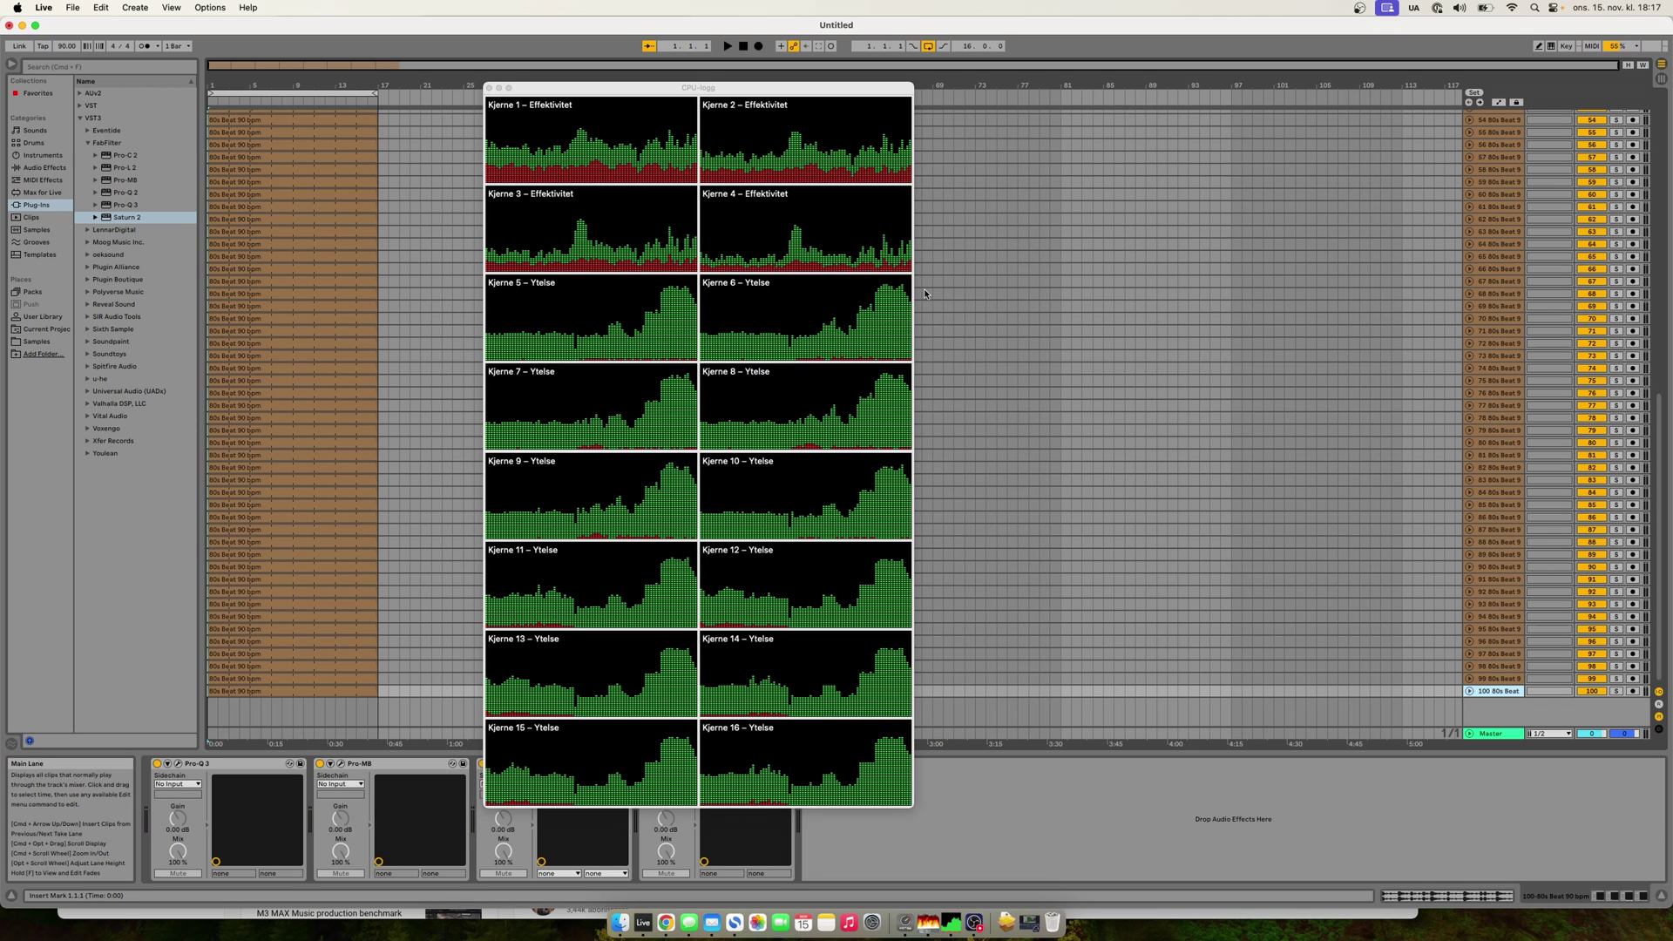
Play the 105-track arrangement until the performance cores approach full load.
{"action": "left_click", "coordinate": [728, 46]}
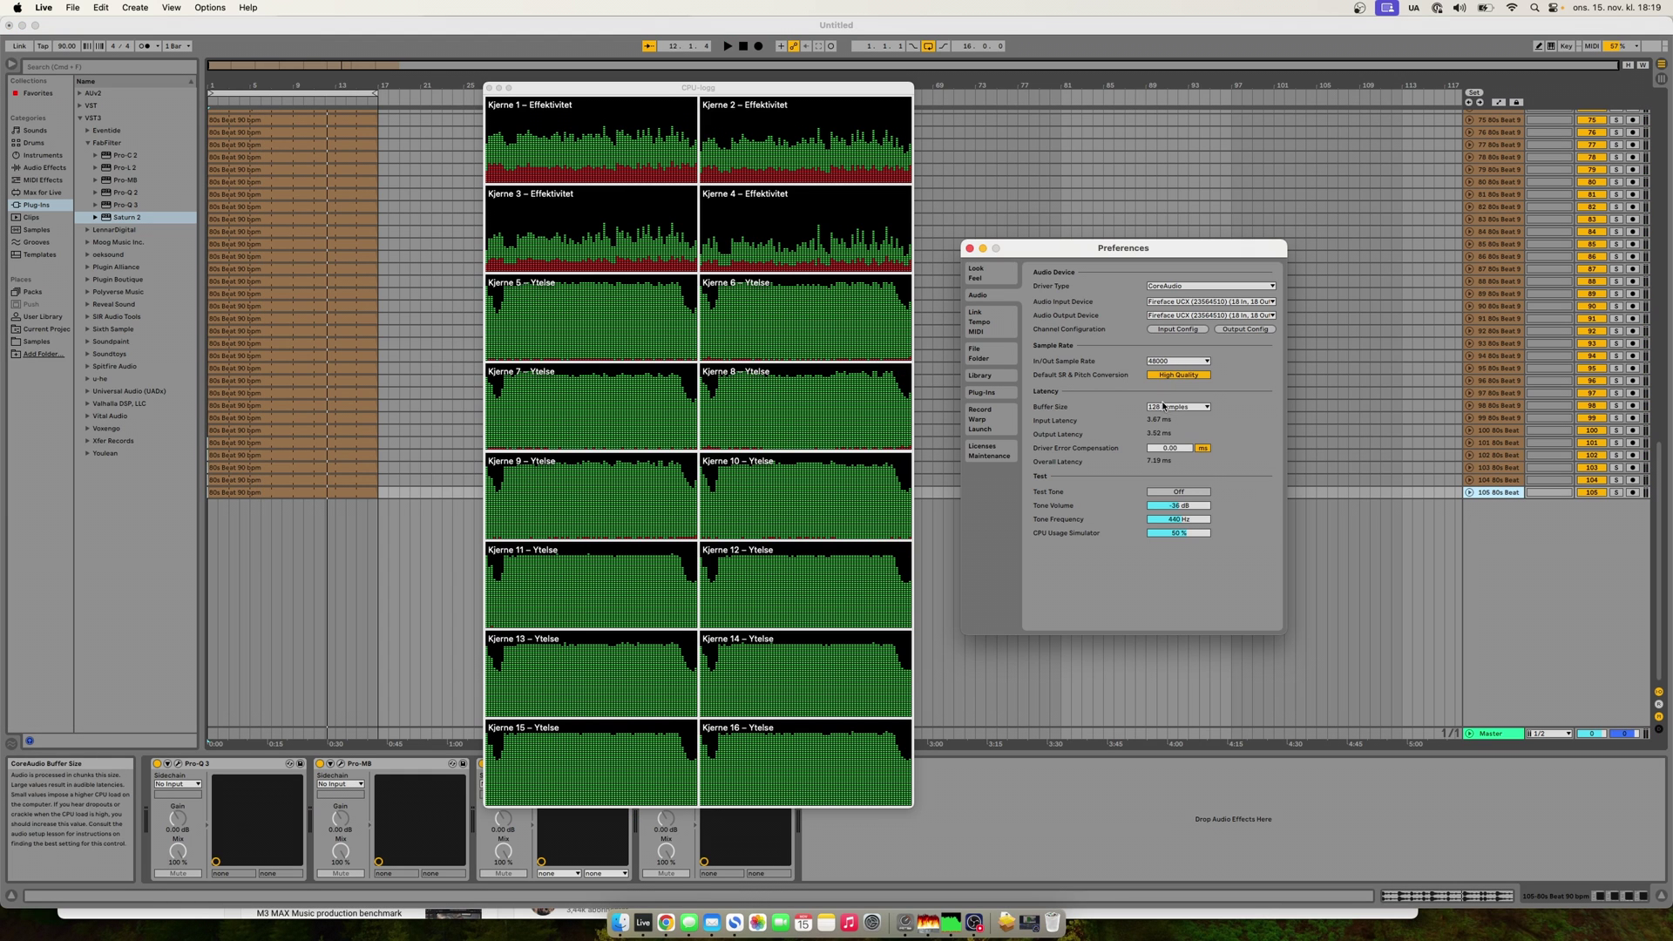
Check the Buffer Size options, then stop the 105-track playback back at 1.1.1.
{"action": "left_click", "coordinate": [1178, 407]}
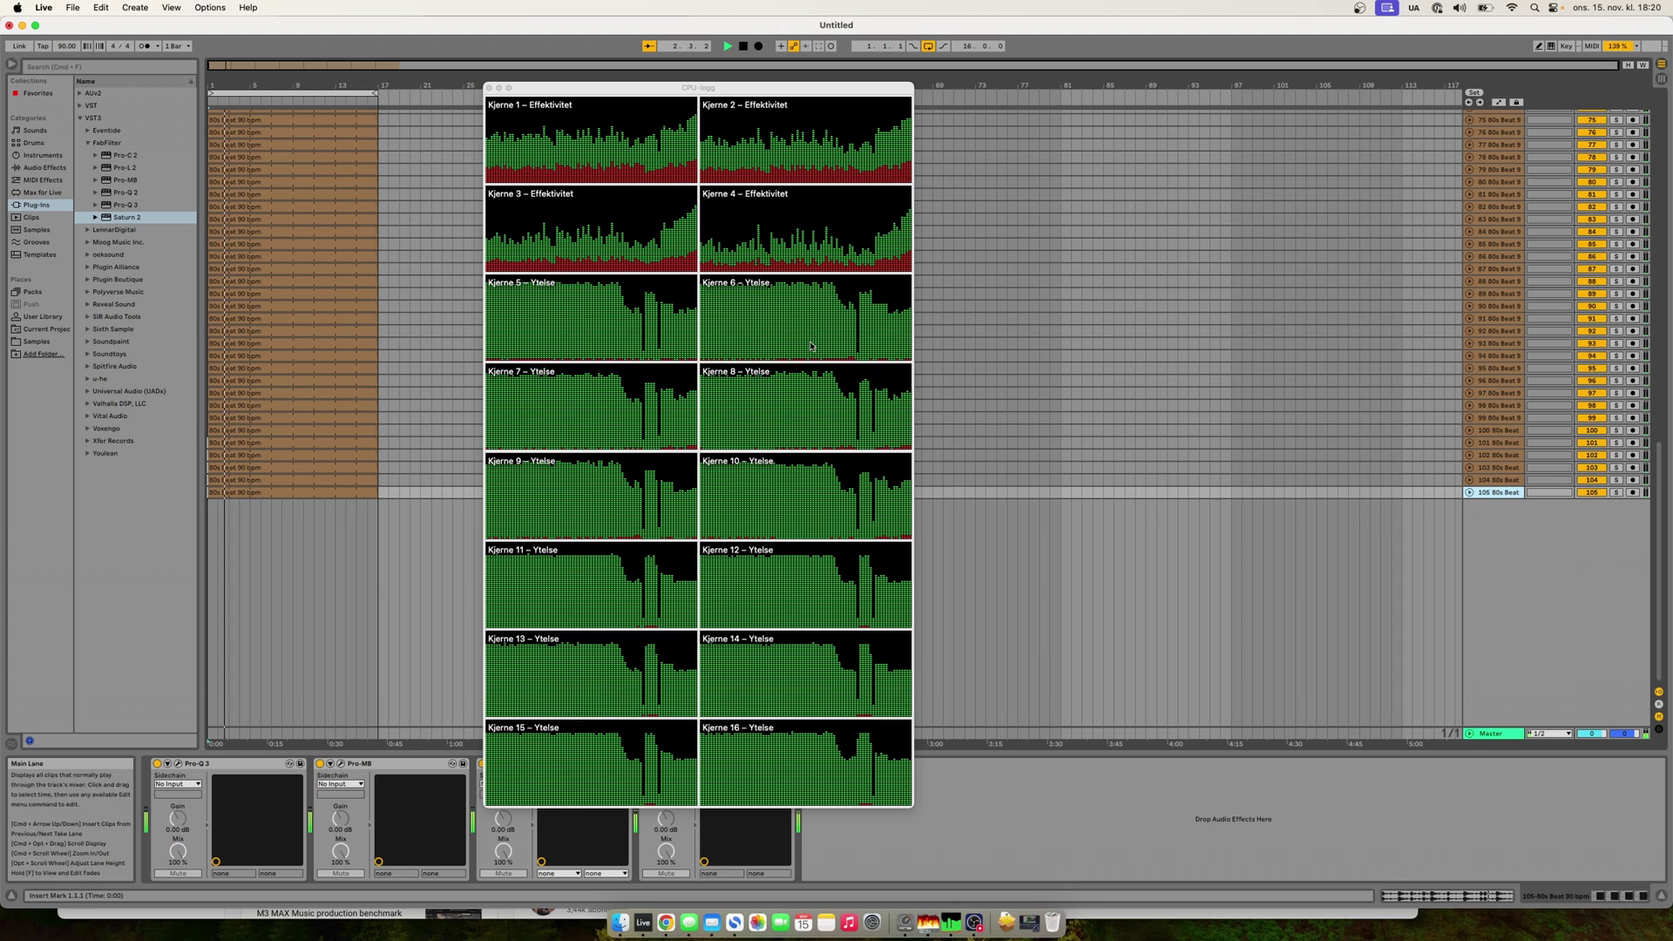
{"action": "key", "text": "space"}
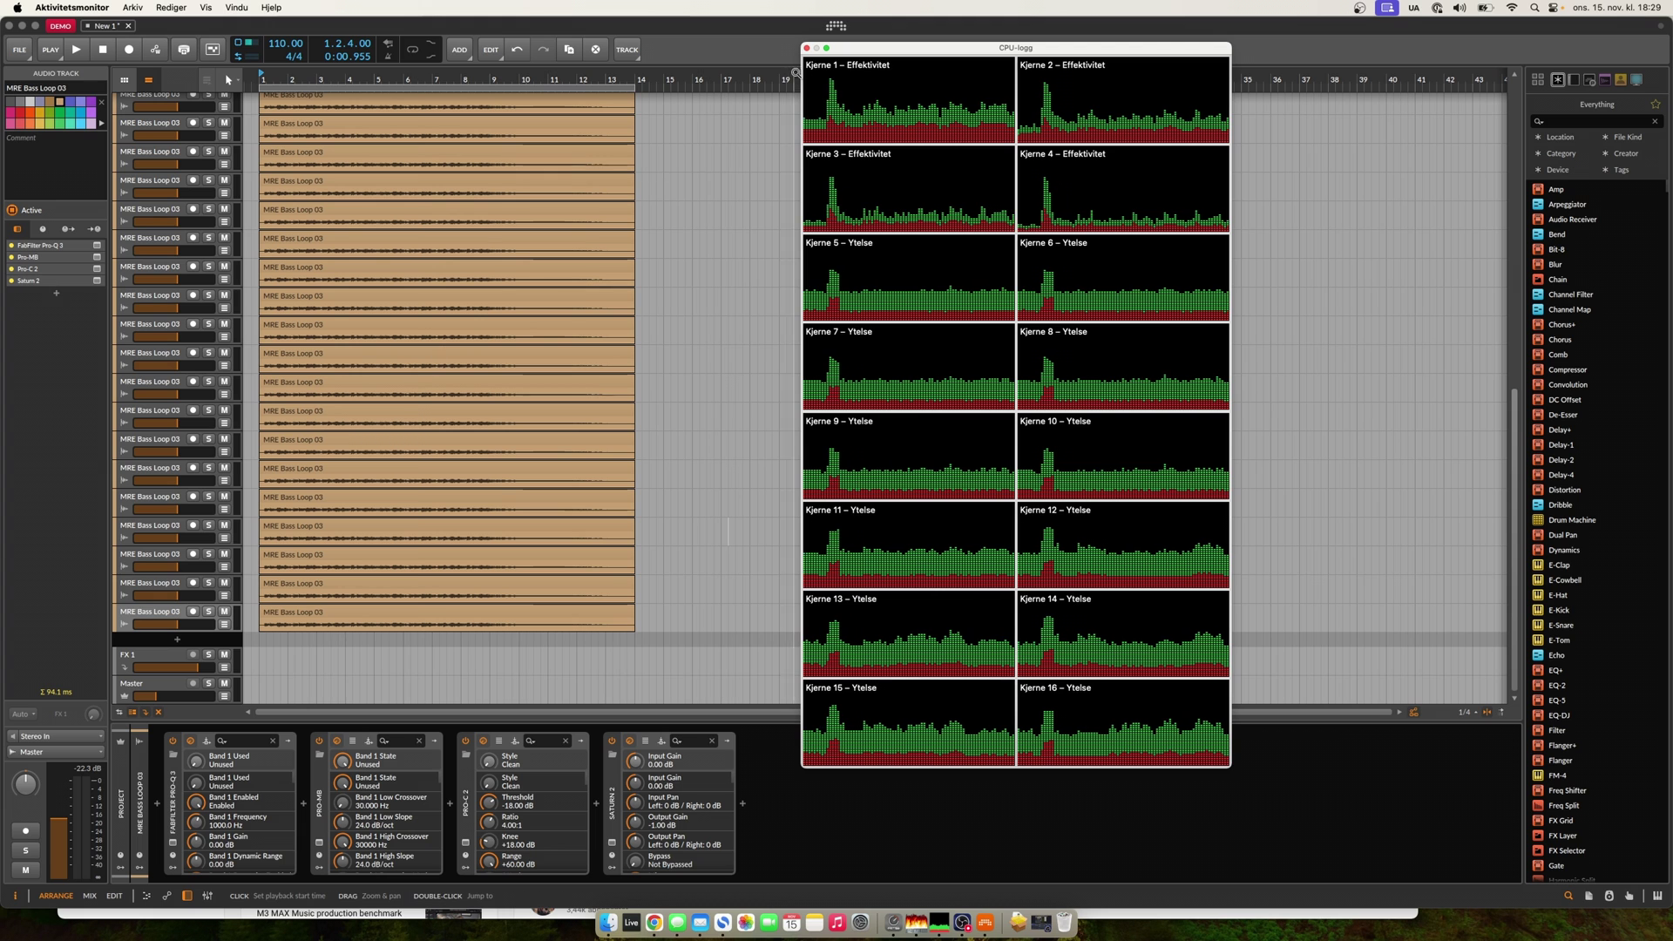
Move the CPU history window left and bring the Bitwig MRE Bass Loop 03 session forward.
{"action": "left_click_drag", "start_coordinate": [881, 57], "coordinate": [770, 44]}
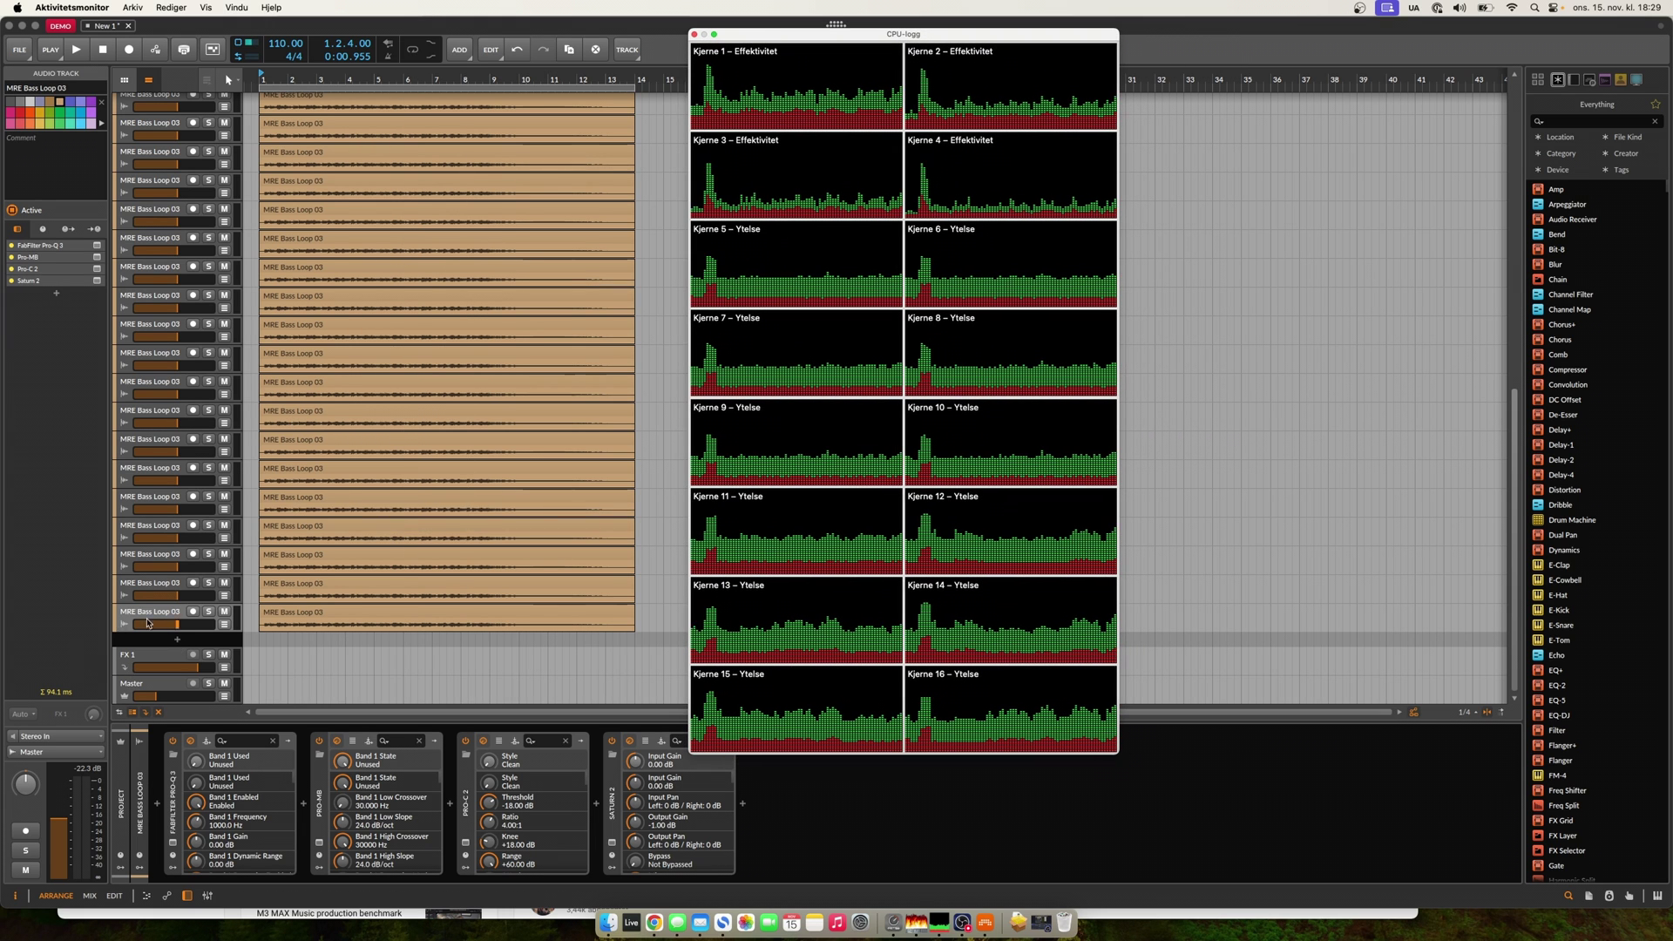
{"action": "scroll", "coordinate": [184, 579], "scroll_direction": "up", "scroll_amount": 3}
{"action": "scroll", "coordinate": [184, 578], "scroll_direction": "down", "scroll_amount": 2}
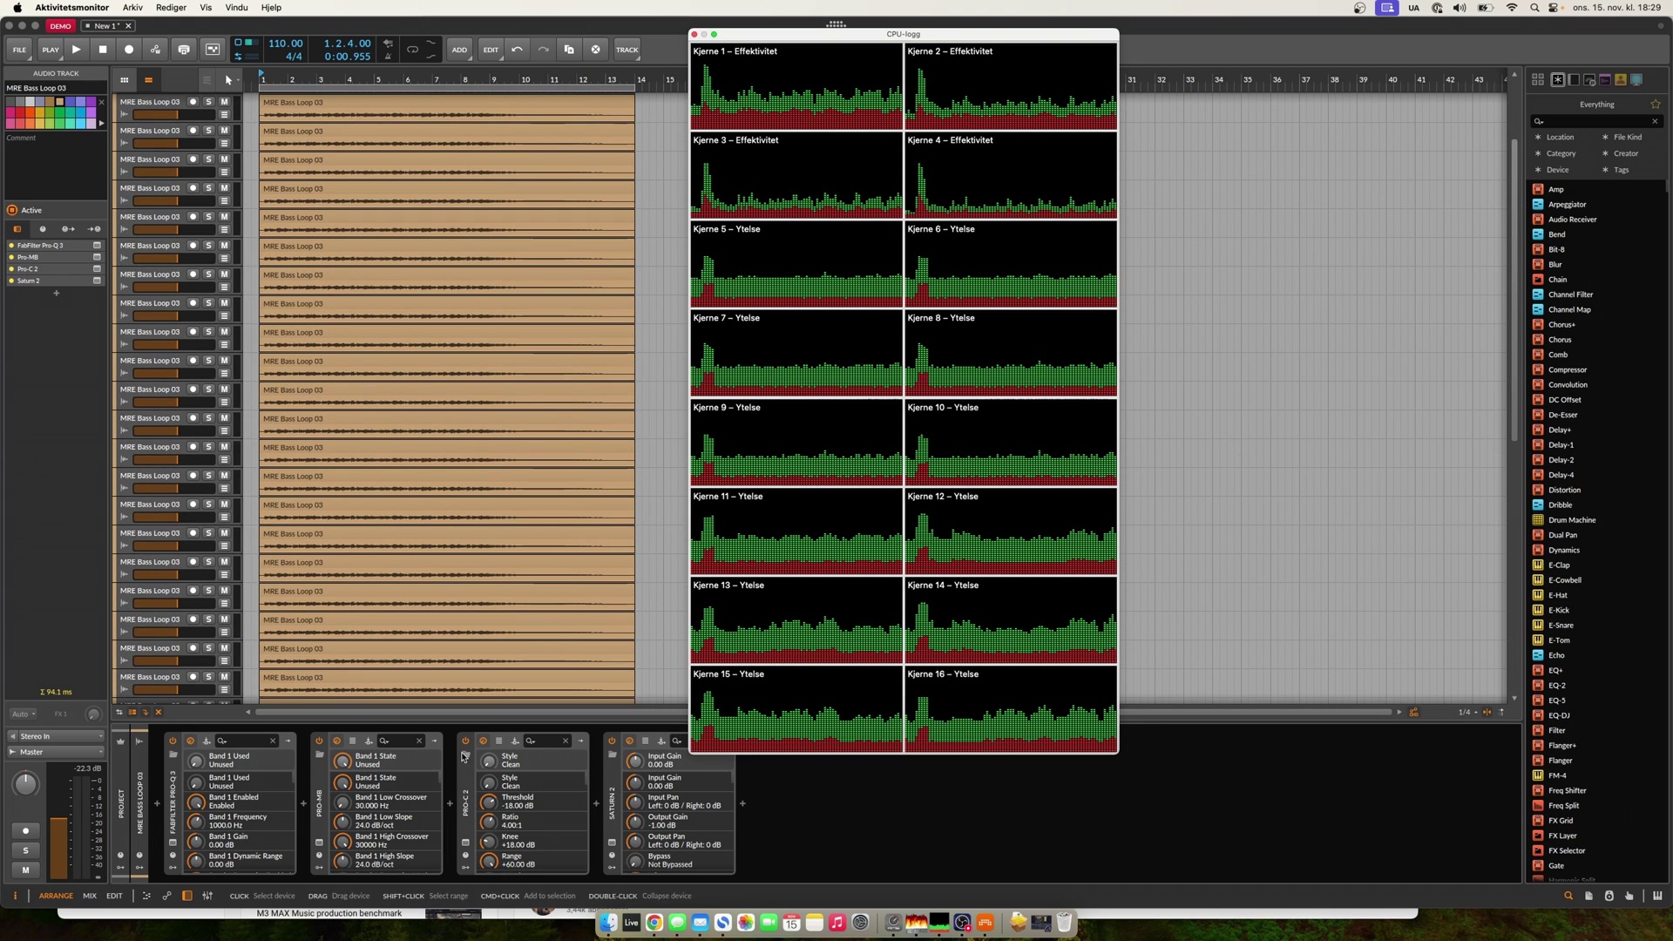
{"action": "scroll", "coordinate": [383, 514], "scroll_direction": "down", "scroll_amount": 1}
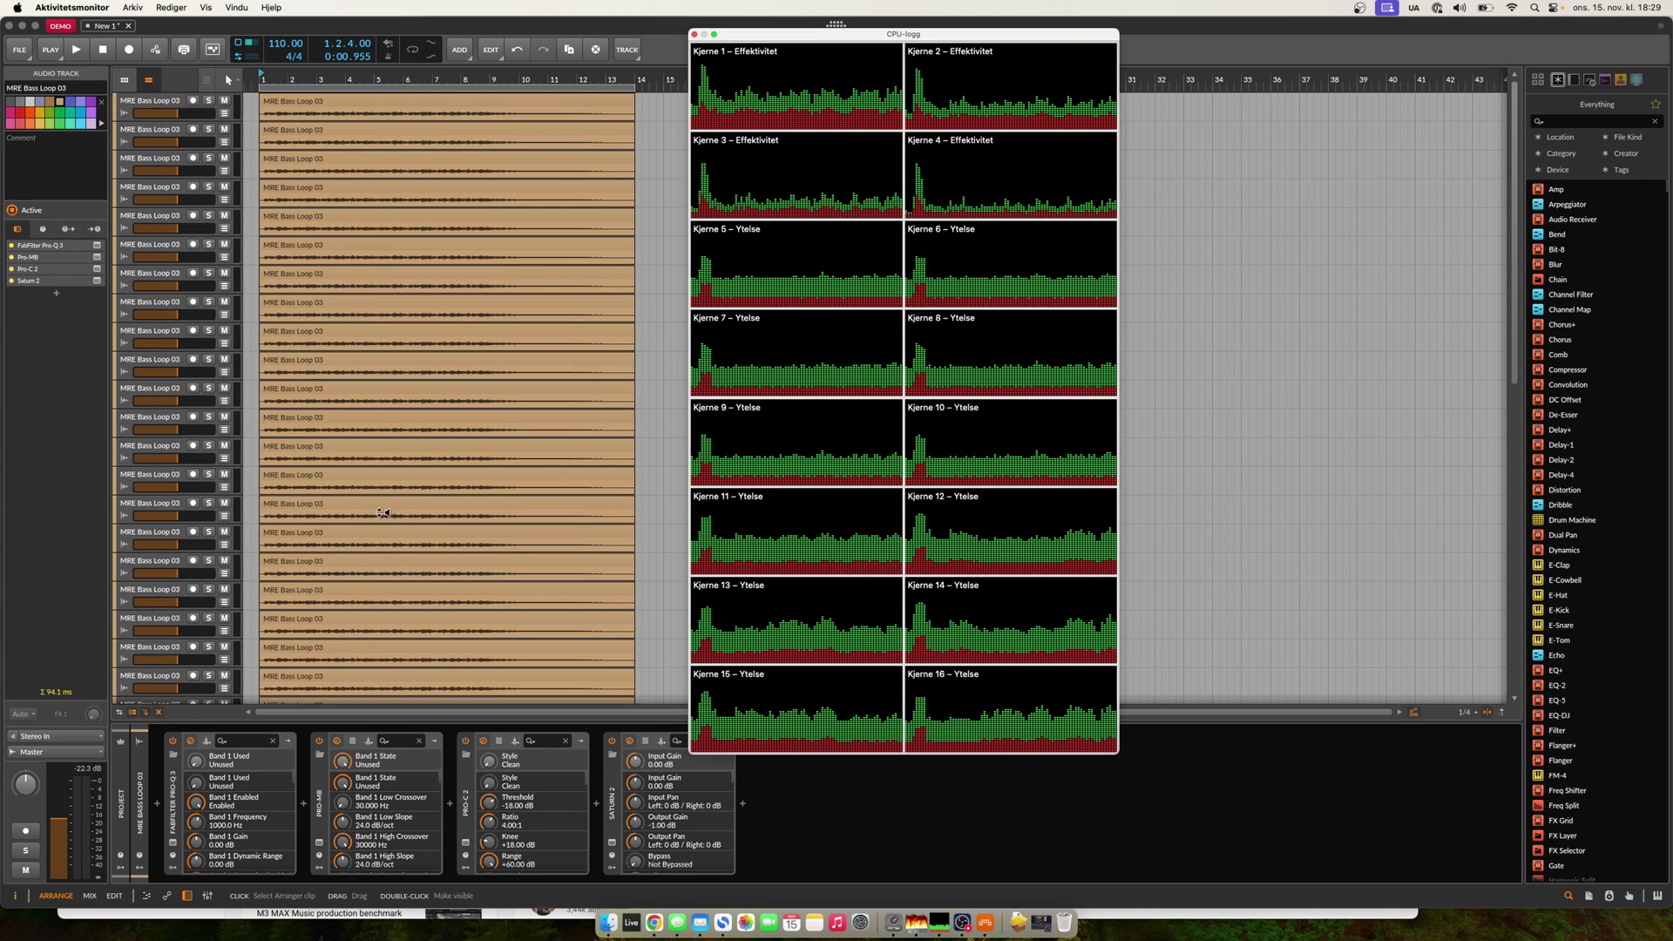
{"action": "left_click", "coordinate": [172, 27]}
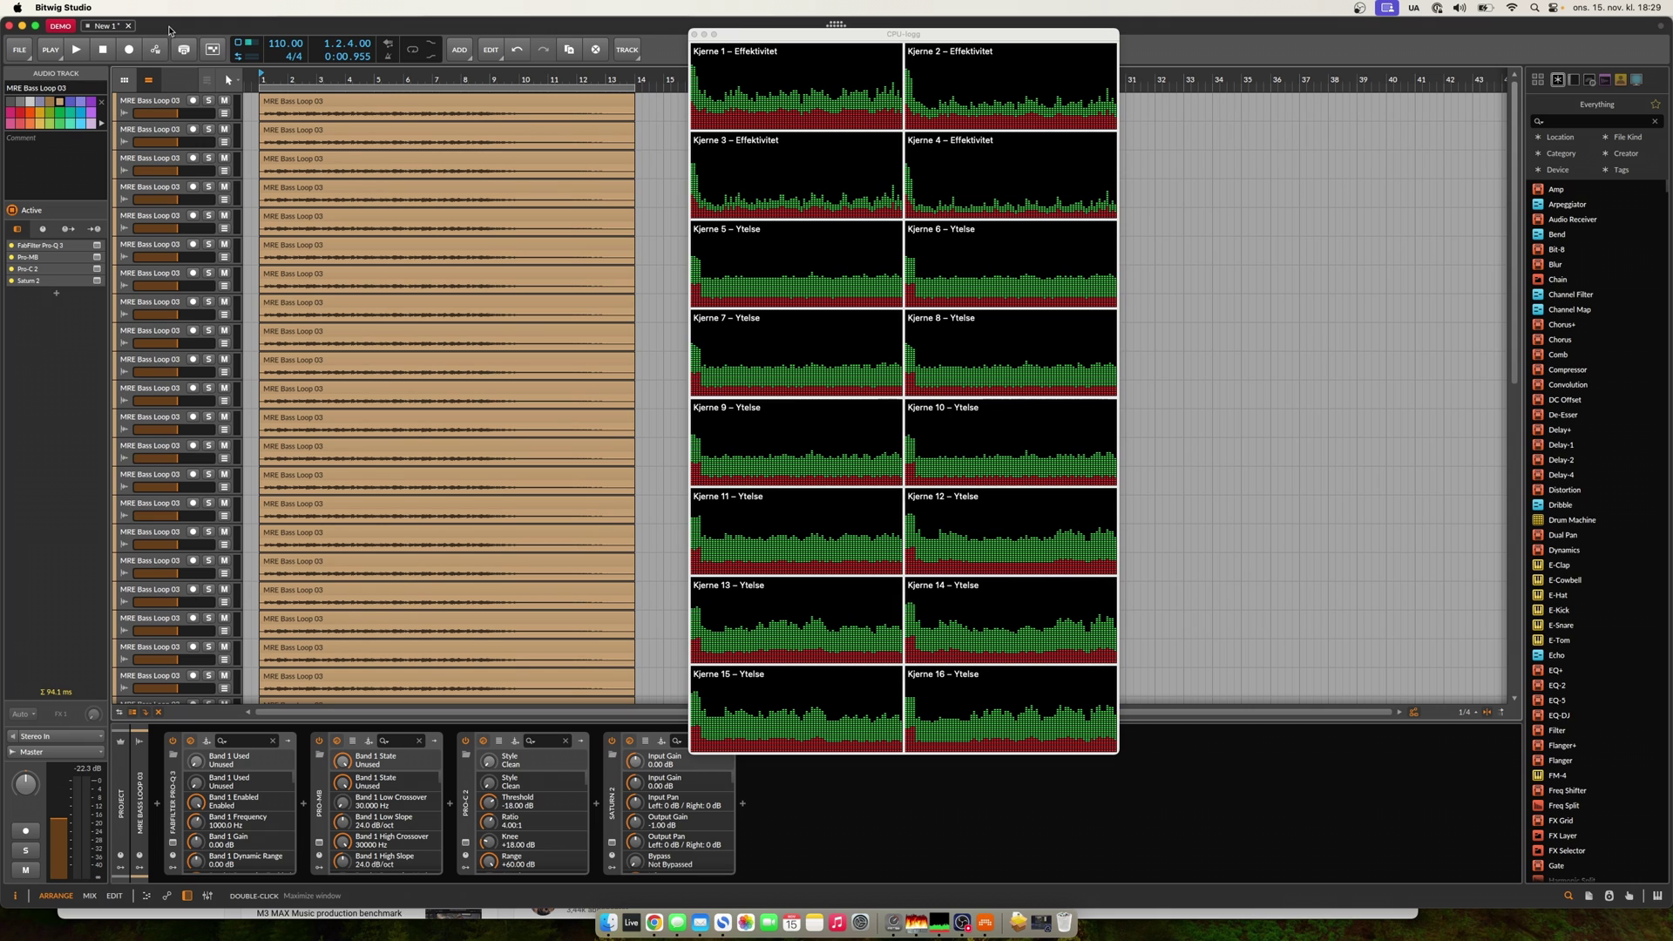
Check Bitwig's audio settings (48000 Hz, 32-sample block), close them, and reposition CPU history.
{"action": "key", "text": "super+comma"}
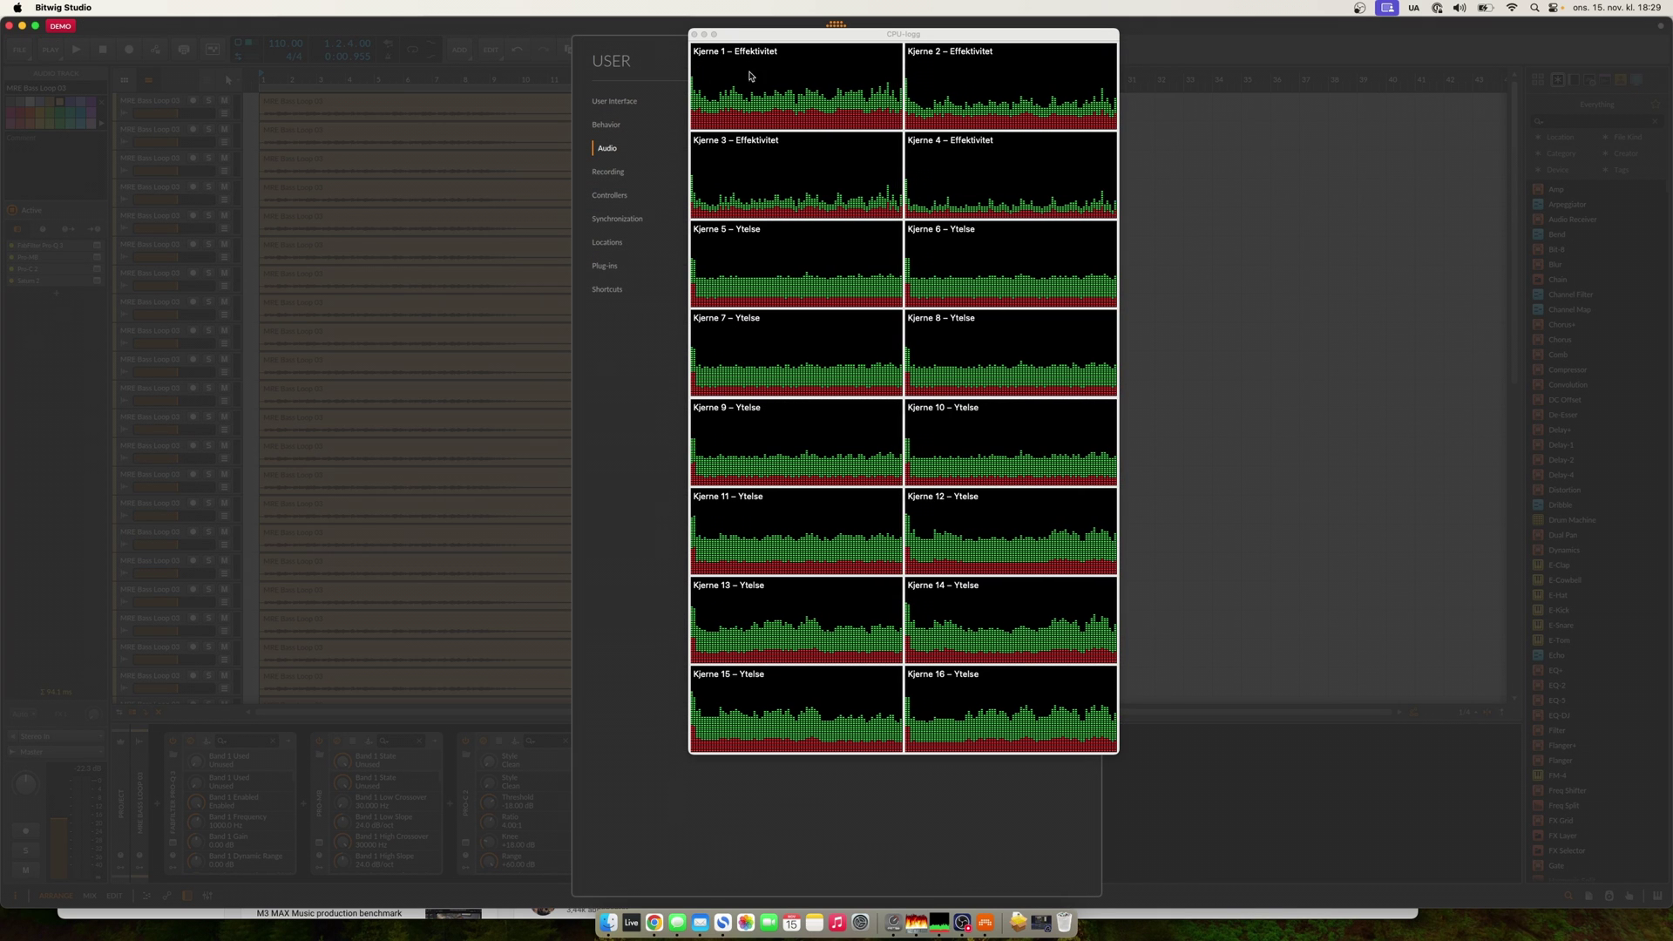
{"action": "left_click_drag", "start_coordinate": [795, 37], "coordinate": [1228, 28]}
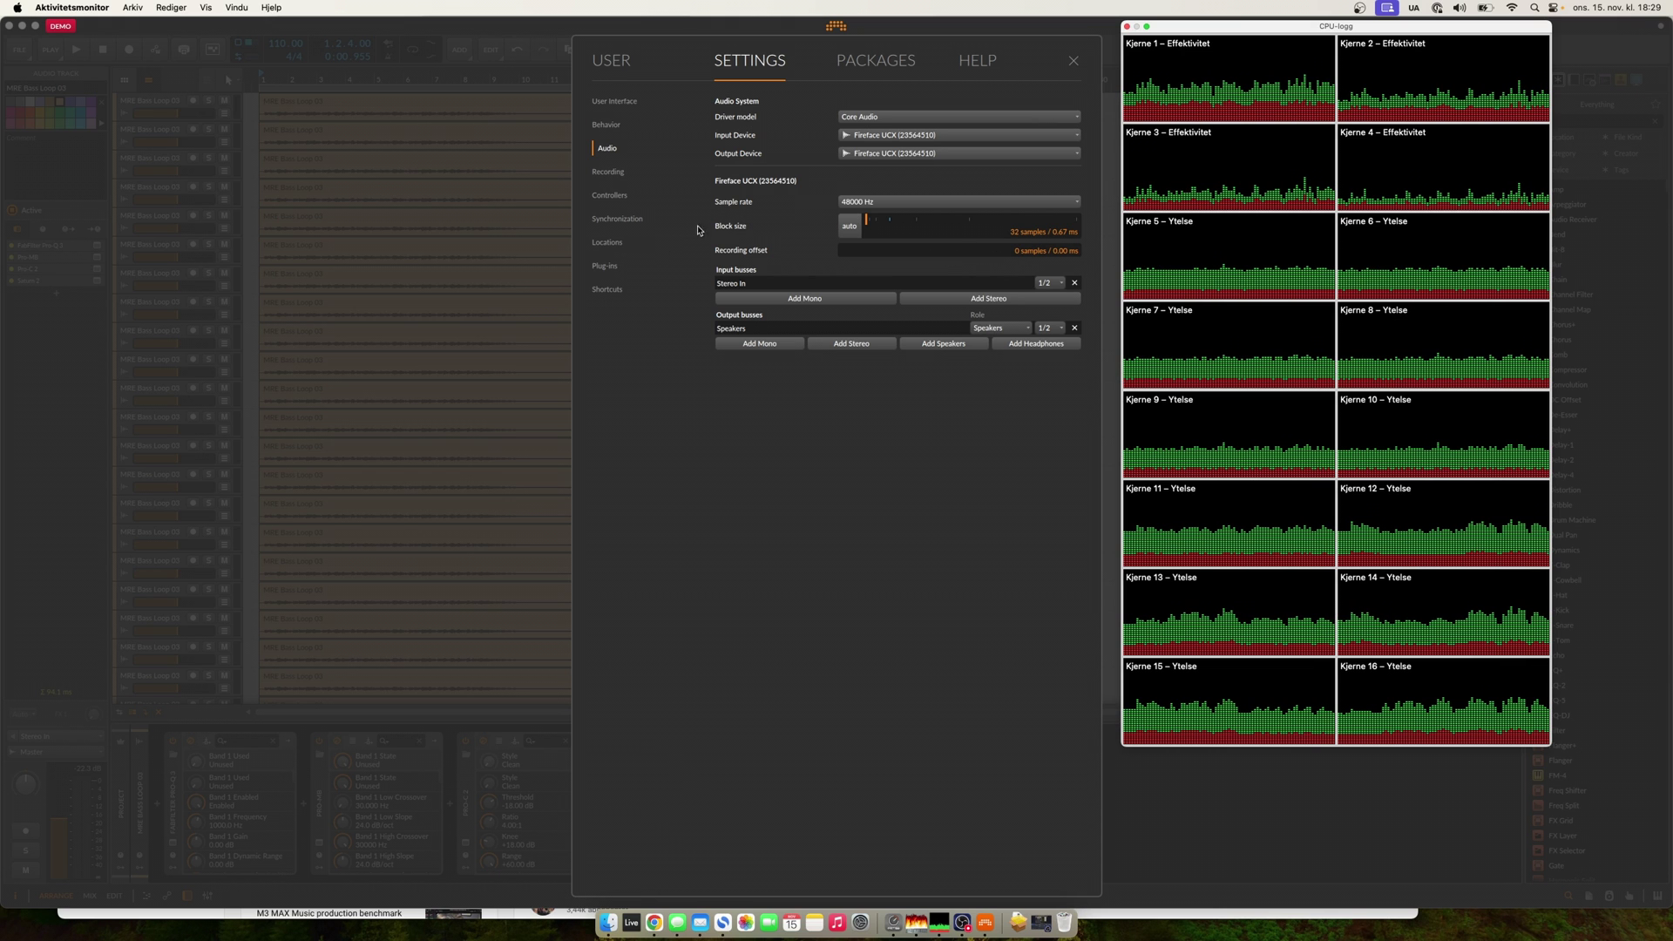
{"action": "left_click", "coordinate": [1074, 61]}
{"action": "left_click_drag", "start_coordinate": [1281, 27], "coordinate": [911, 24]}
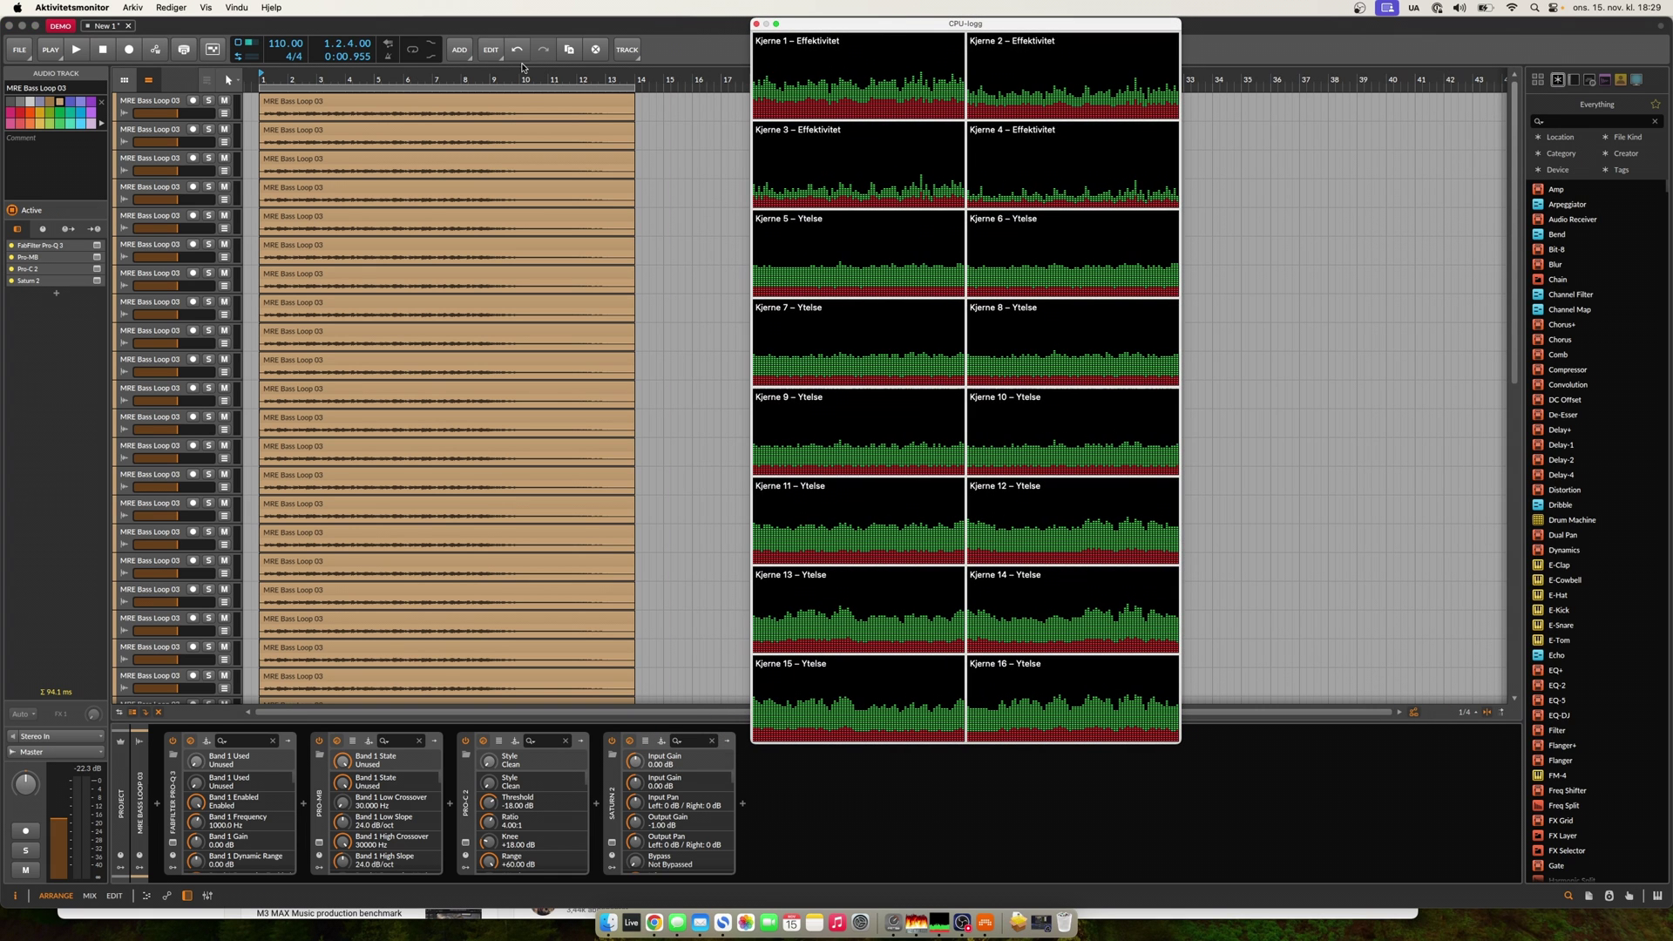
Play the 40-track bass loop session and raise the Master fader.
{"action": "scroll", "coordinate": [174, 253], "scroll_direction": "down", "scroll_amount": 8}
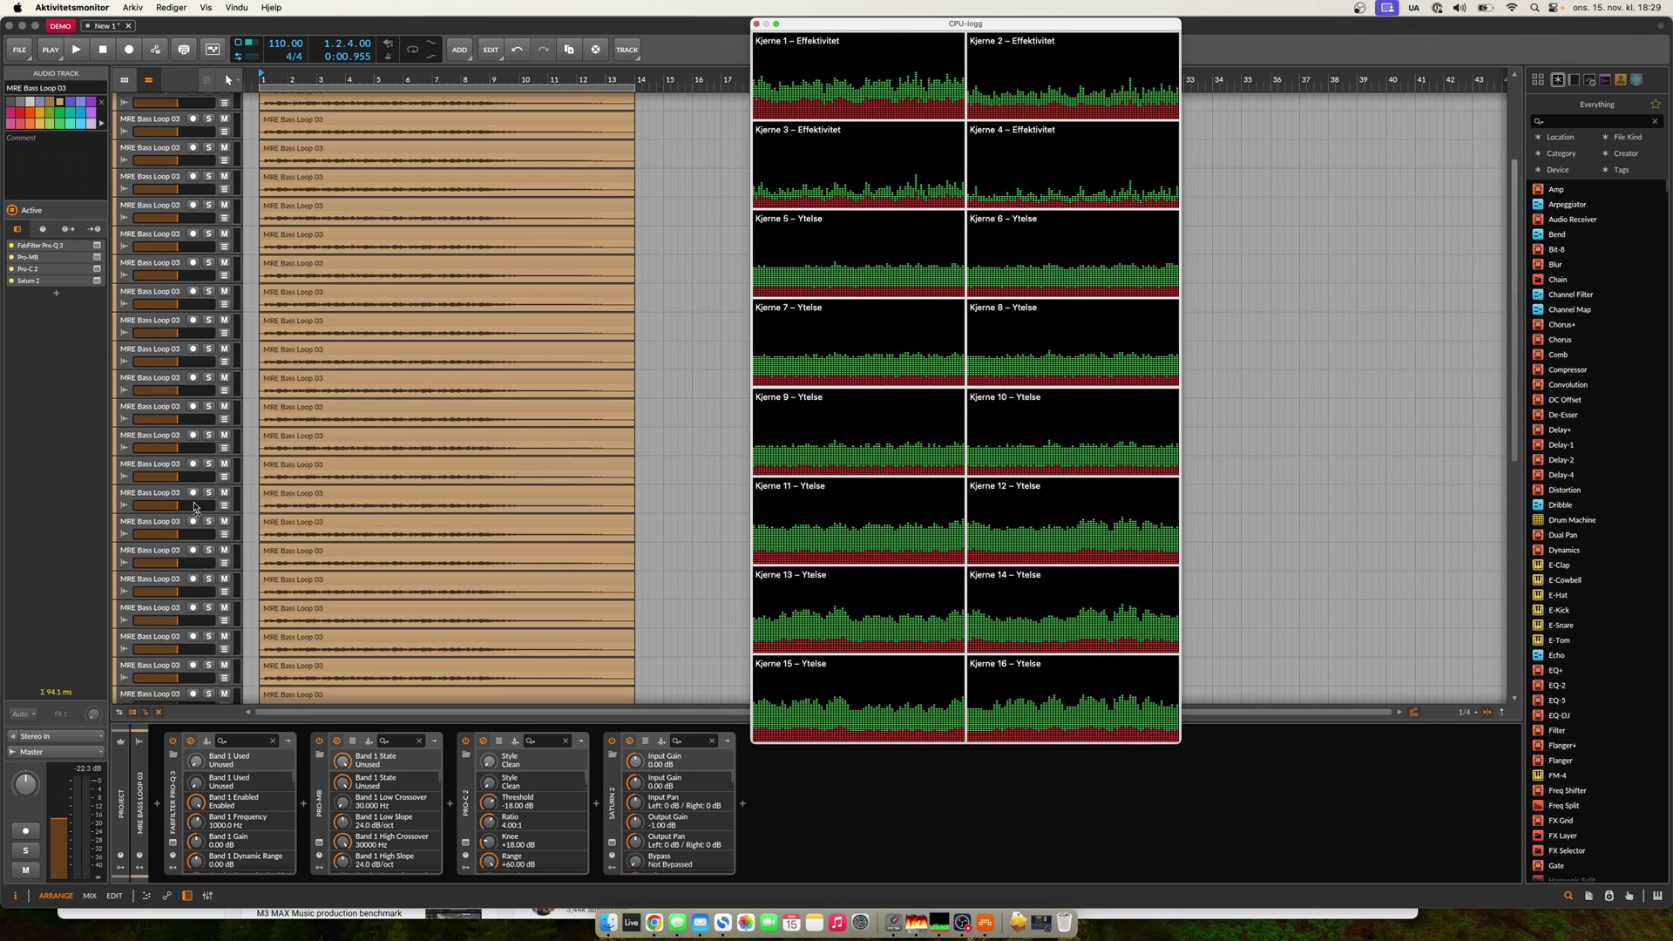
{"action": "scroll", "coordinate": [170, 520], "scroll_direction": "down", "scroll_amount": 3}
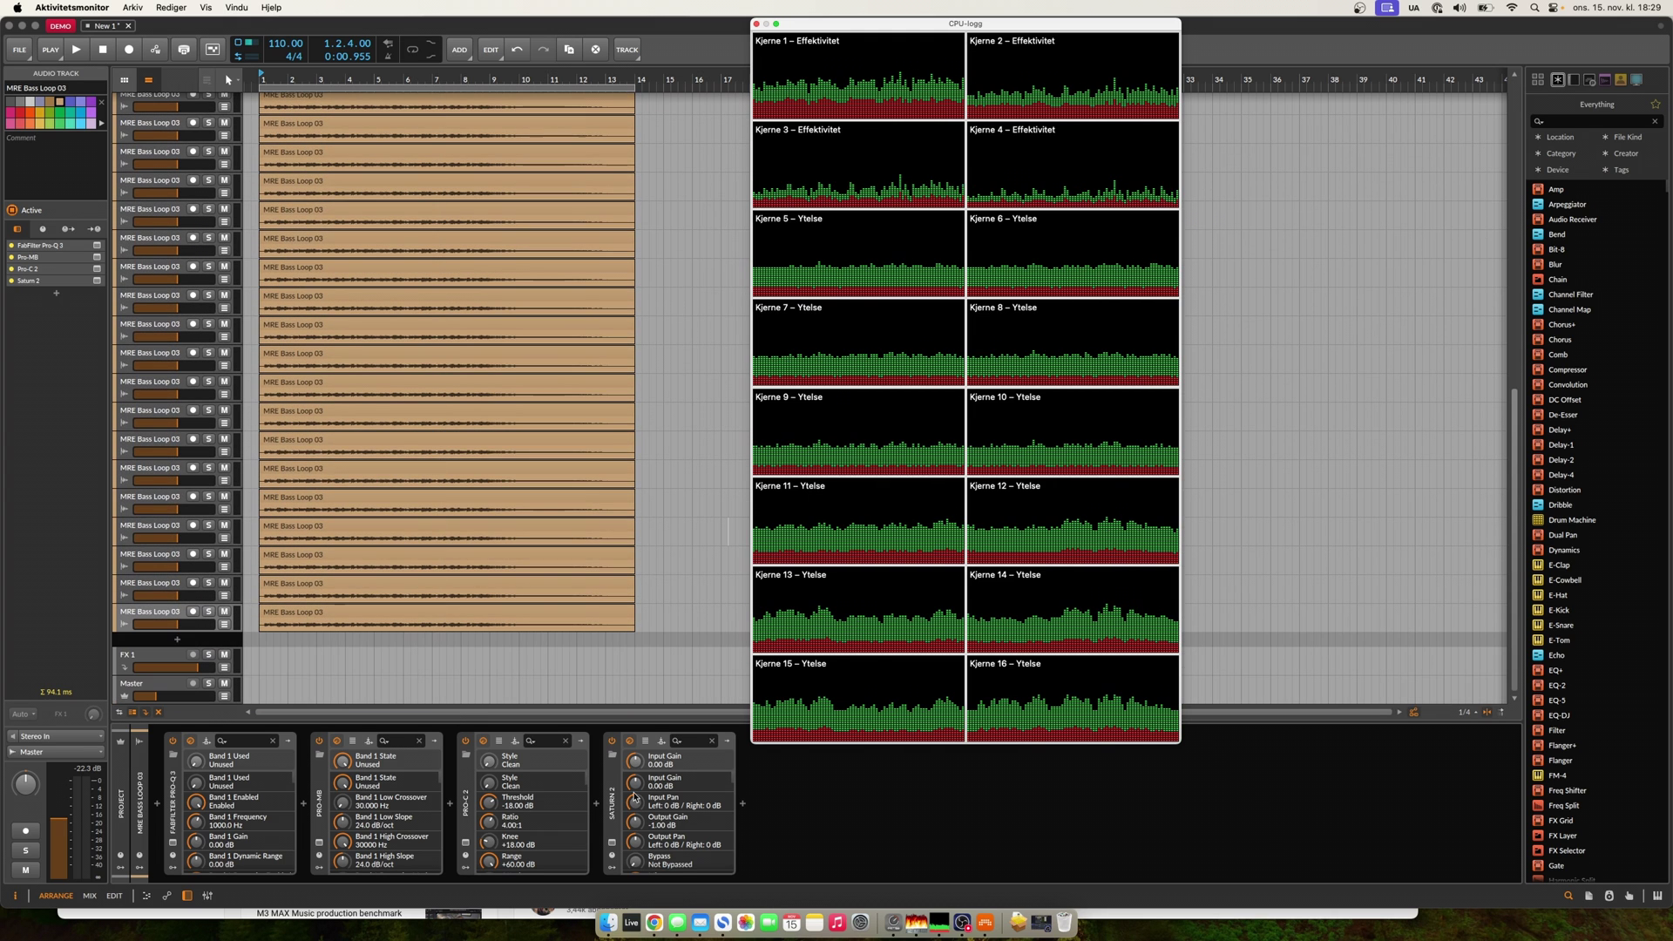
{"action": "left_click", "coordinate": [99, 51]}
{"action": "key", "text": "space"}
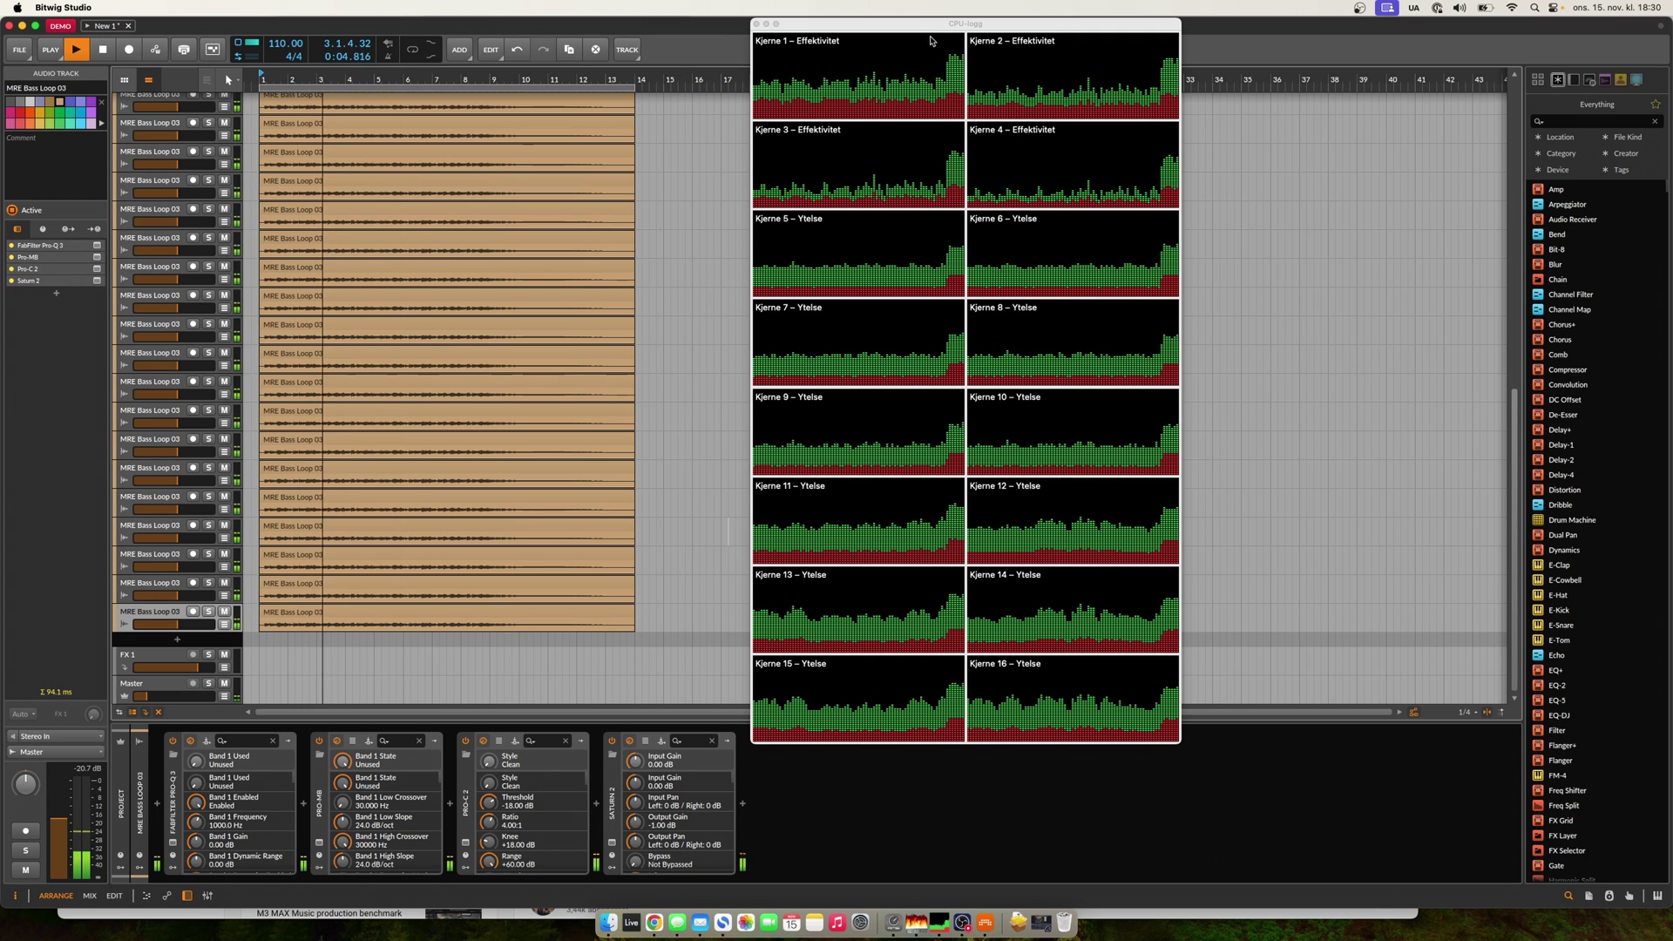
{"action": "left_click_drag", "start_coordinate": [933, 39], "coordinate": [855, 38]}
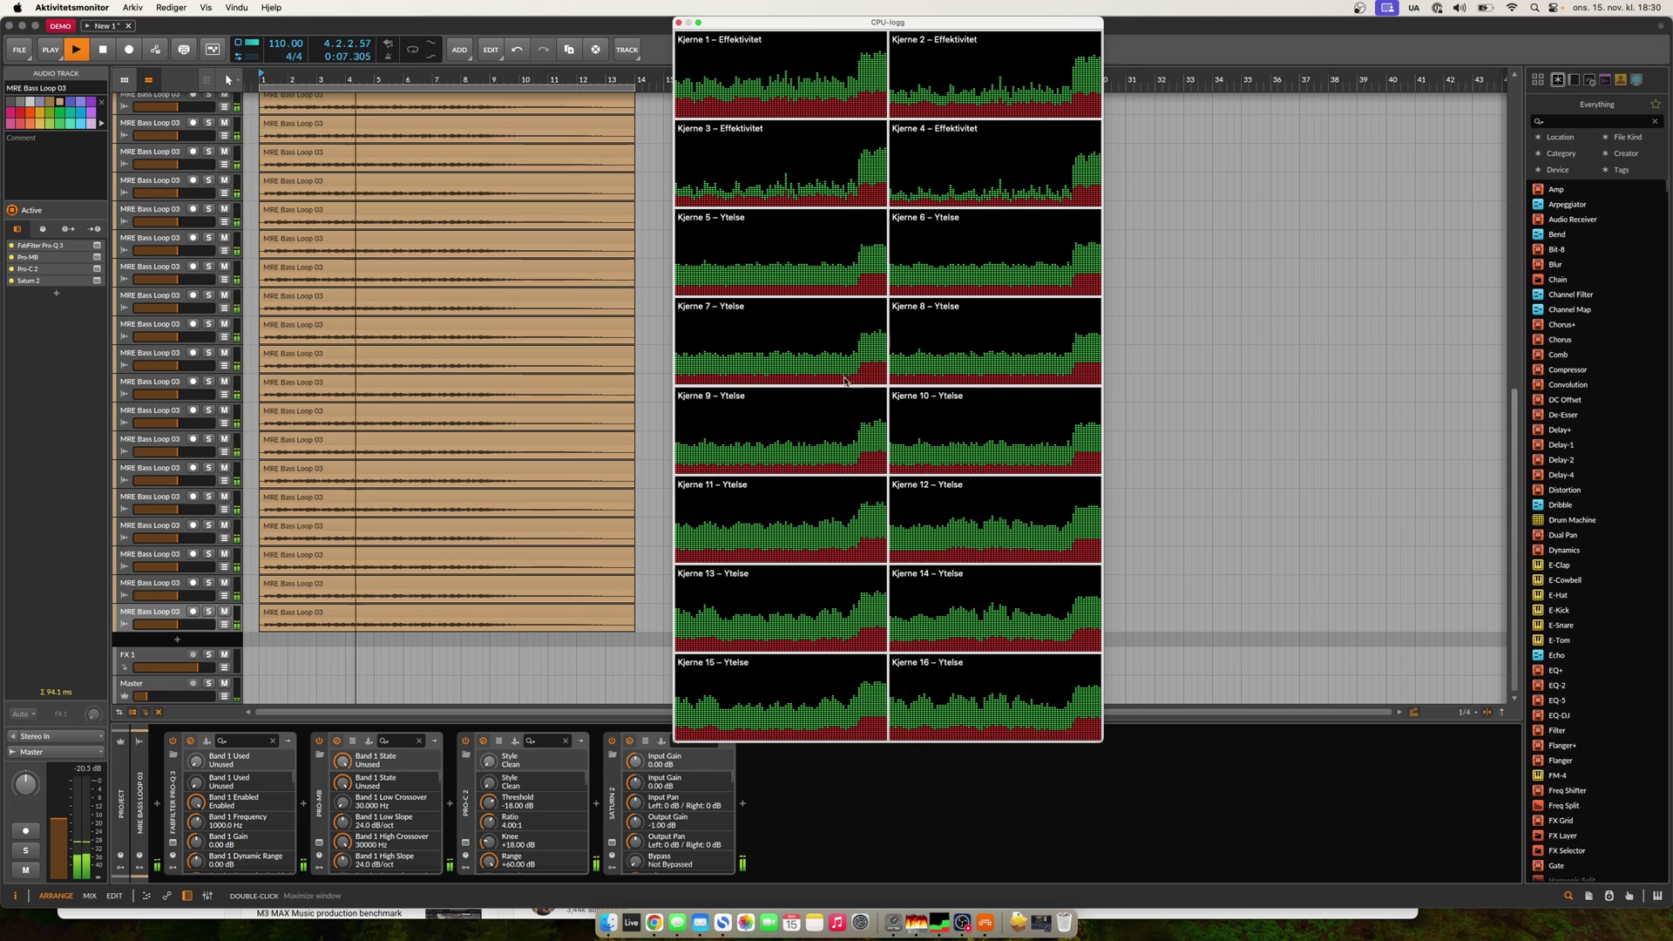
{"action": "left_click_drag", "start_coordinate": [148, 700], "coordinate": [154, 700]}
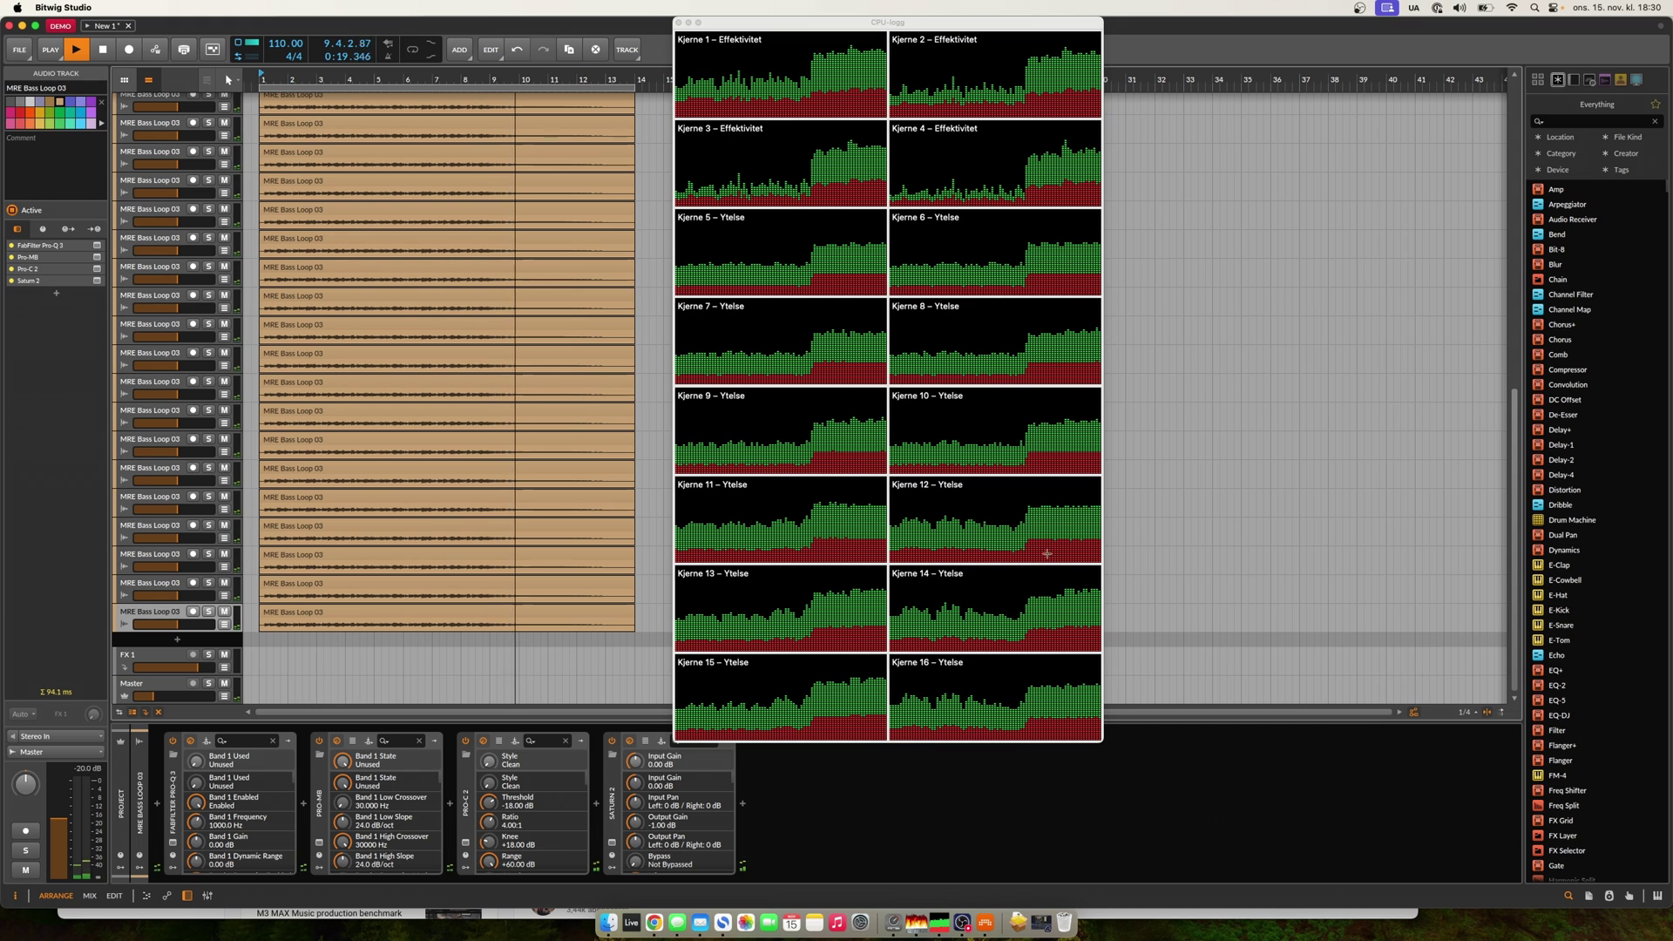
Select the loop region, check the 256-sample block at 48000 Hz, and stop playback.
{"action": "left_click", "coordinate": [385, 86]}
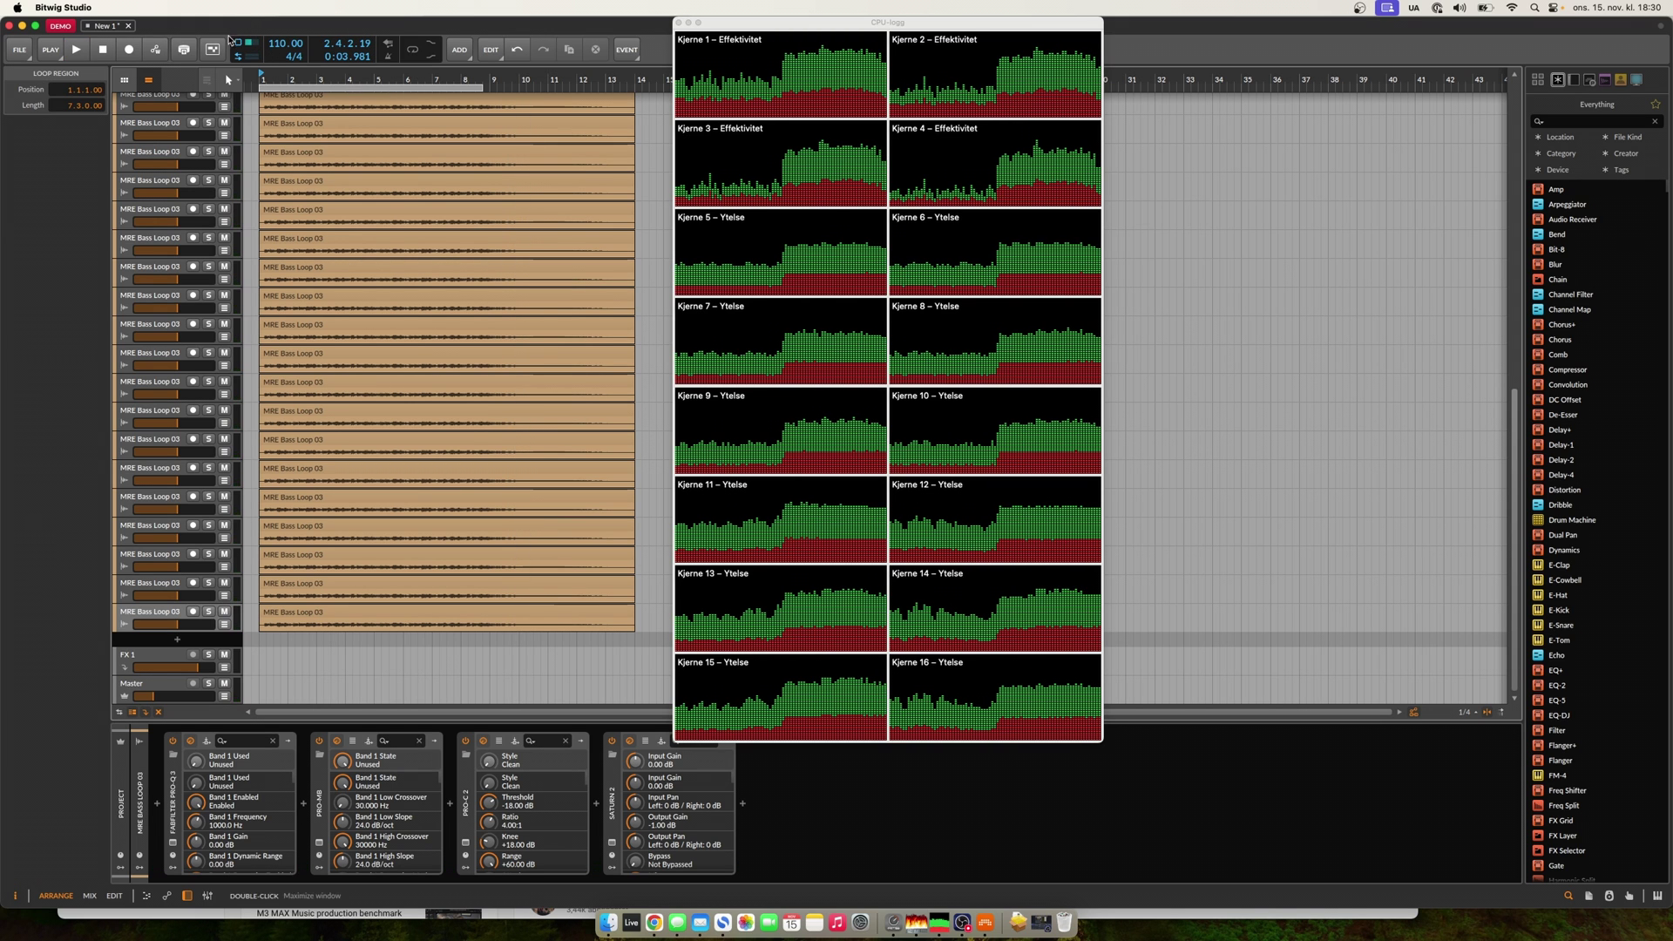
{"action": "key", "text": "super+comma"}
{"action": "left_click_drag", "start_coordinate": [808, 23], "coordinate": [1335, 35]}
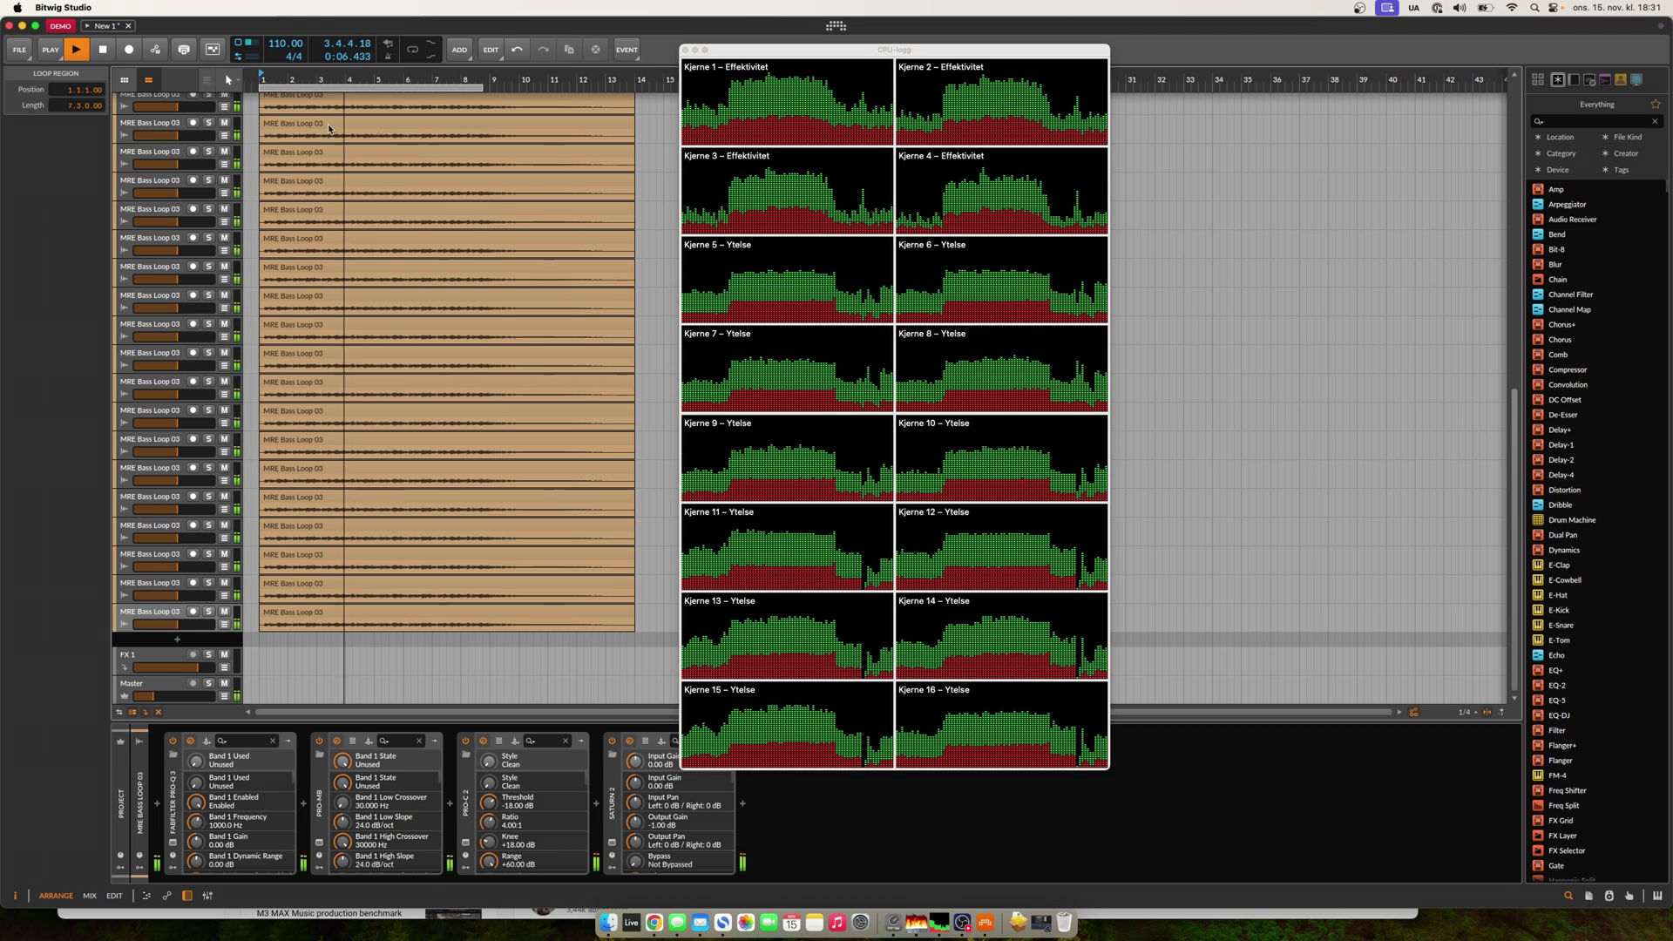
{"action": "key", "text": "space"}
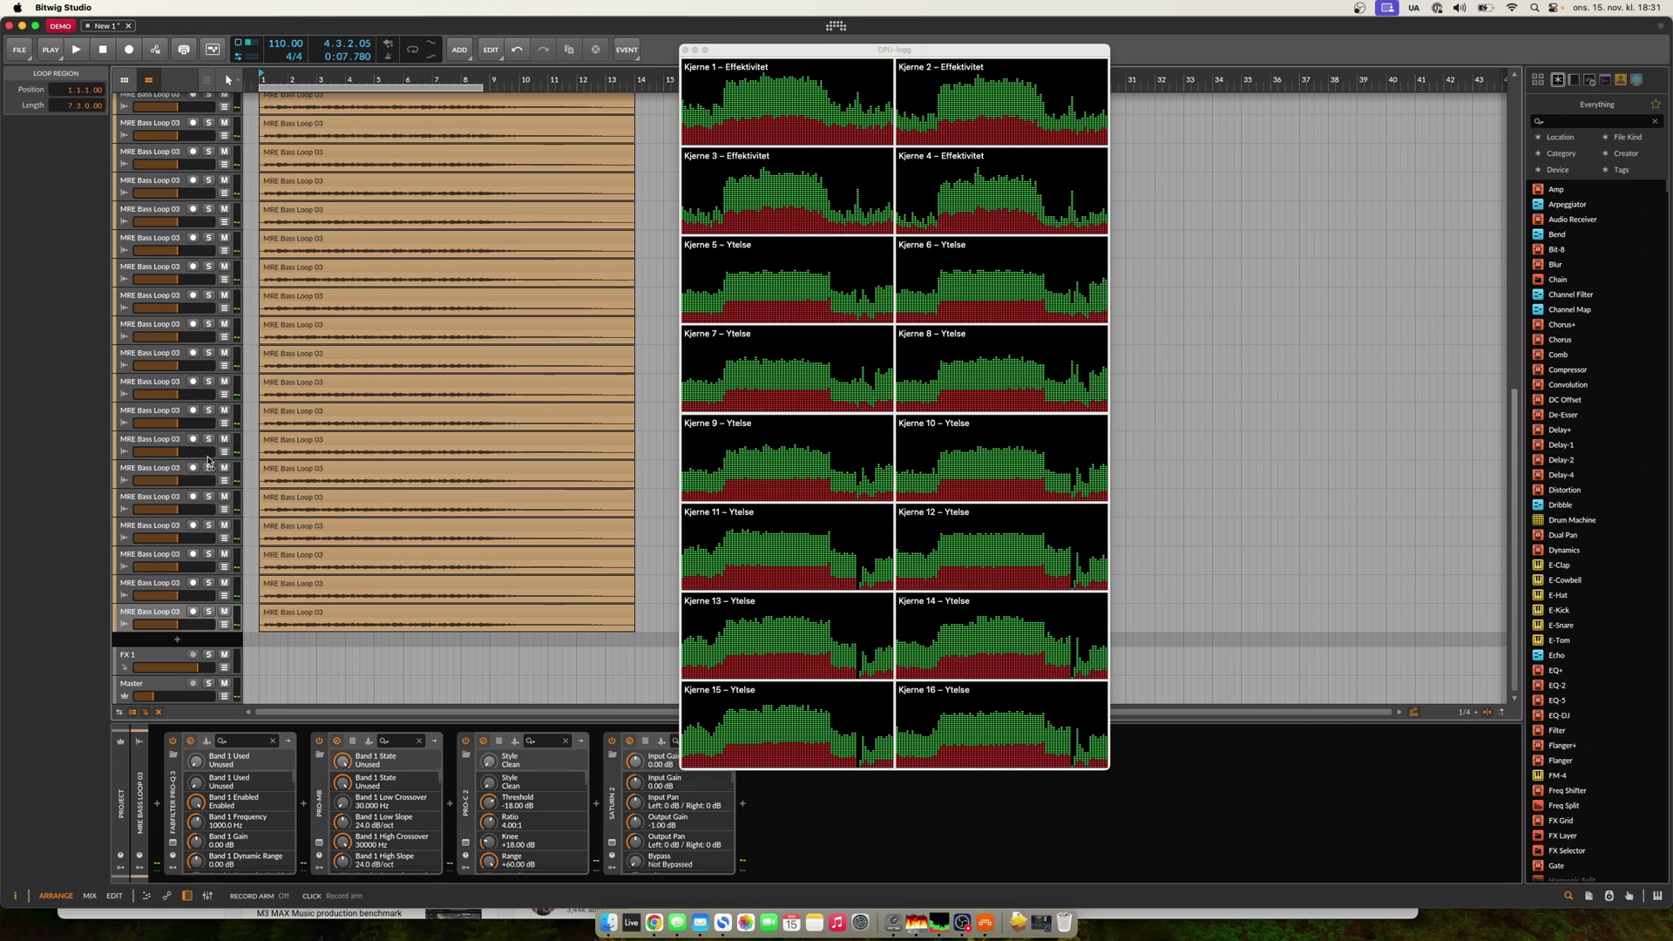
Copy all 40 bass loop tracks below the last to make 80 tracks and play them.
{"action": "left_click", "coordinate": [208, 461]}
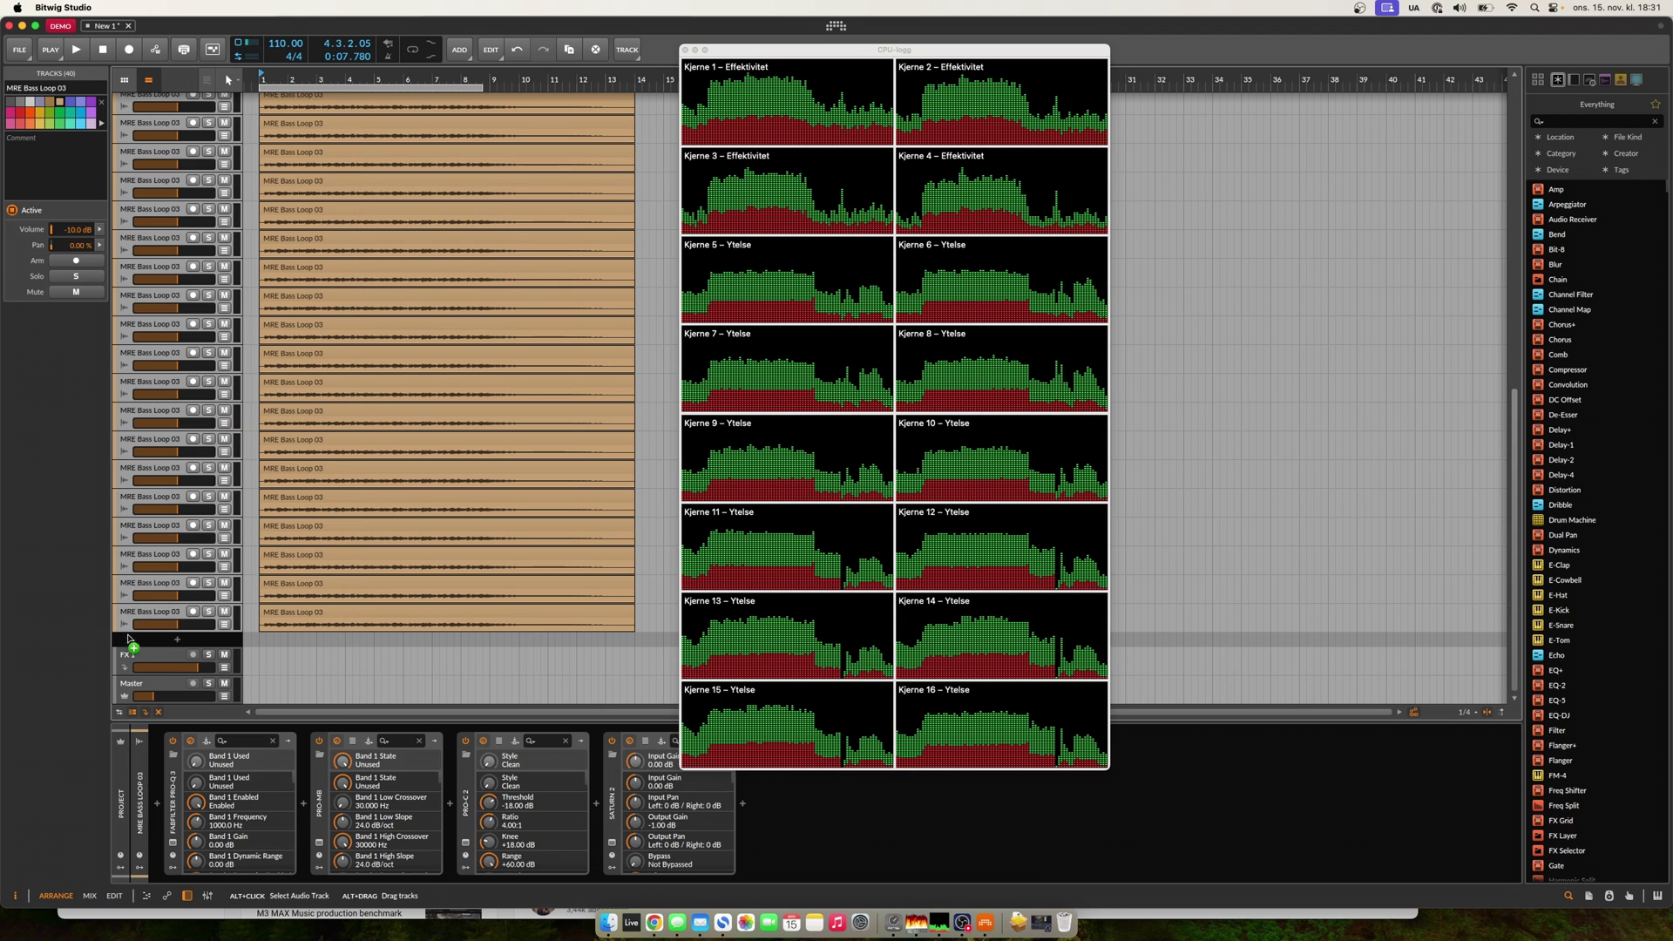
{"action": "left_click_drag", "start_coordinate": [128, 644], "coordinate": [140, 653]}
{"action": "key", "text": "space"}
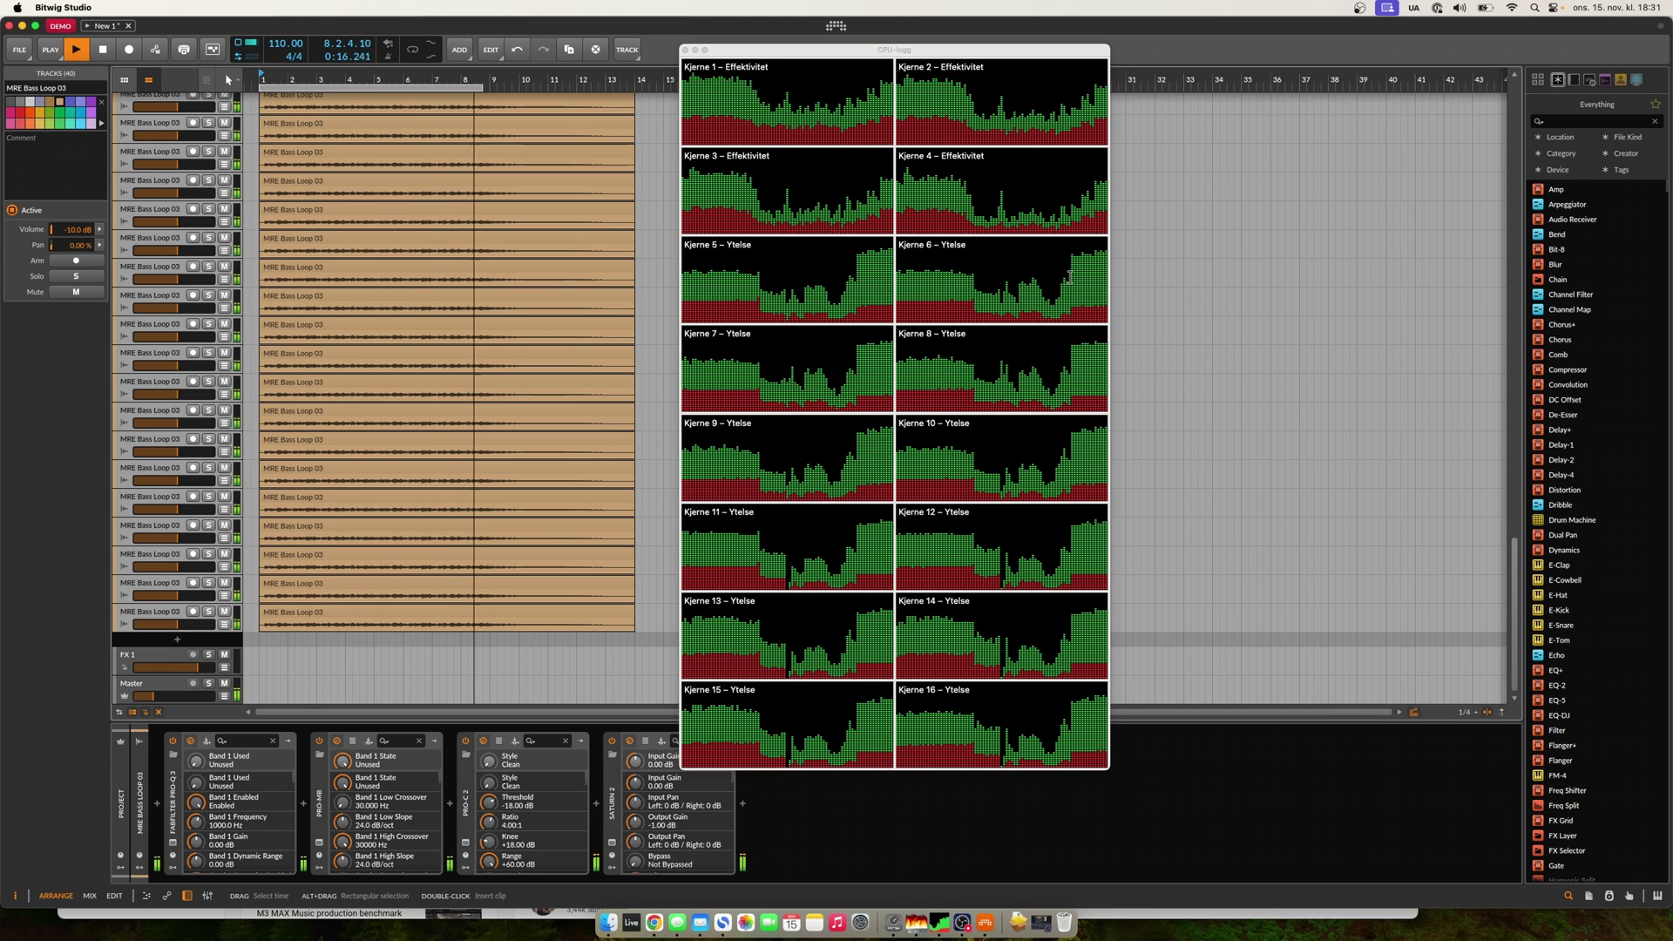
{"action": "key", "text": "space"}
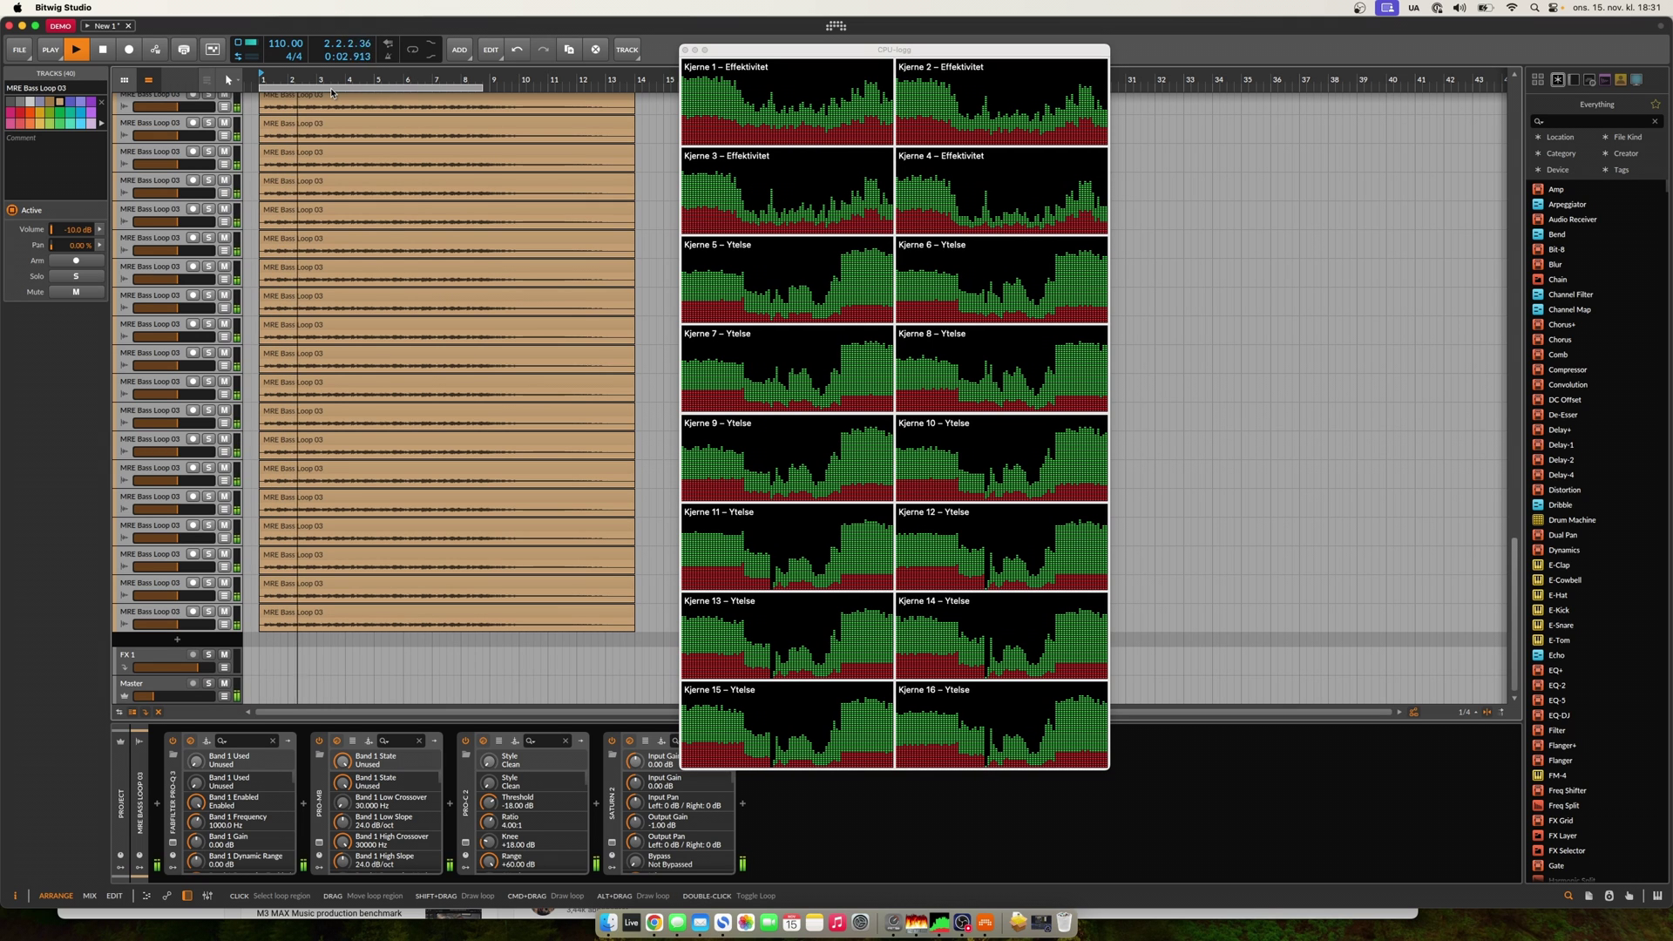
Stop the 80-track session, select one bass loop track, and restart playback.
{"action": "key", "text": "space"}
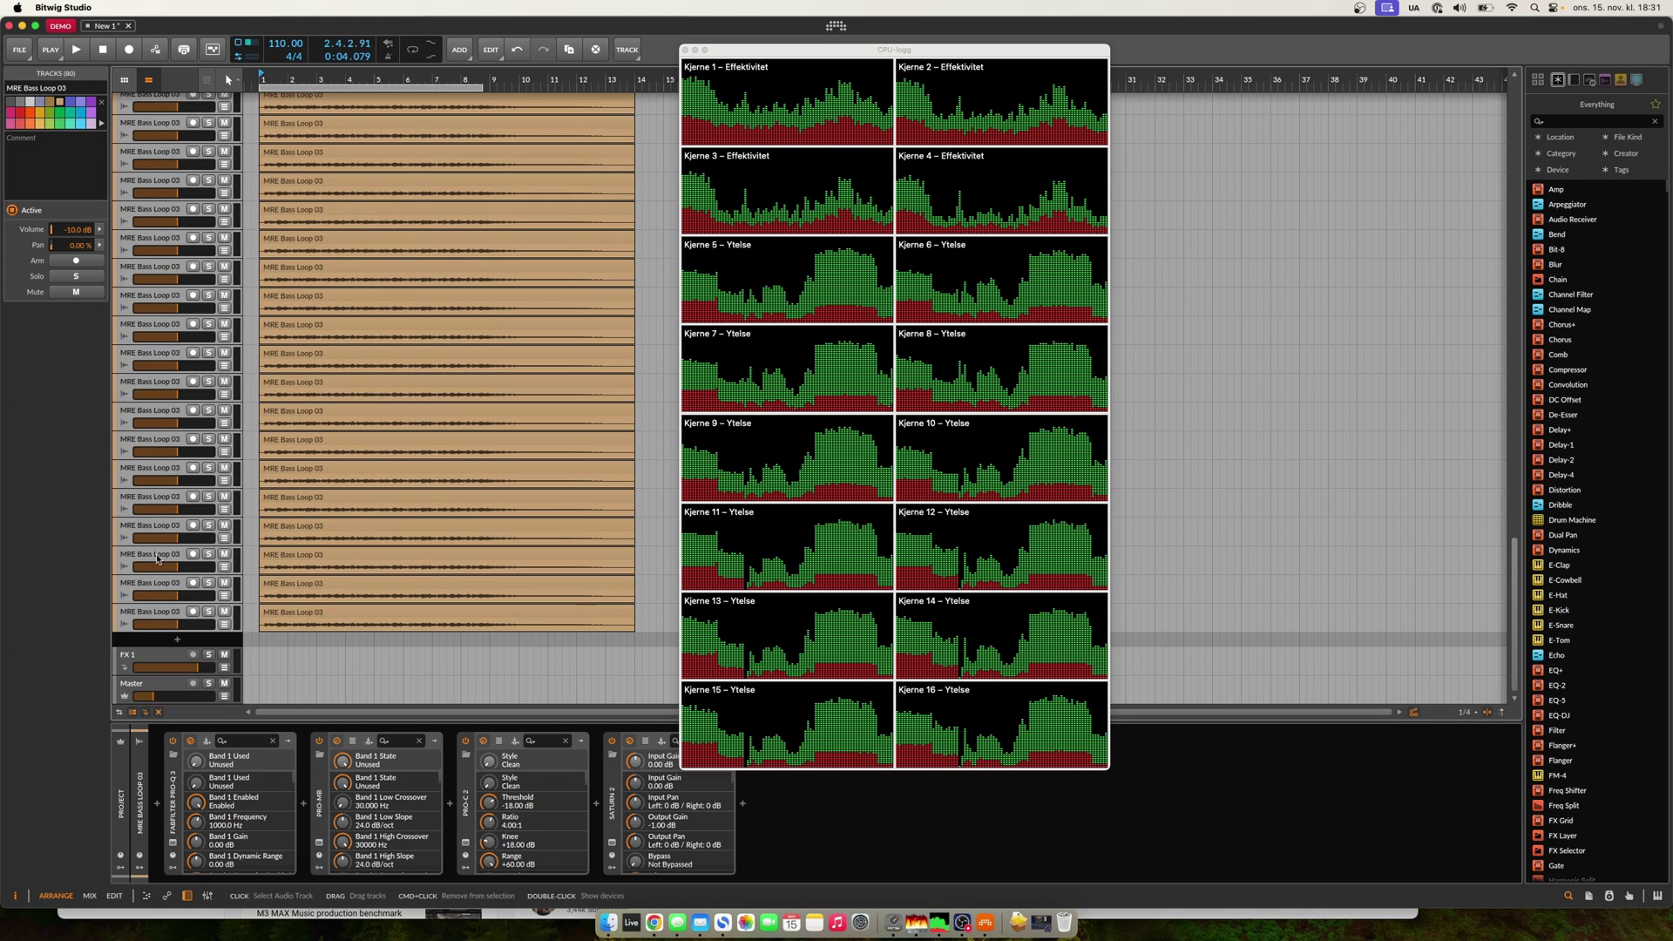
{"action": "left_click", "coordinate": [127, 621]}
{"action": "left_click", "coordinate": [77, 48]}
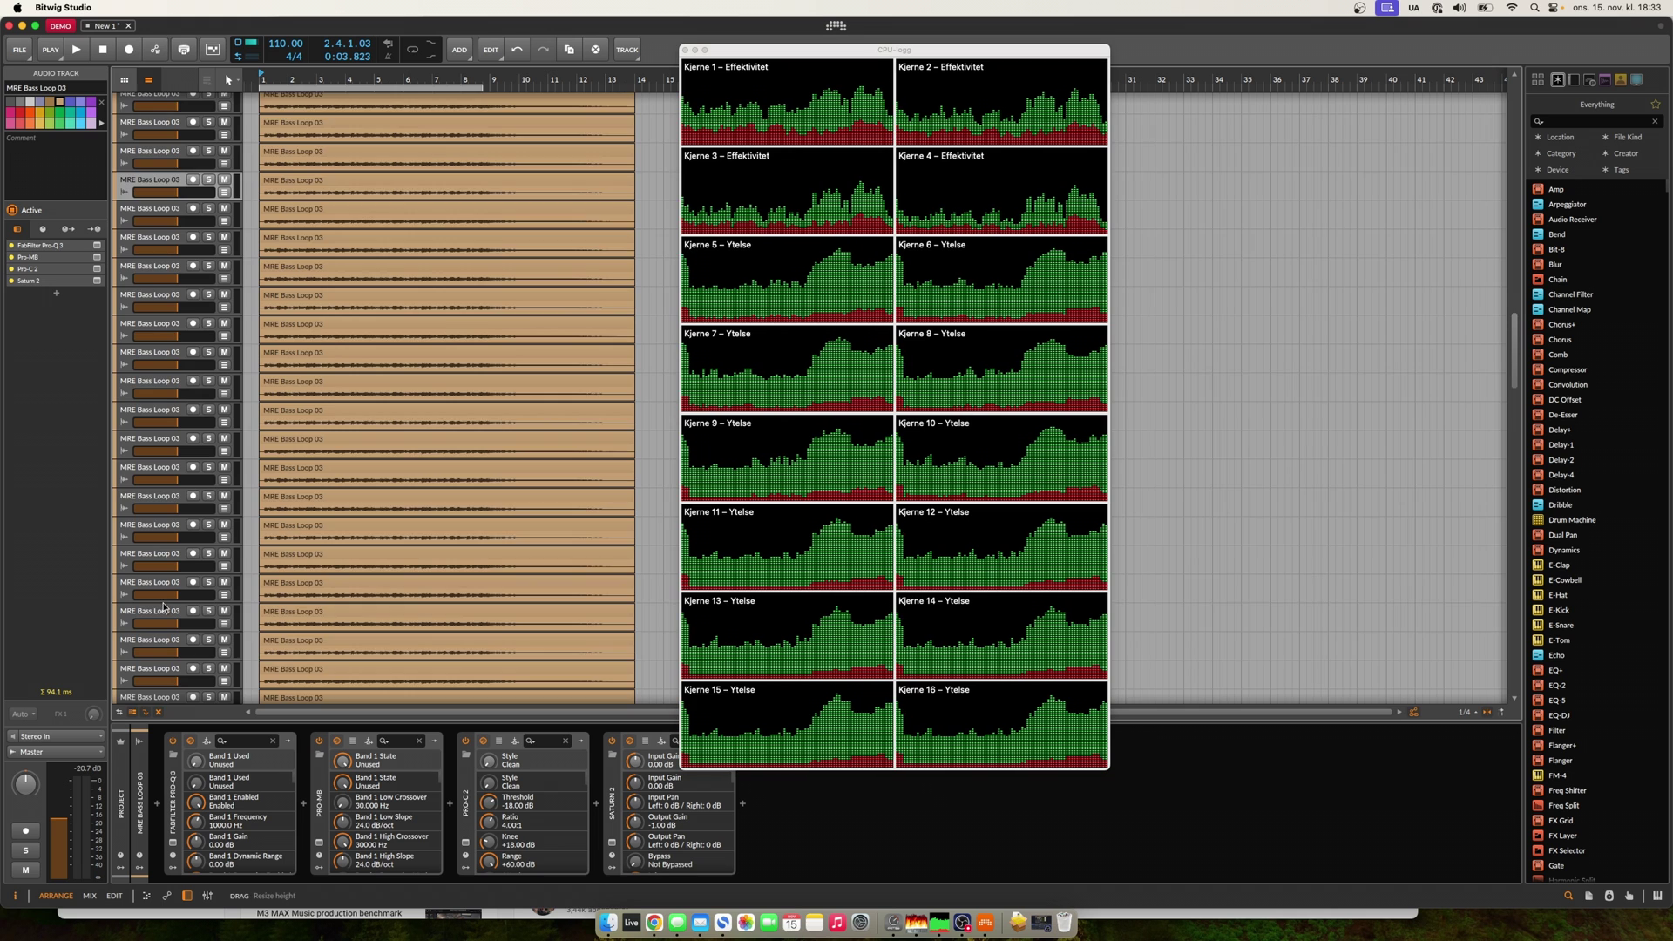
Scroll the Bitwig track list down toward the bottom of the 80 tracks.
{"action": "scroll", "coordinate": [163, 600], "scroll_direction": "down", "scroll_amount": 10}
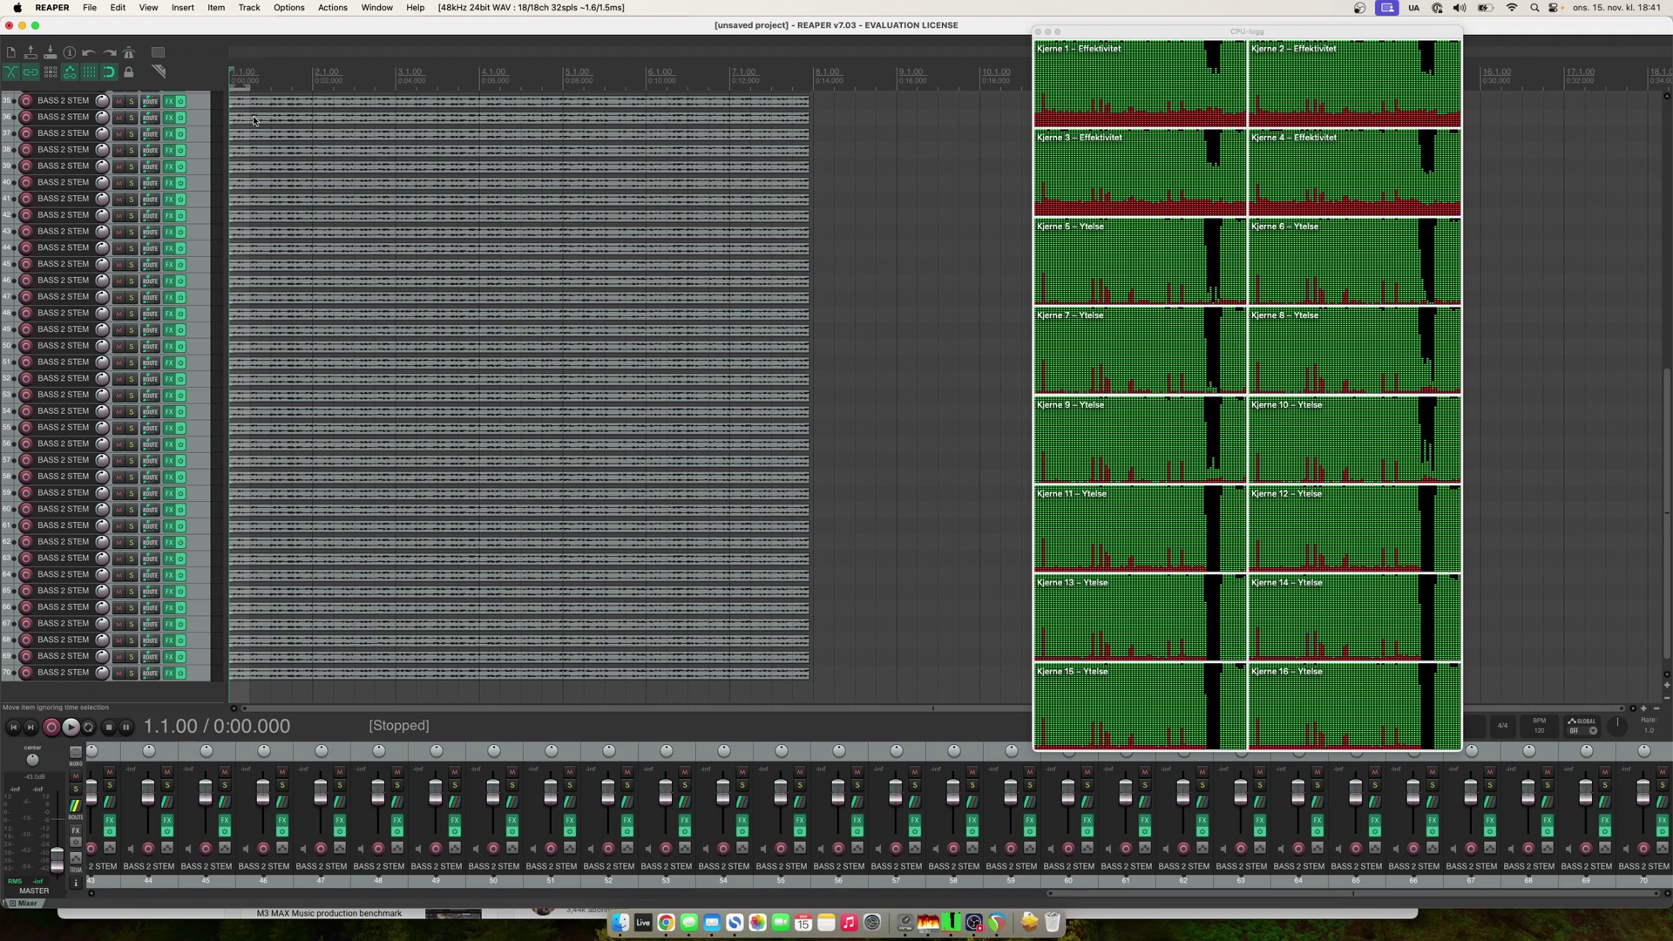
{"action": "key", "text": "super+comma"}
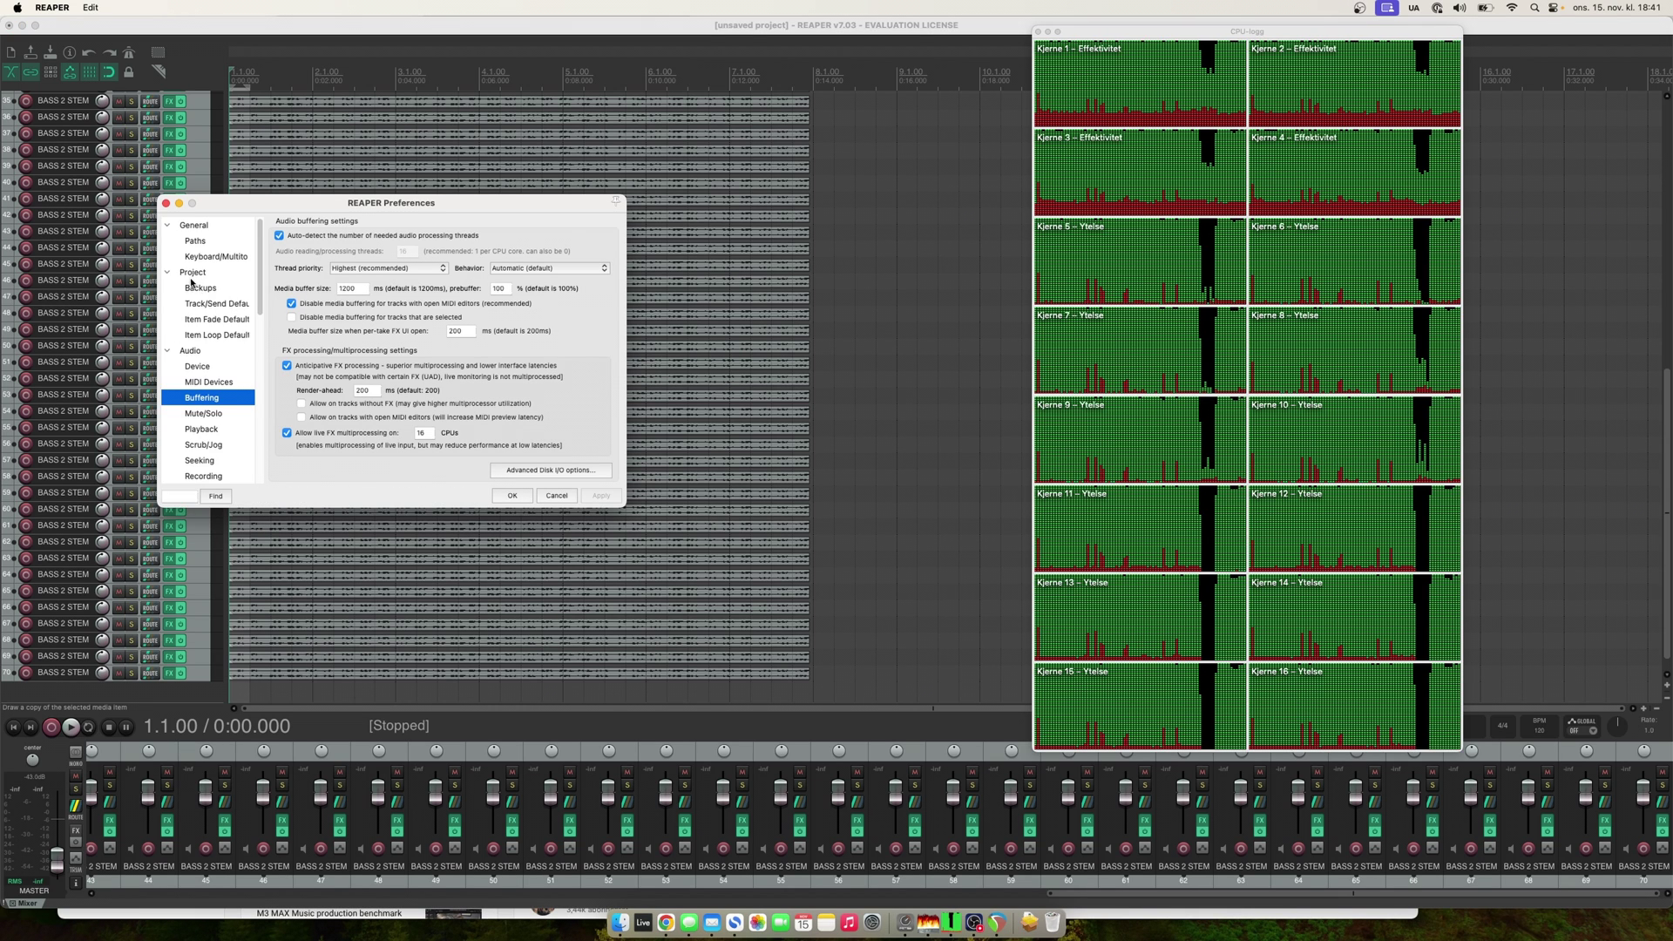
{"action": "key", "text": "Up"}
{"action": "key", "text": "Up"}
{"action": "left_click", "coordinate": [364, 276]}
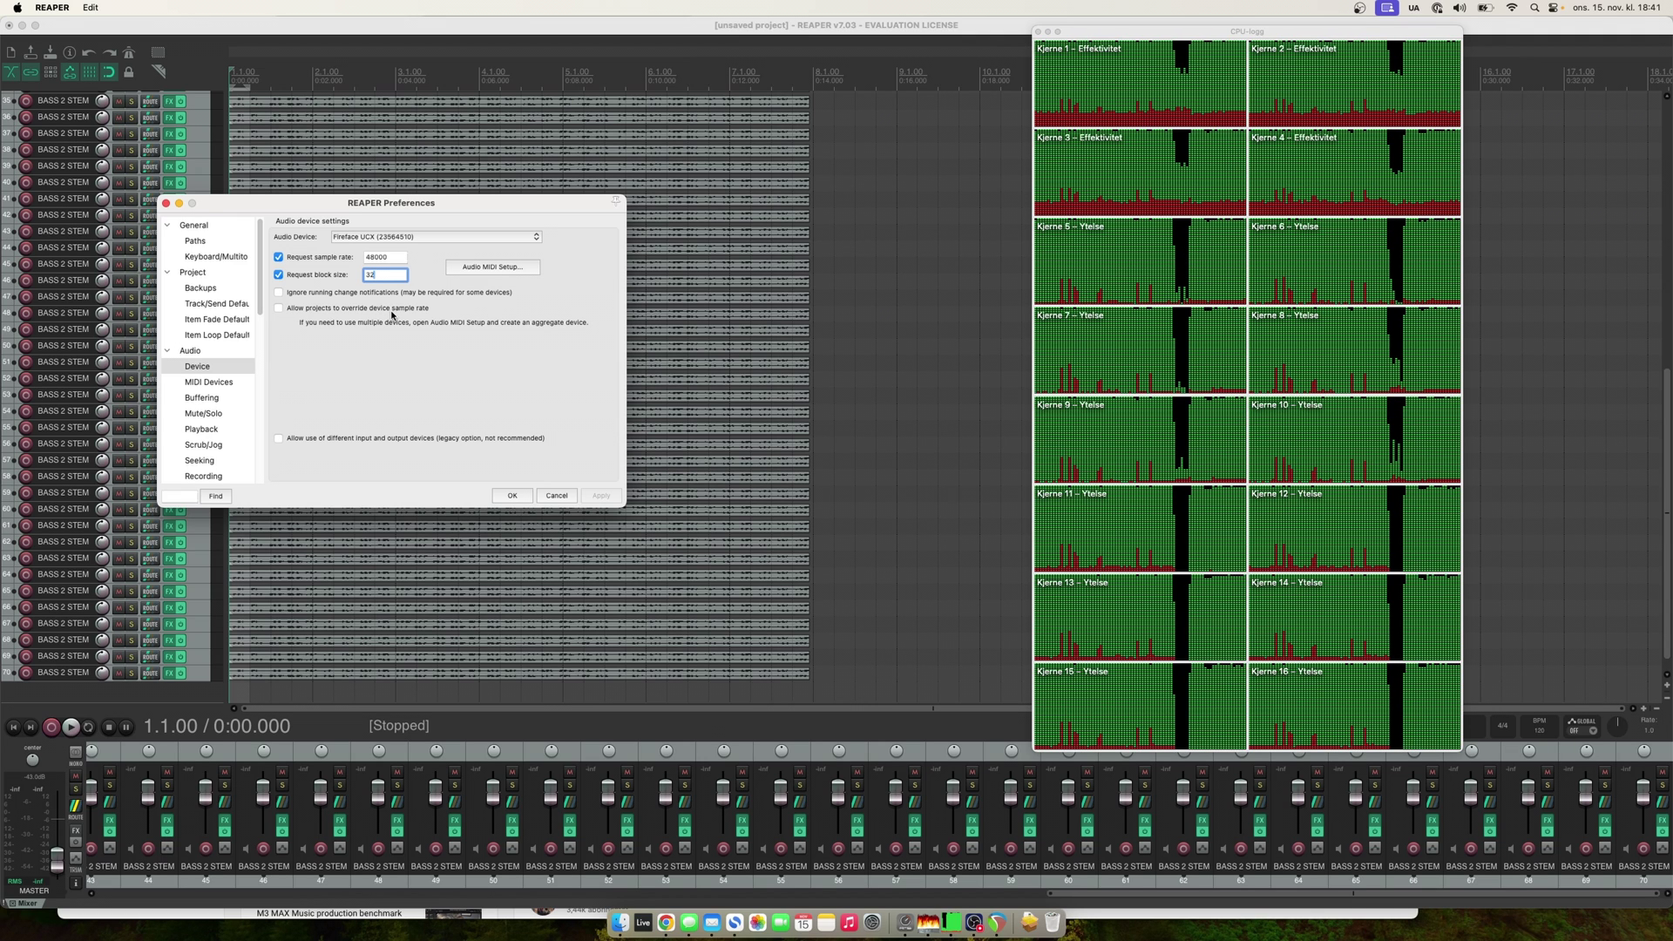
{"action": "left_click", "coordinate": [205, 397]}
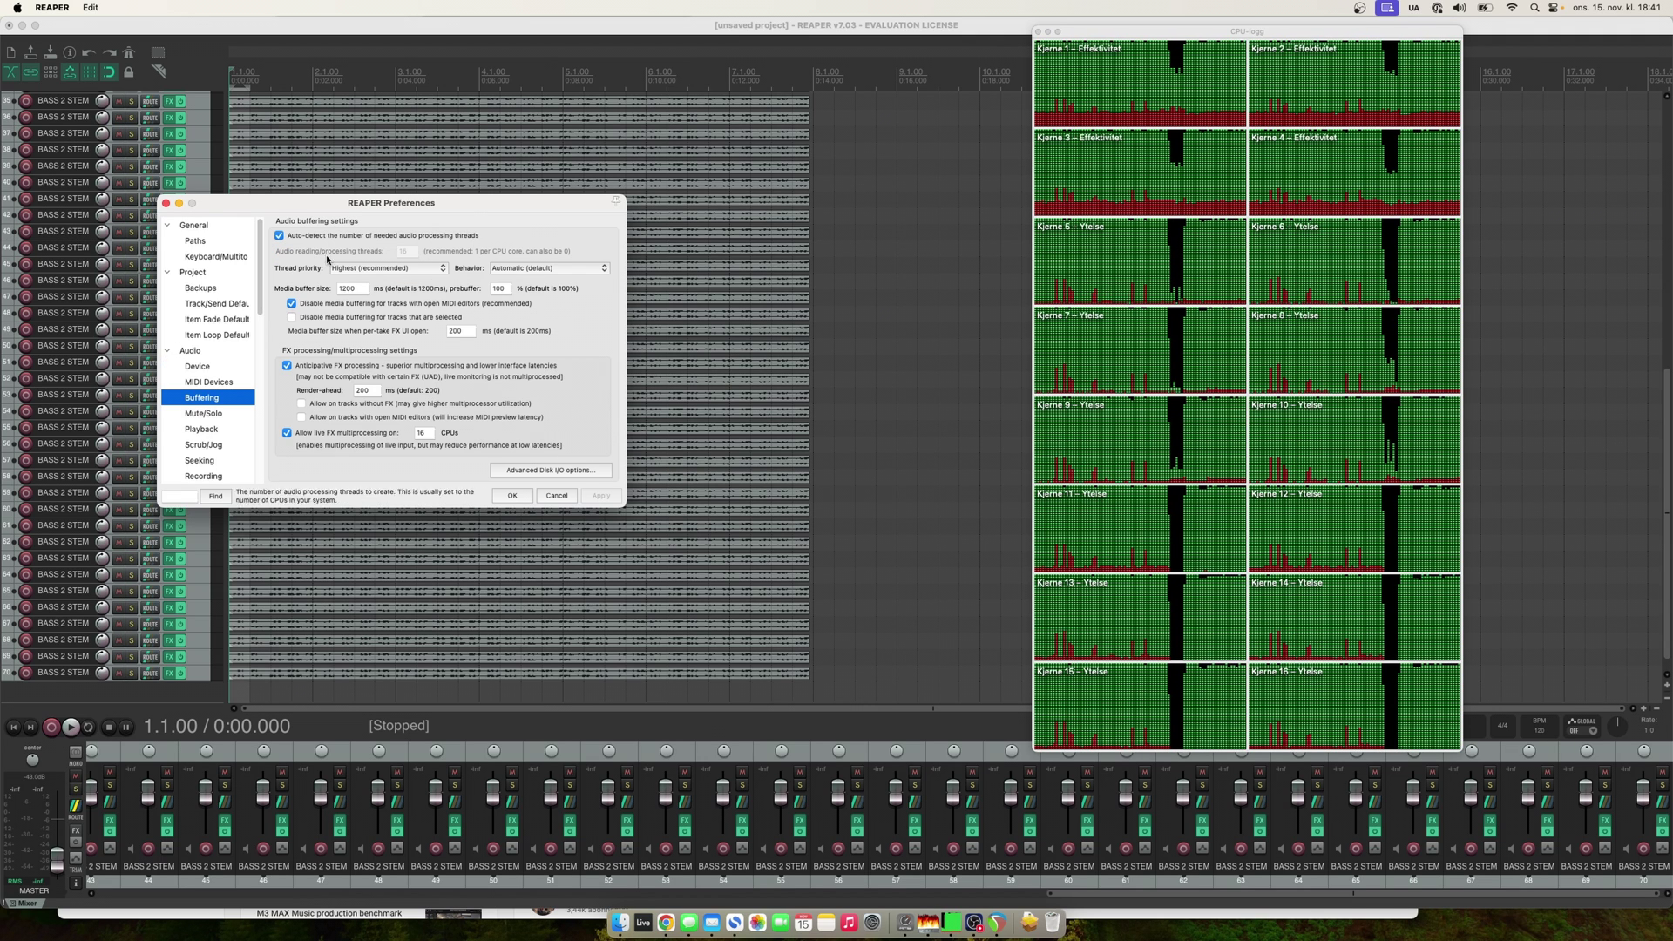
{"action": "key", "text": "Escape"}
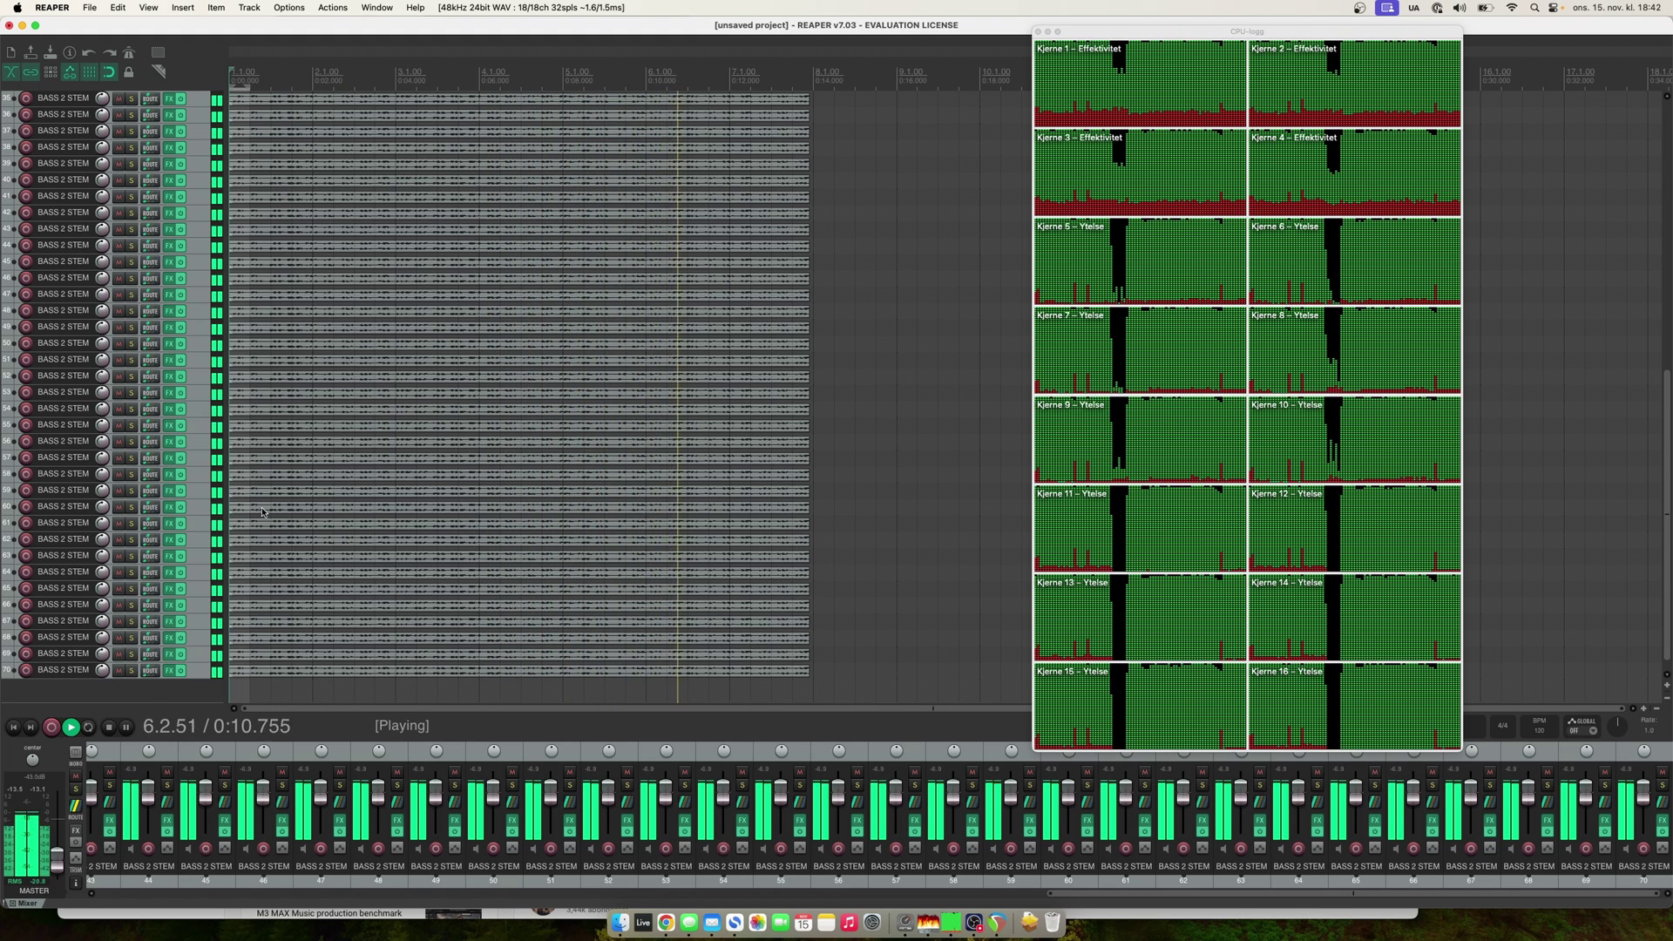
Stop the BASS 2 STEM playback back at 1.1.00 and select track 70.
{"action": "key", "text": "space"}
{"action": "key", "text": "space"}
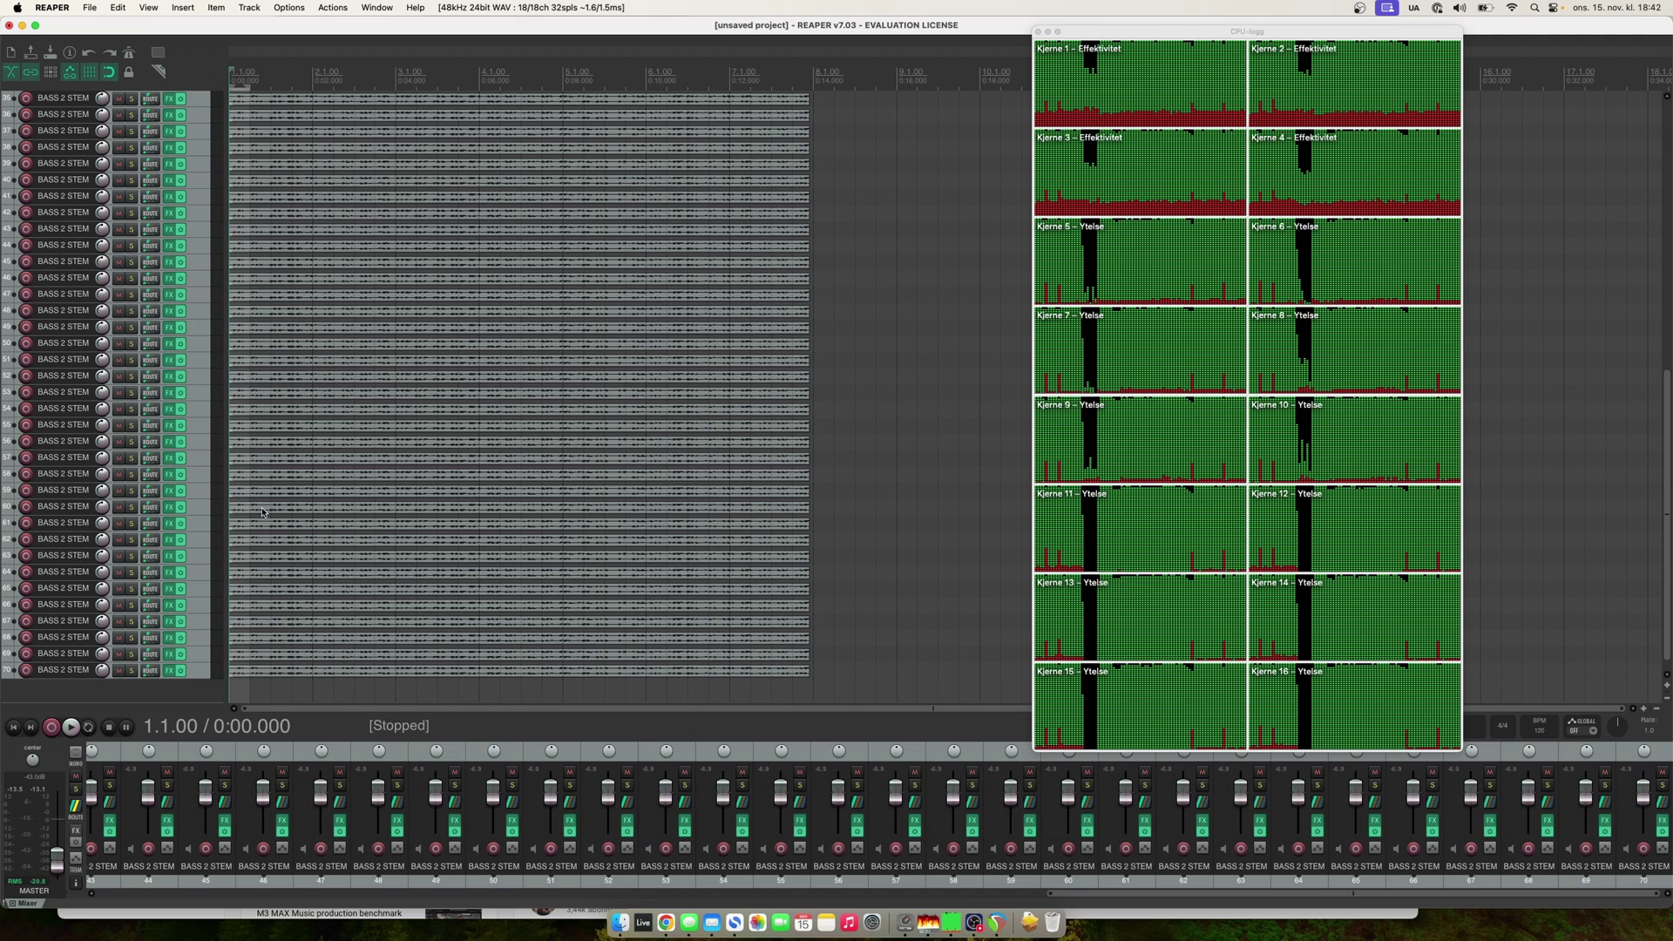
{"action": "left_click_drag", "start_coordinate": [199, 669], "coordinate": [199, 580]}
Remove tracks 61–70 from the session and play back the remaining BASS 2 STEM tracks.
{"action": "left_click", "coordinate": [203, 524], "text": "shift"}
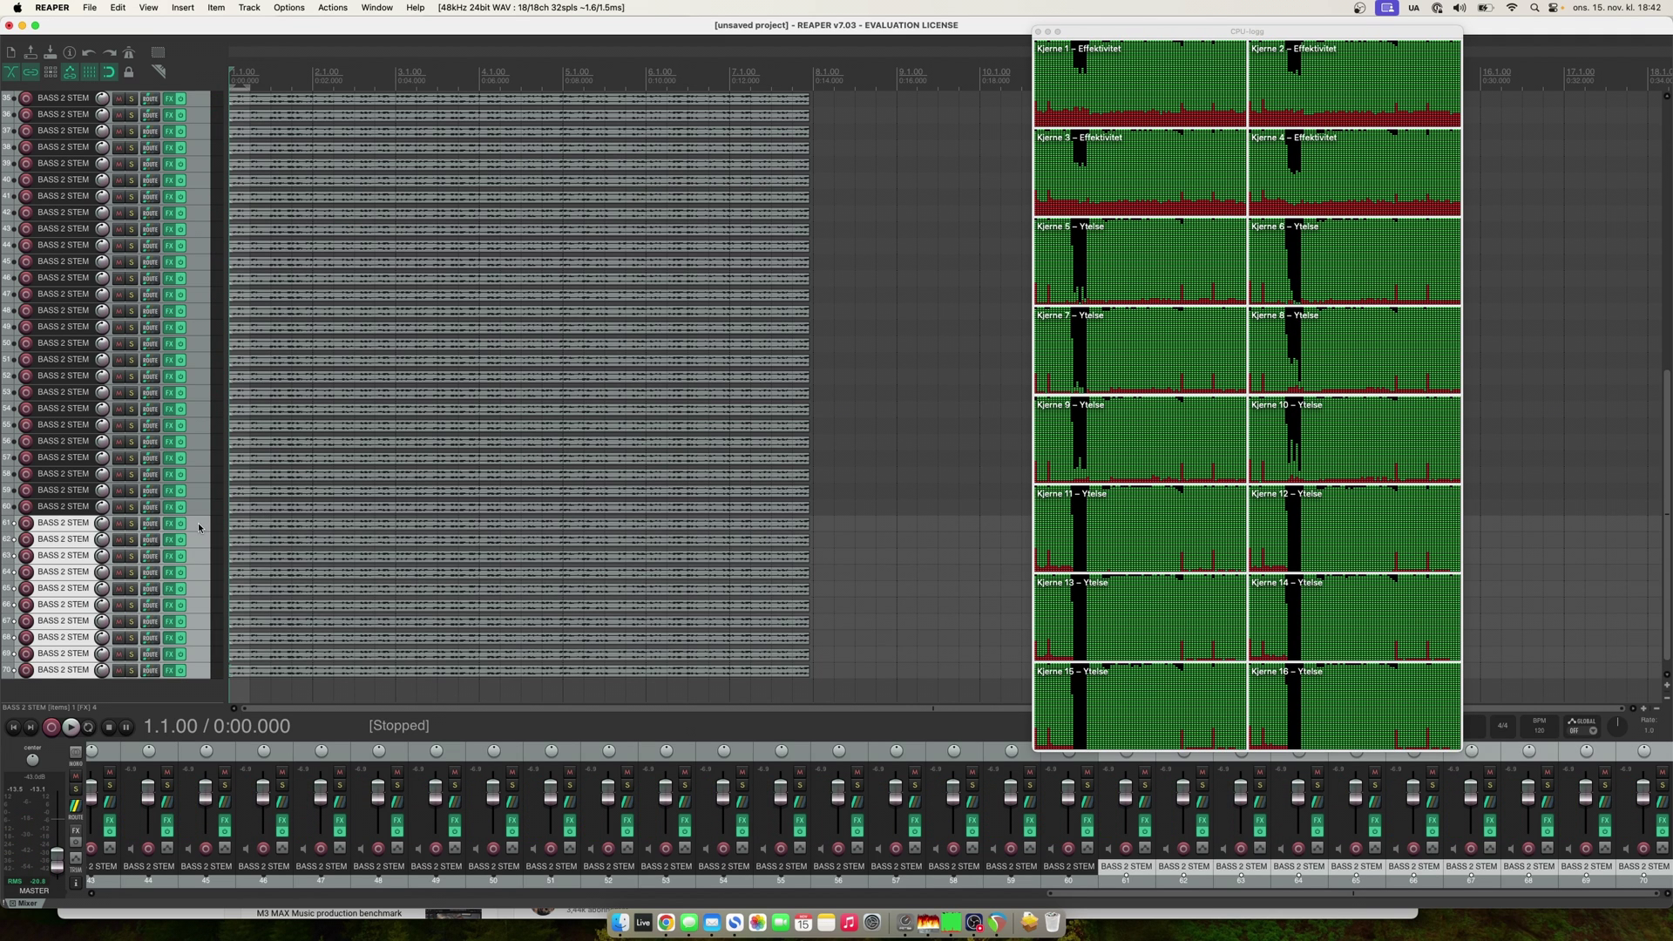
{"action": "right_click", "coordinate": [203, 537]}
{"action": "left_click", "coordinate": [253, 571]}
{"action": "key", "text": "space"}
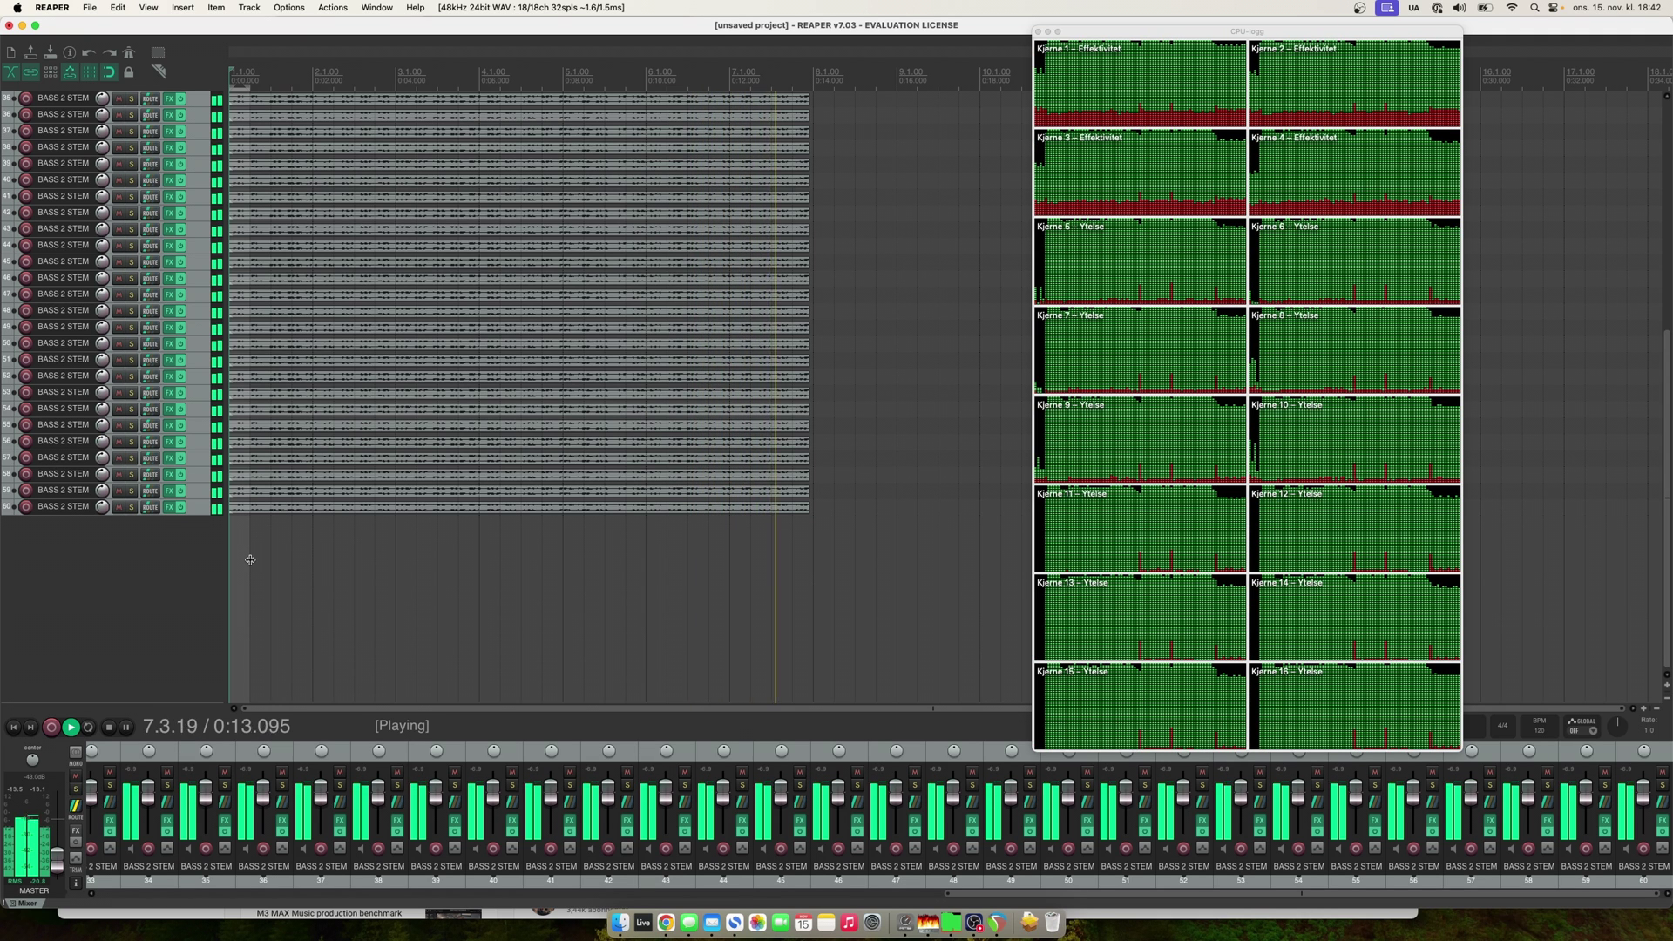
{"action": "key", "text": "space"}
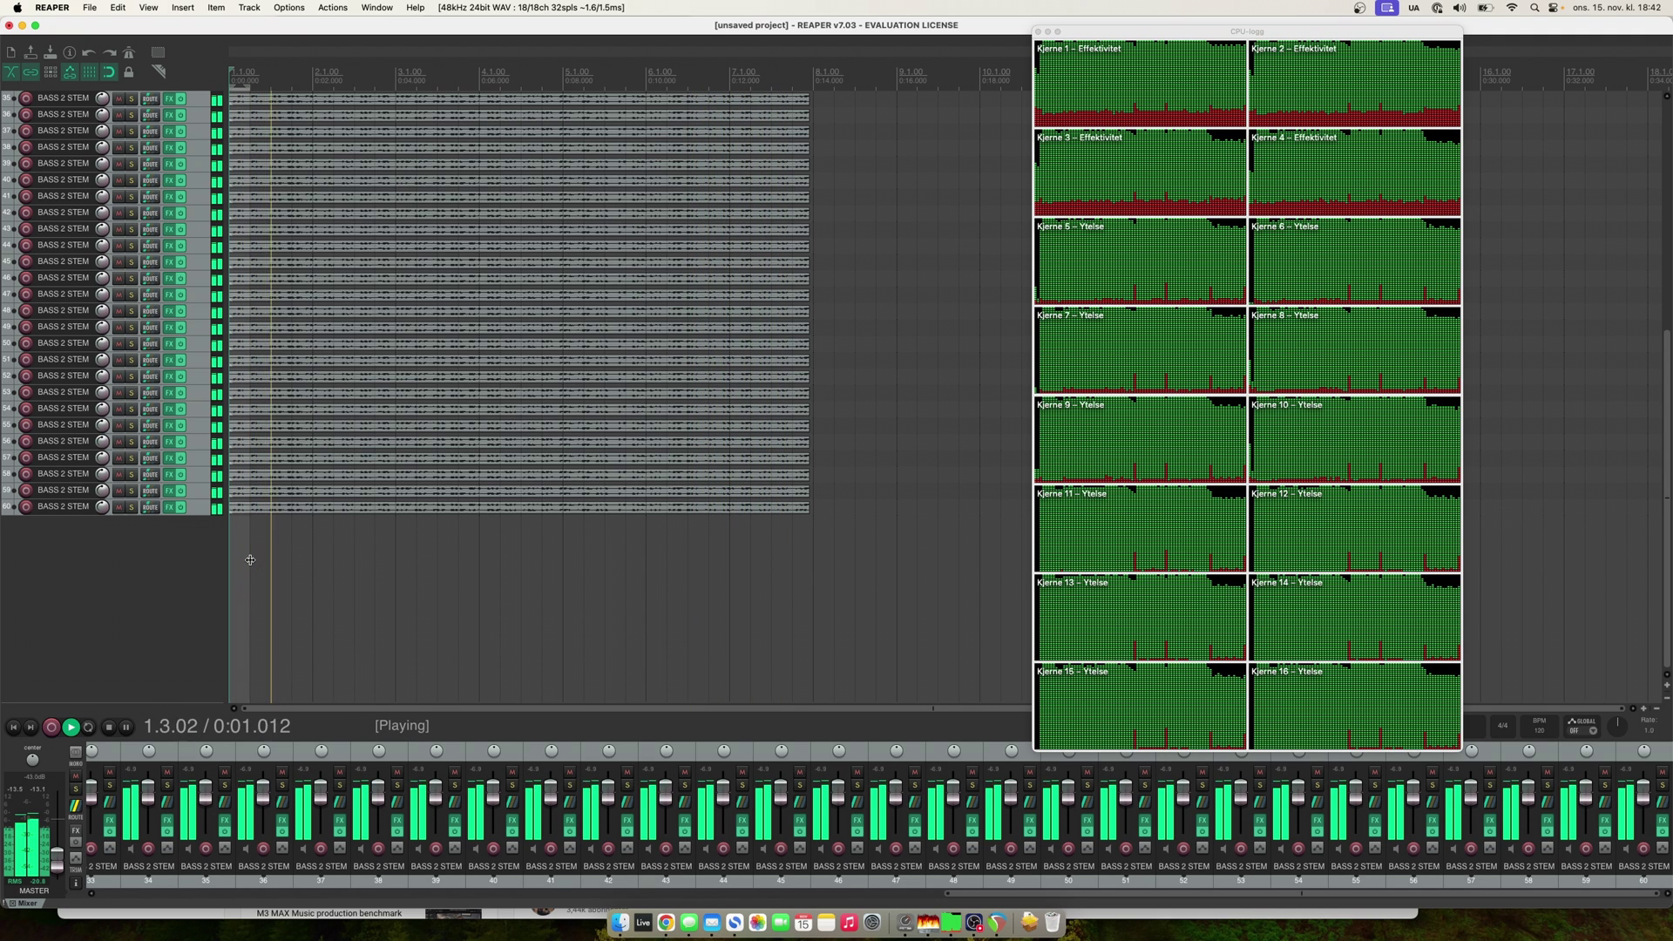